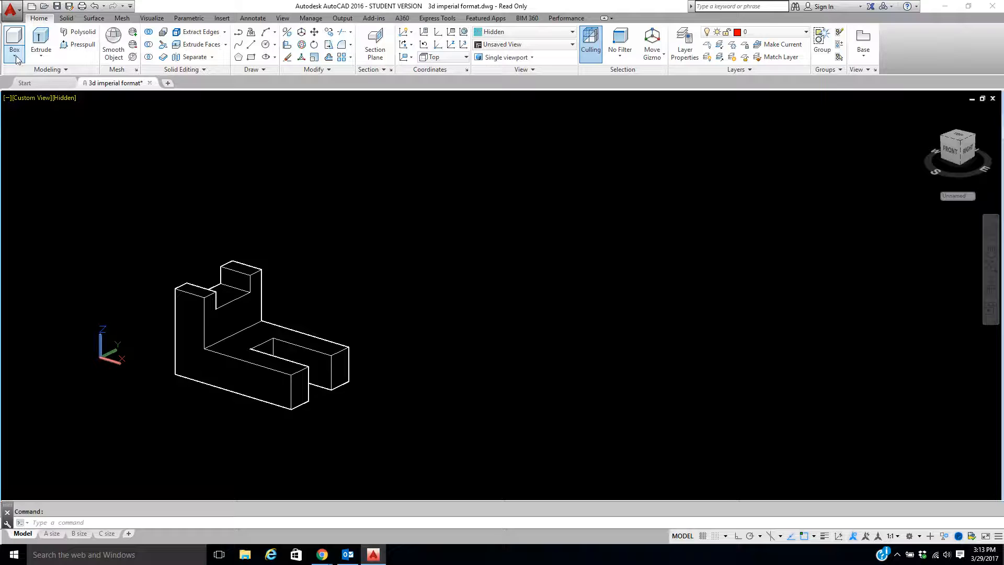
{"action": "left_click", "coordinate": [14, 56]}
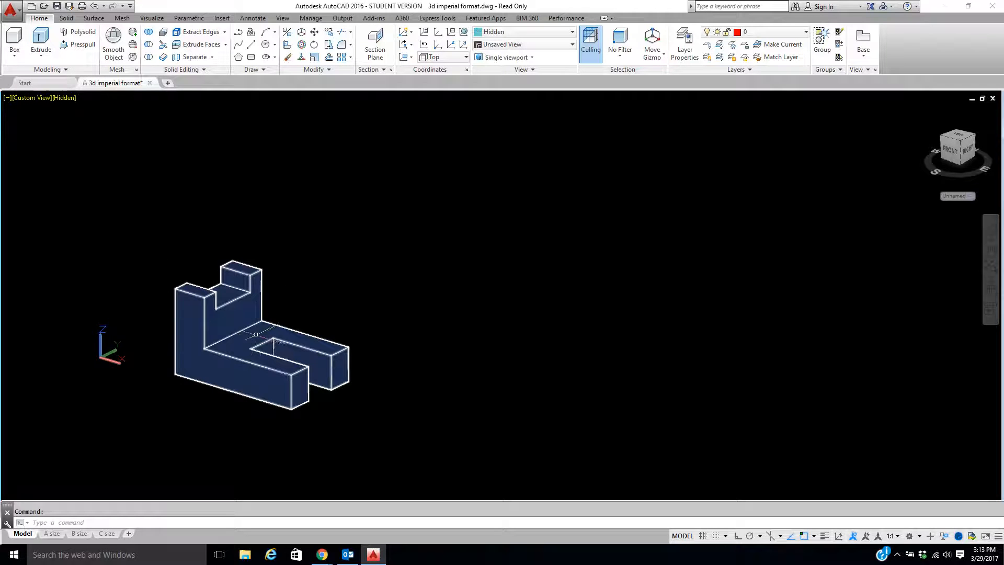
{"action": "scroll", "coordinate": [252, 334], "scroll_direction": "up", "scroll_amount": 2}
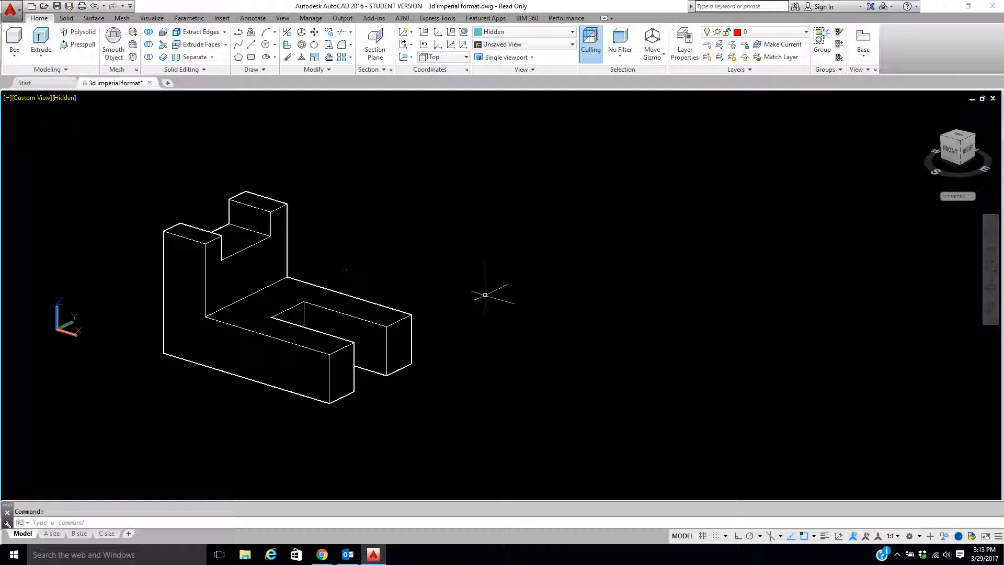
{"action": "middle_click_drag", "start_coordinate": [528, 265], "coordinate": [474, 275]}
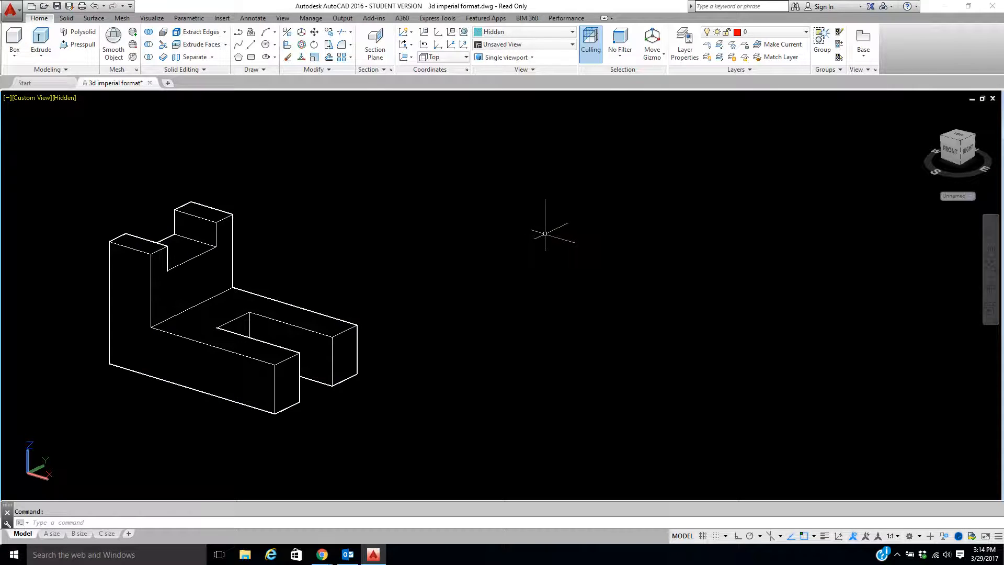
{"action": "scroll", "coordinate": [541, 236], "scroll_direction": "down", "scroll_amount": 2}
{"action": "middle_click_drag", "start_coordinate": [541, 236], "coordinate": [470, 269]}
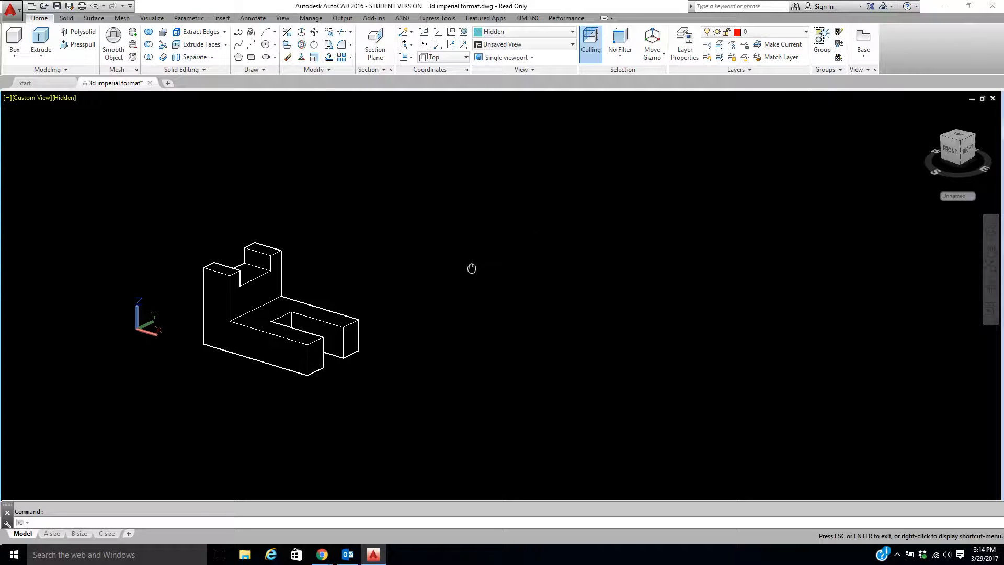
Step: Switch the visual style to Conceptual and make Object the current layer
{"action": "left_click", "coordinate": [63, 98]}
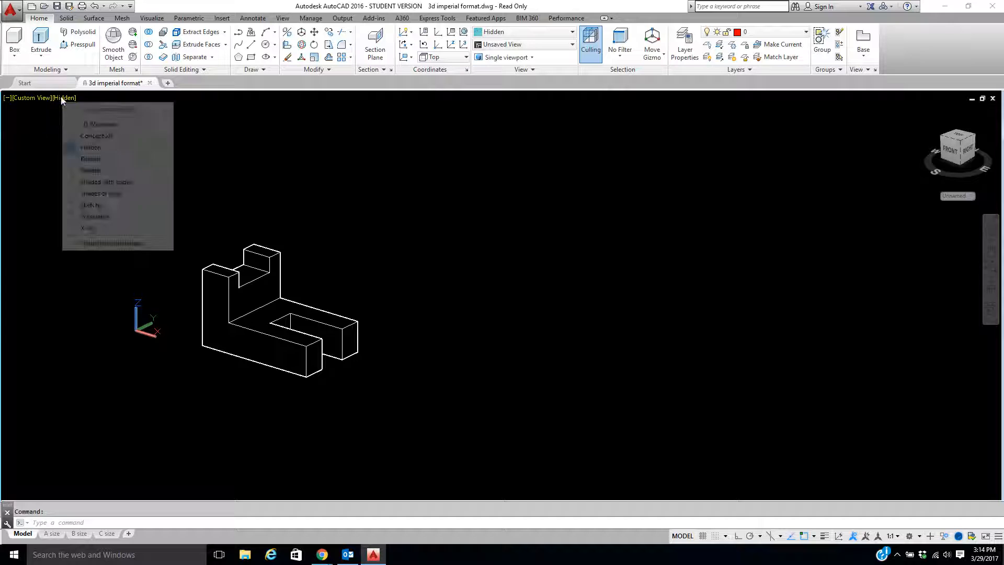
{"action": "left_click", "coordinate": [84, 135]}
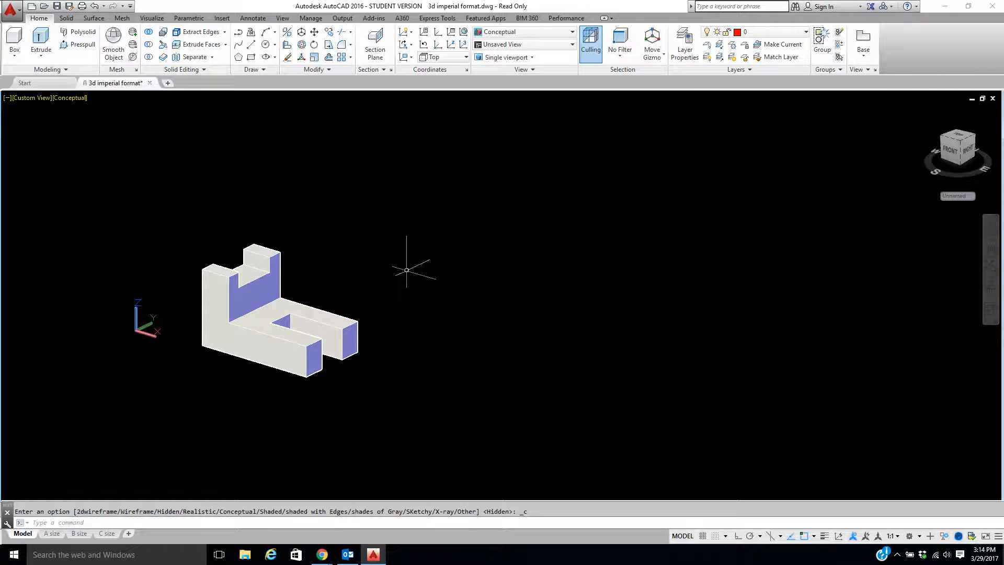
{"action": "middle_click_drag", "start_coordinate": [506, 266], "coordinate": [430, 274]}
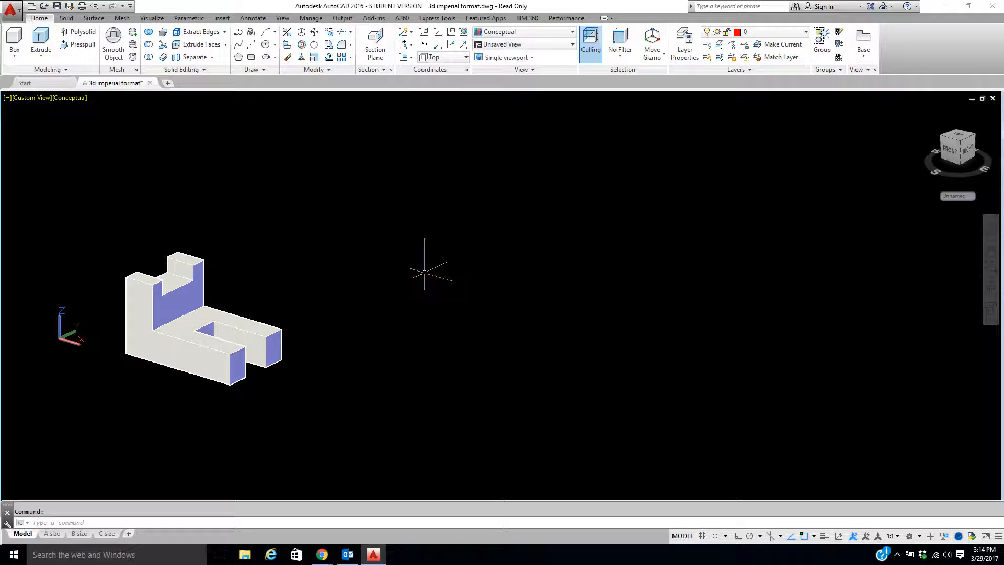
{"action": "left_click", "coordinate": [764, 32]}
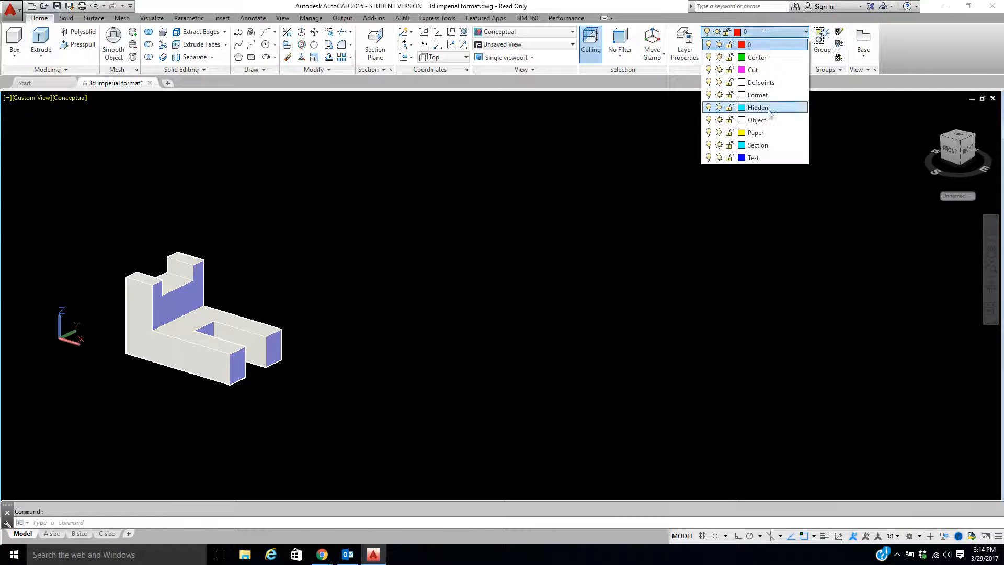
{"action": "left_click", "coordinate": [767, 123]}
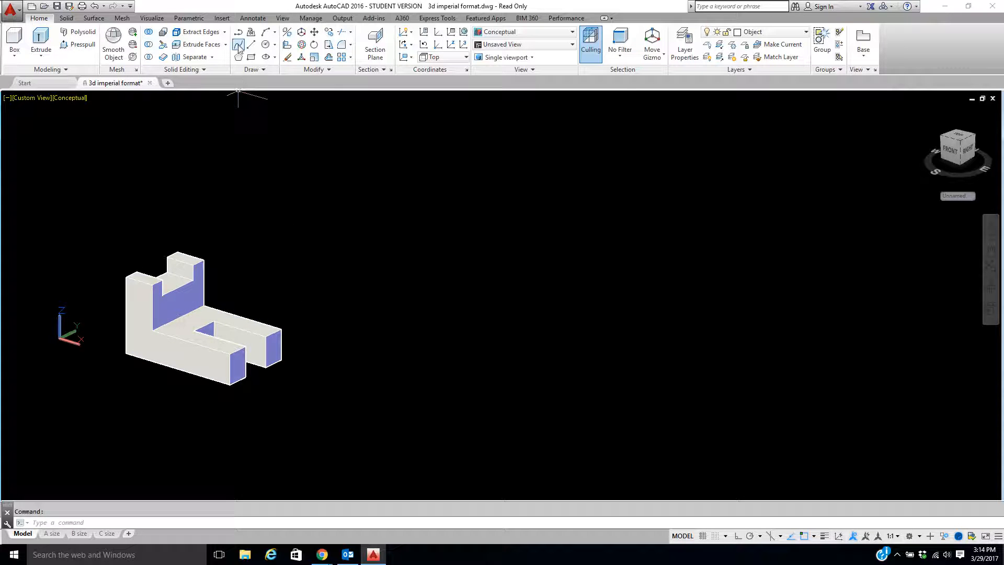
Step: Start a polyline beside the existing part with ortho on, drawing segments of 1.25 along positive Y and 2 along positive X
{"action": "left_click", "coordinate": [346, 282]}
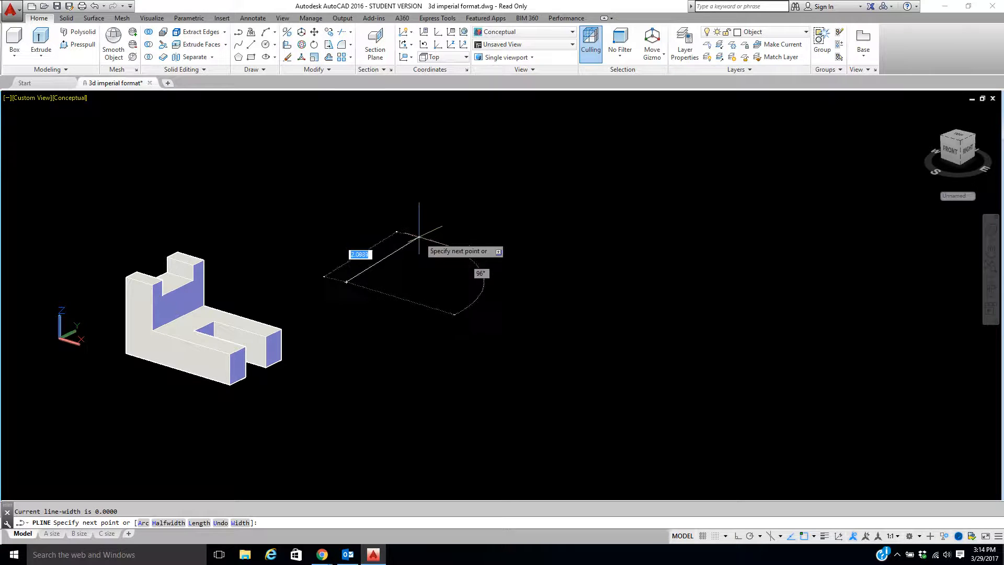
{"action": "key", "text": "F8"}
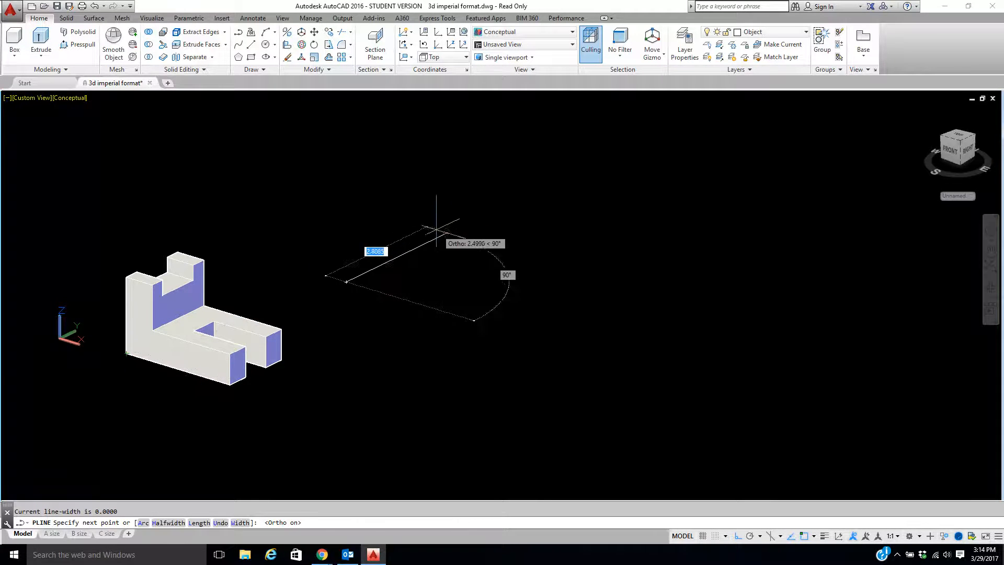
{"action": "type", "text": "1"}
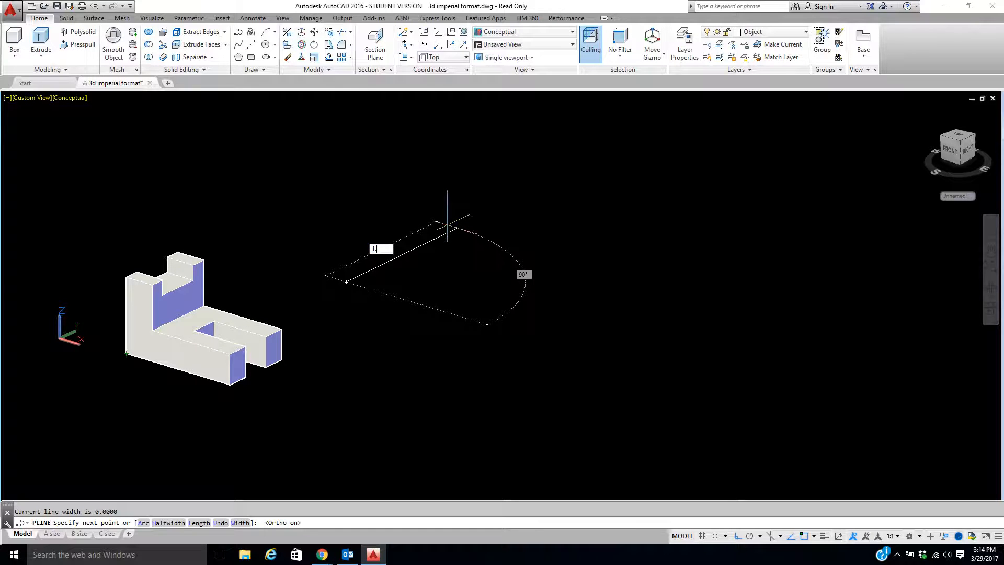
{"action": "type", "text": ".25"}
{"action": "key", "text": "Return"}
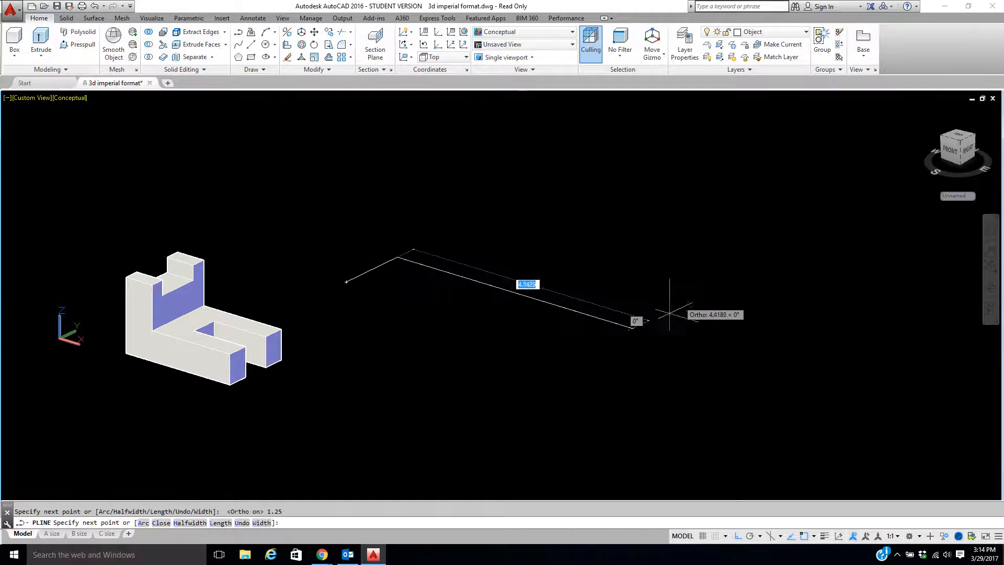
{"action": "type", "text": "2"}
{"action": "key", "text": "Return"}
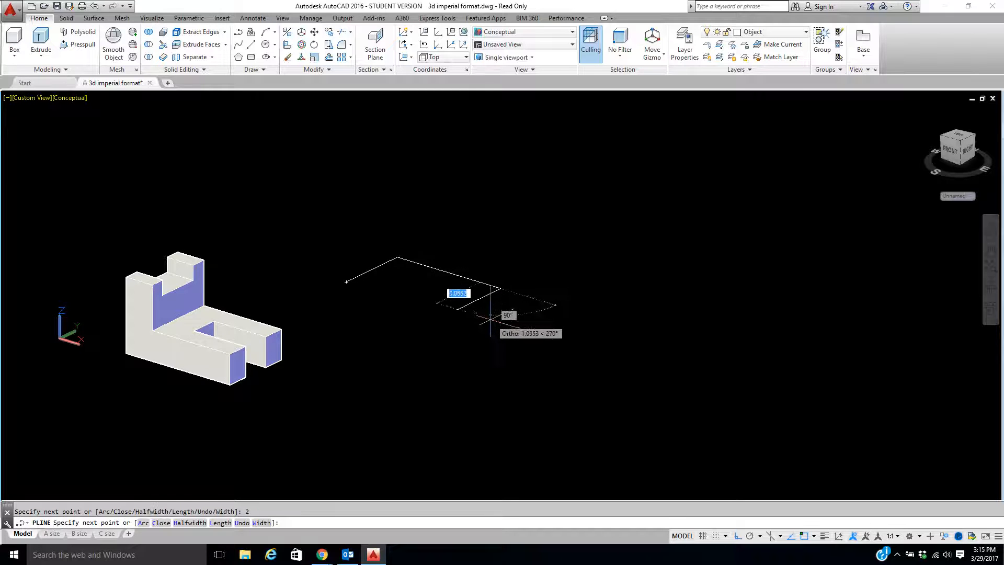
Step: Continue the polyline into the slot with segments of 0.375 along negative Y, 1 along negative X and 0.5 along negative Y
{"action": "scroll", "coordinate": [531, 314], "scroll_direction": "up", "scroll_amount": 2}
{"action": "middle_click_drag", "start_coordinate": [502, 310], "coordinate": [583, 305]}
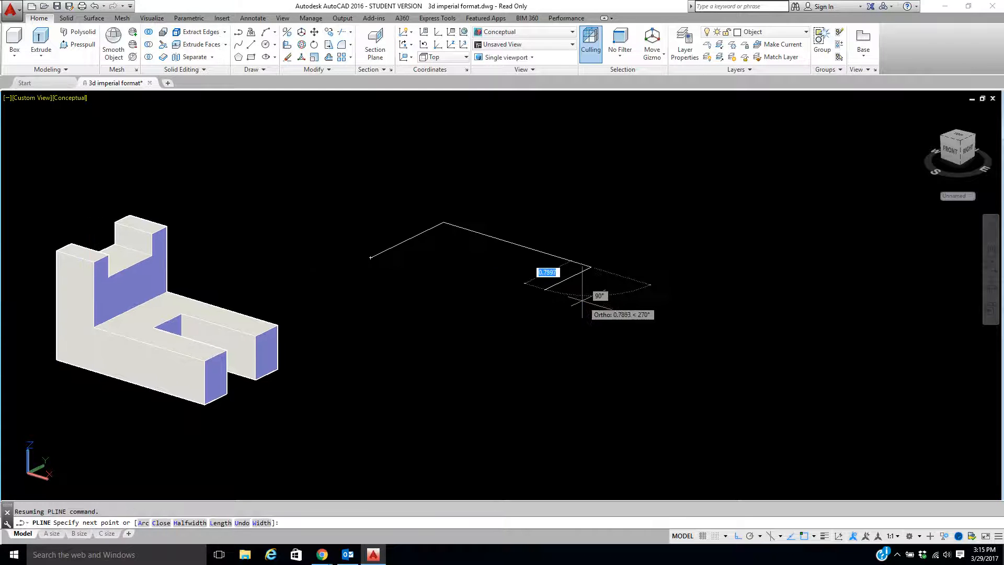
{"action": "type", "text": ".375"}
{"action": "key", "text": "Return"}
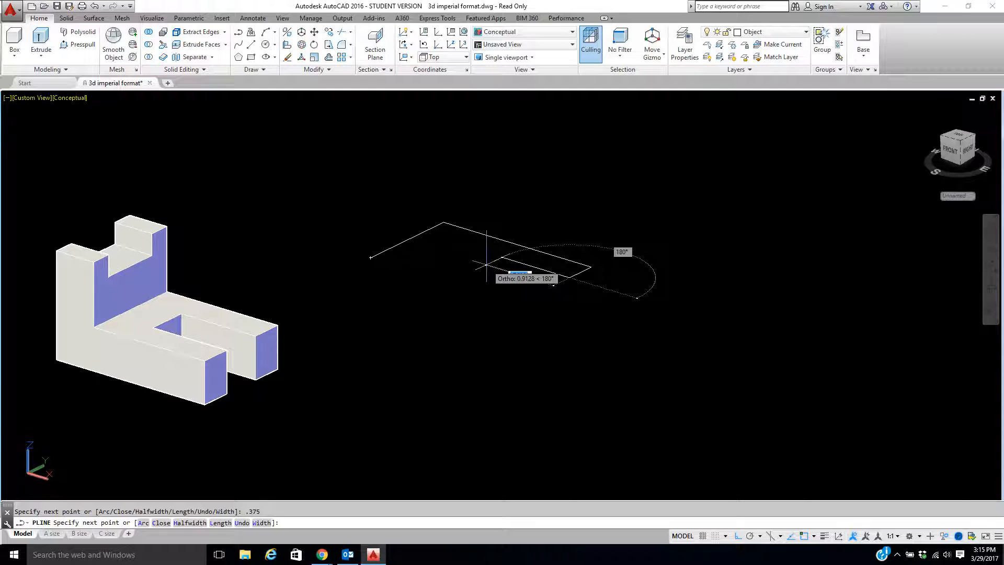
{"action": "type", "text": "1"}
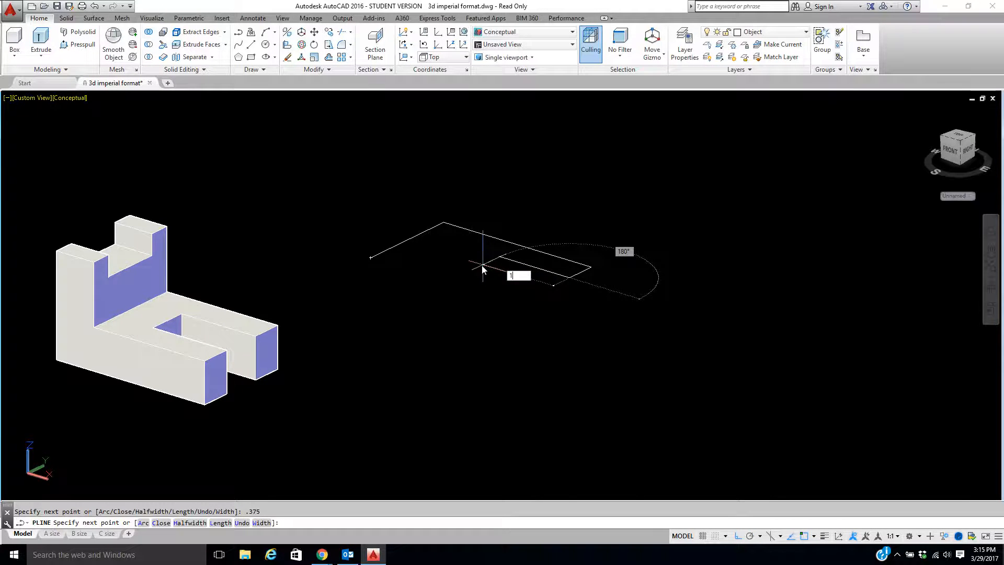
{"action": "key", "text": "Return"}
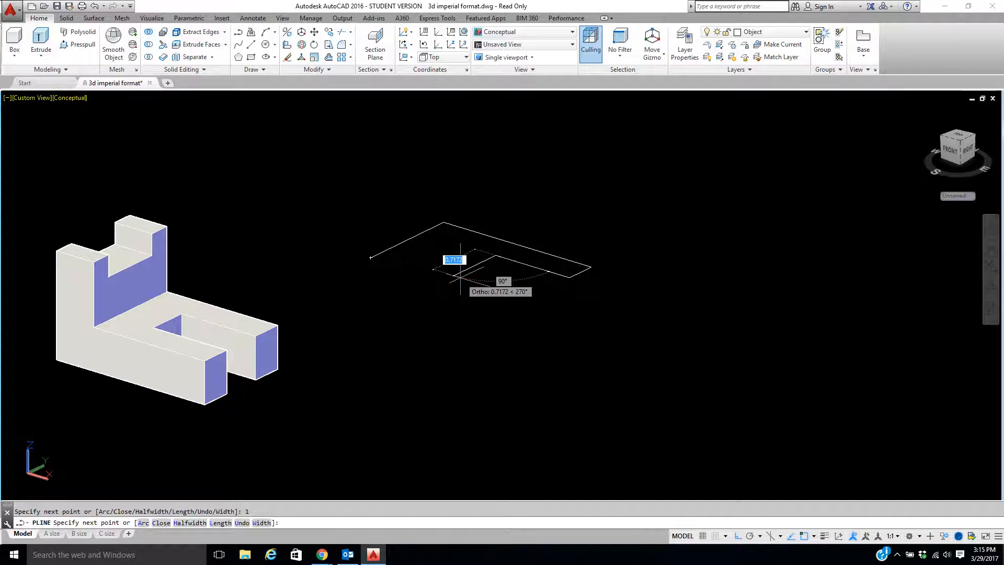
{"action": "type", "text": ".5"}
{"action": "key", "text": "Return"}
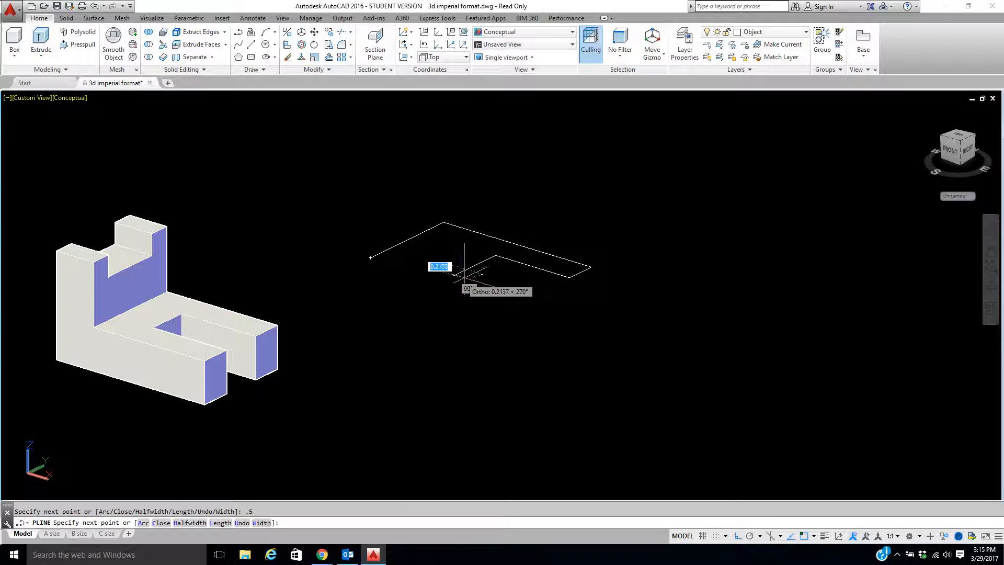
Step: Complete the U-shaped outline with segments of 1 along positive X and 0.375 along negative Y, closing back to its start point
{"action": "type", "text": "1"}
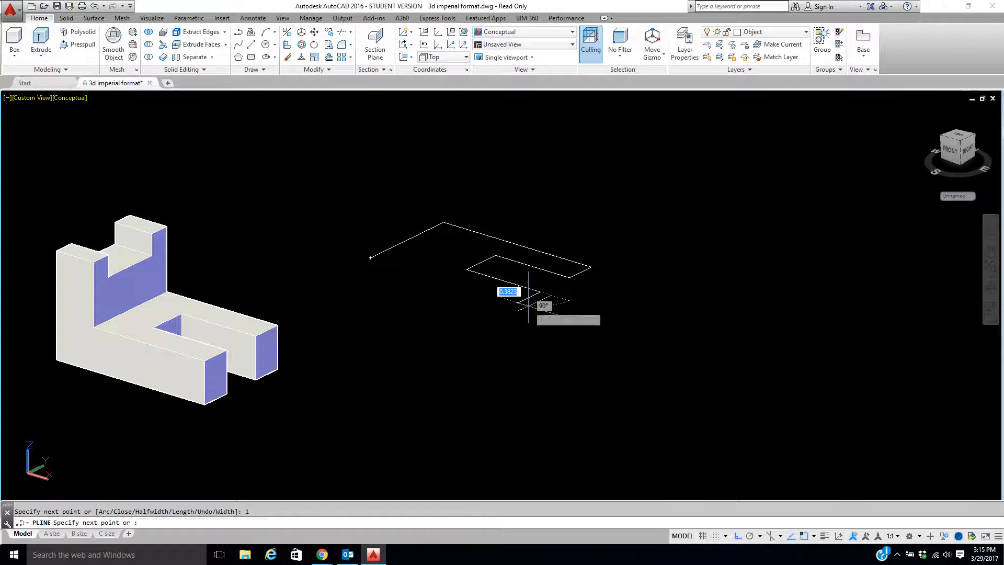
{"action": "key", "text": "Return"}
{"action": "type", "text": ".3"}
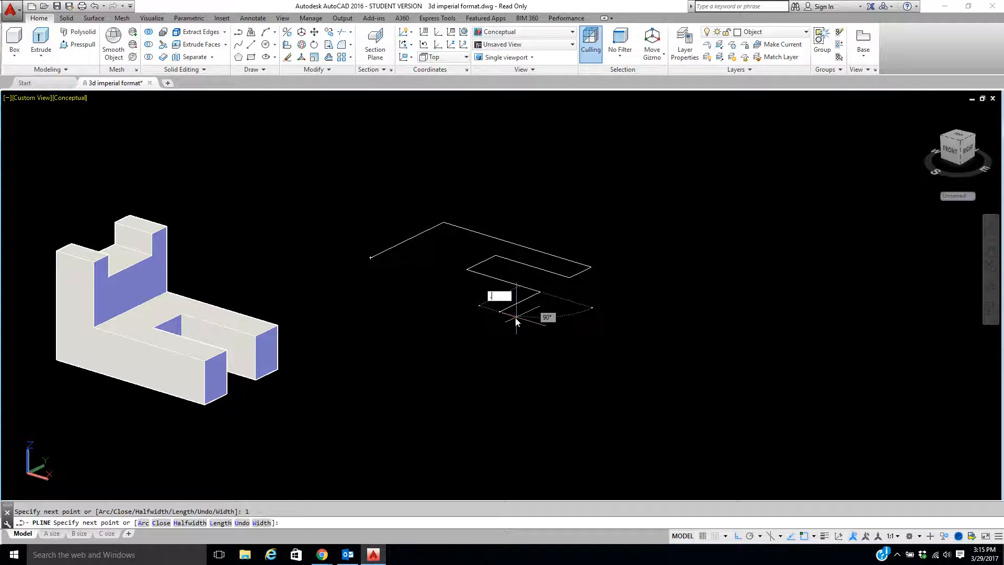
{"action": "type", "text": "75"}
{"action": "key", "text": "Return"}
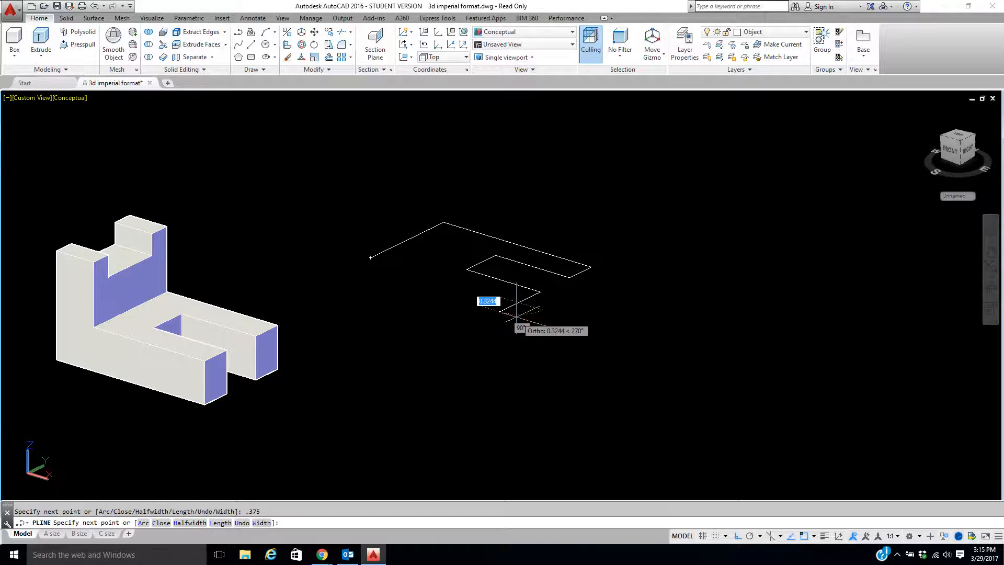
{"action": "right_click", "coordinate": [370, 258]}
{"action": "left_click", "coordinate": [390, 265]}
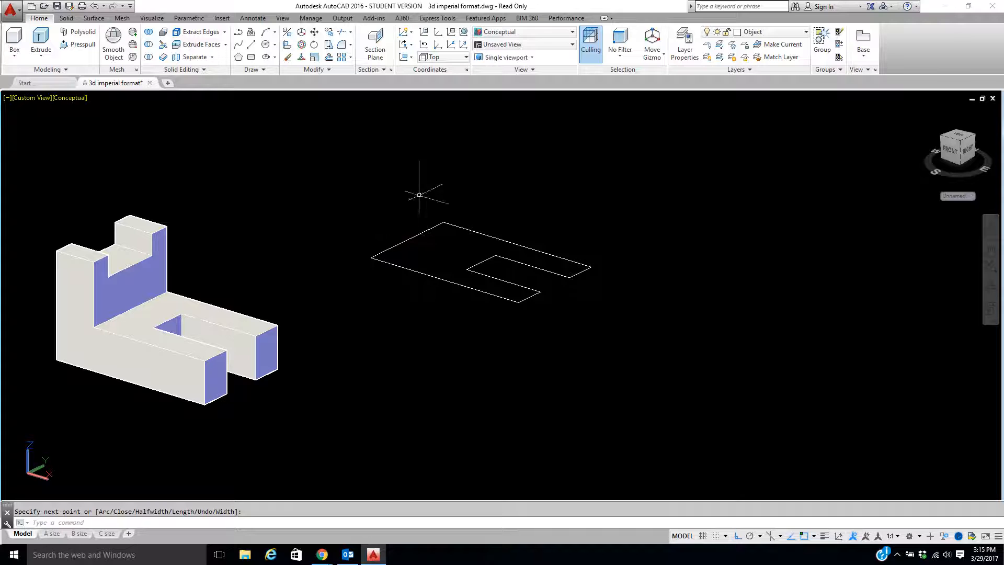
Step: Extrude the closed U-shaped profile upward to a height of 0.5
{"action": "left_click", "coordinate": [375, 256]}
{"action": "left_click", "coordinate": [41, 39]}
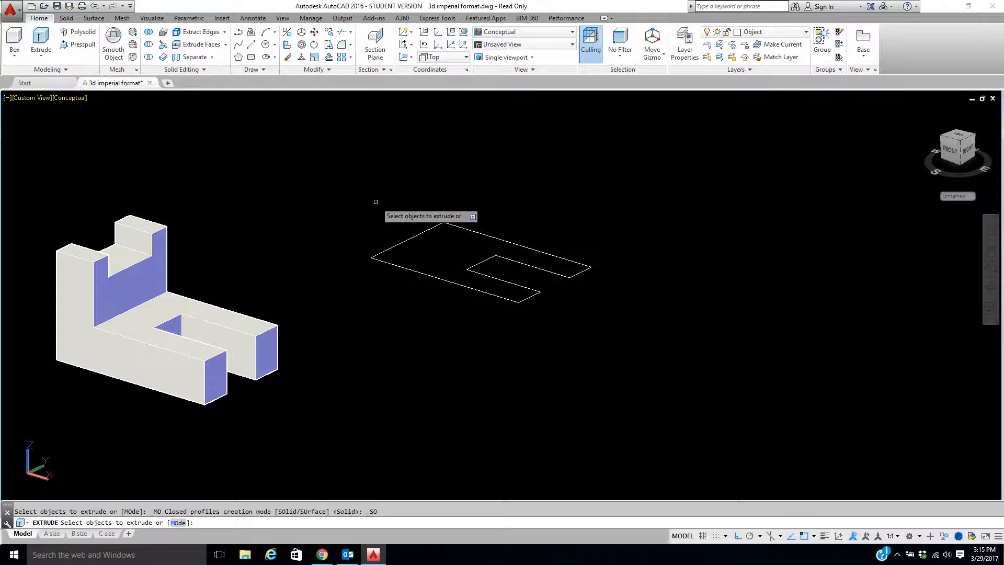
{"action": "left_click", "coordinate": [400, 243]}
{"action": "right_click", "coordinate": [399, 244]}
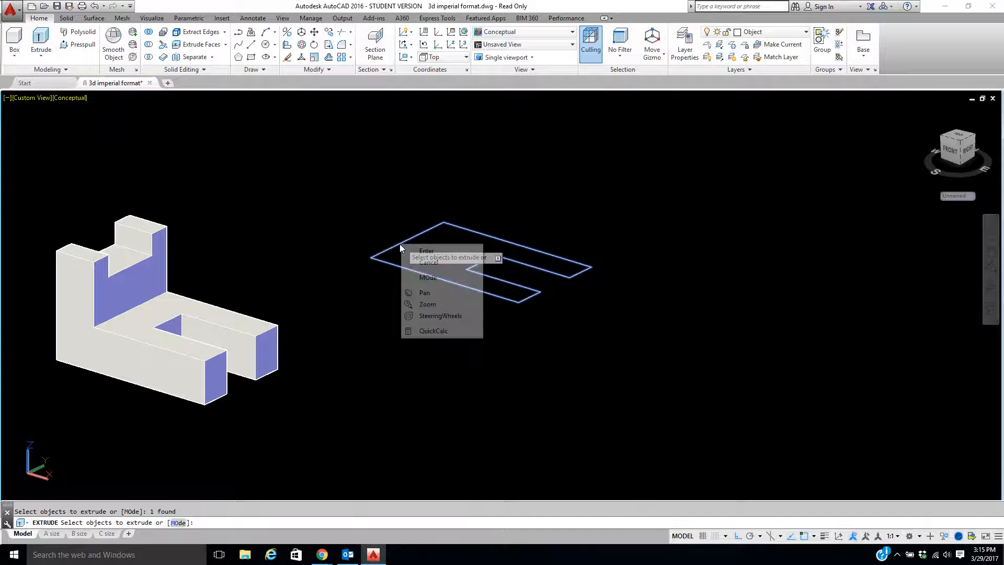
{"action": "left_click", "coordinate": [426, 251]}
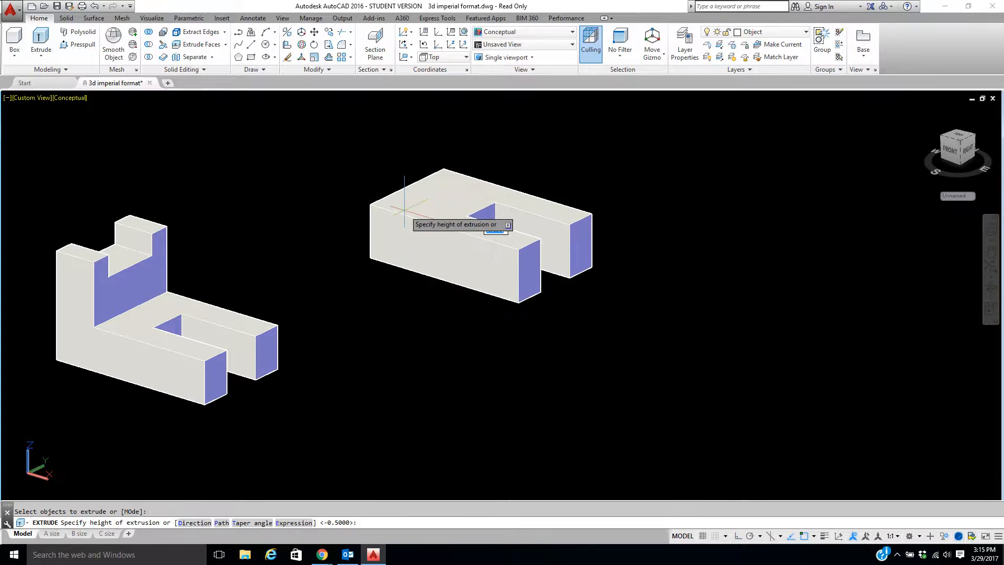
{"action": "key", "text": "Return"}
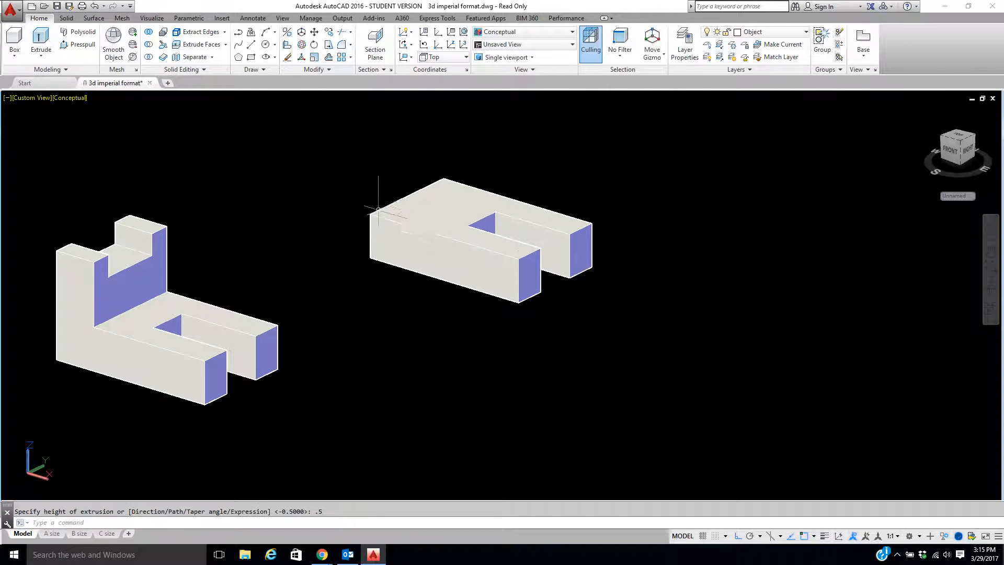
Step: Make layer 0 current and set the UCS to Right
{"action": "middle_click_drag", "start_coordinate": [355, 244], "coordinate": [347, 280]}
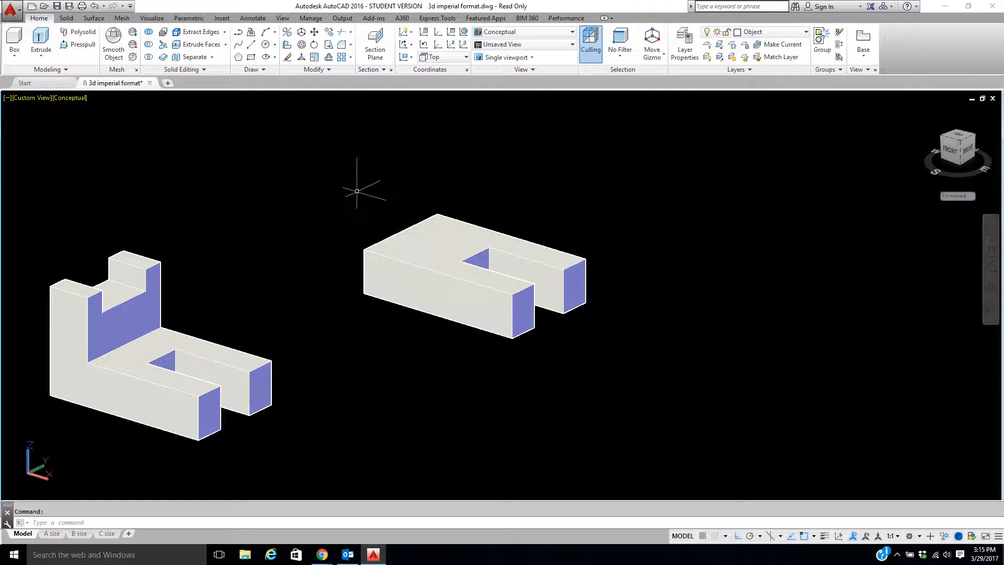
{"action": "left_click", "coordinate": [782, 34]}
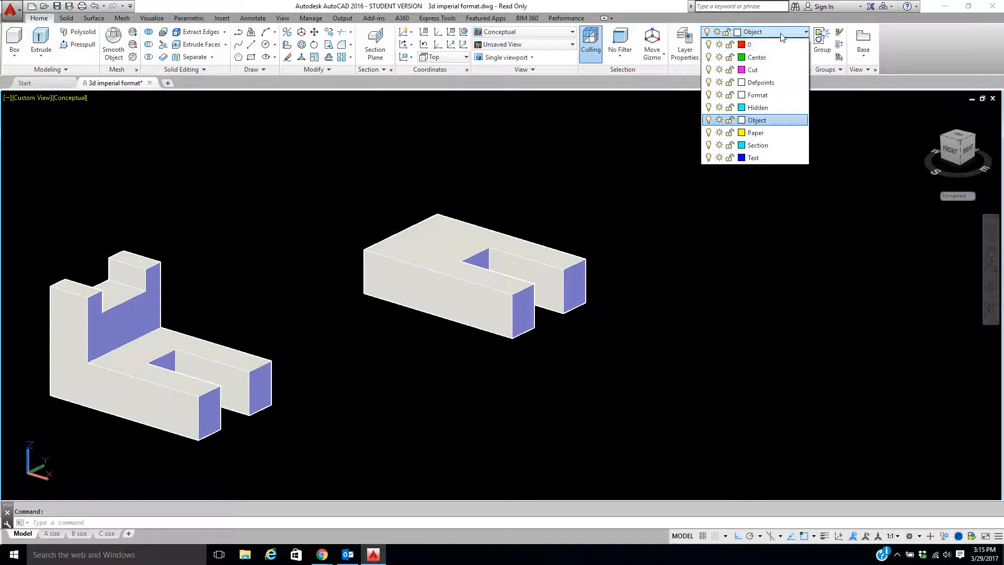
{"action": "left_click", "coordinate": [778, 45]}
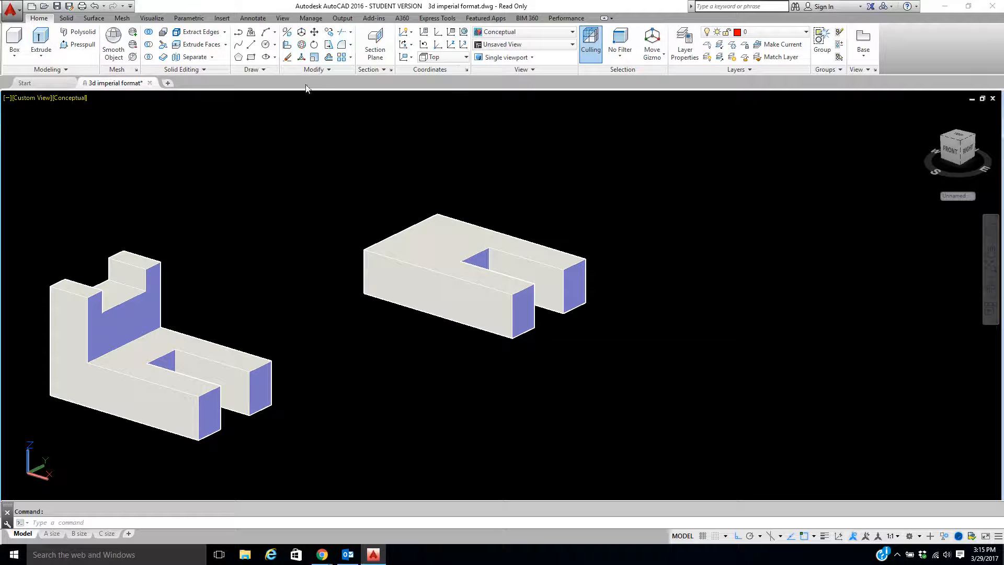
{"action": "left_click", "coordinate": [239, 34]}
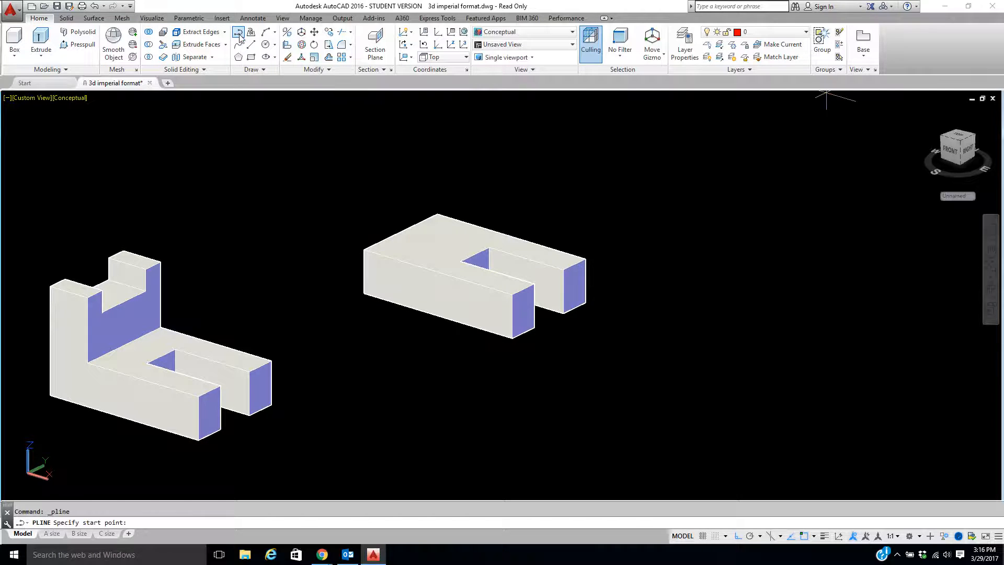
{"action": "key", "text": "Escape"}
{"action": "left_click", "coordinate": [448, 58]}
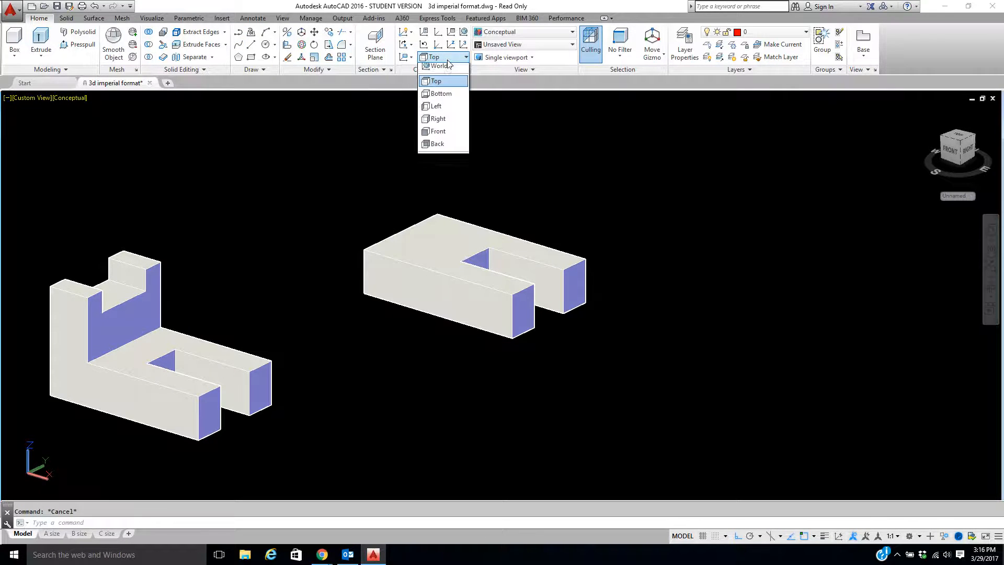
{"action": "left_click", "coordinate": [448, 119]}
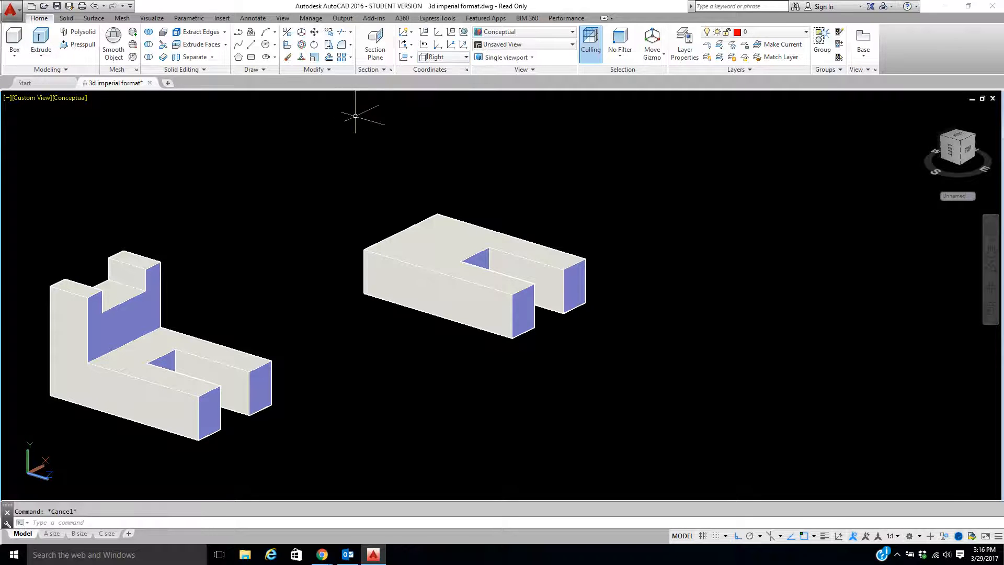
Step: Start a polyline along the base solid's rear top edge, corner to corner, and continue it 0.75 along positive Y
{"action": "left_click", "coordinate": [239, 34]}
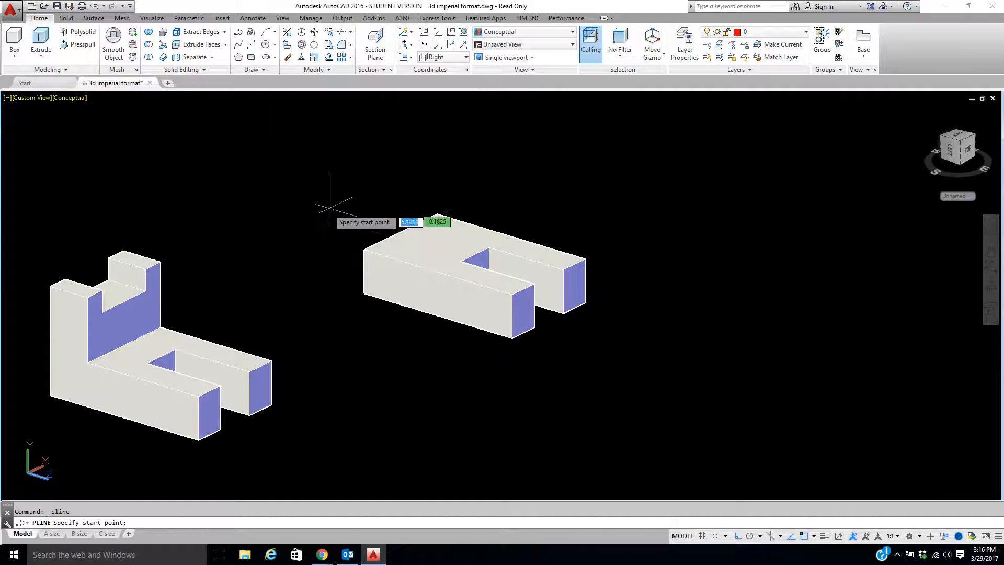
{"action": "left_click", "coordinate": [364, 250]}
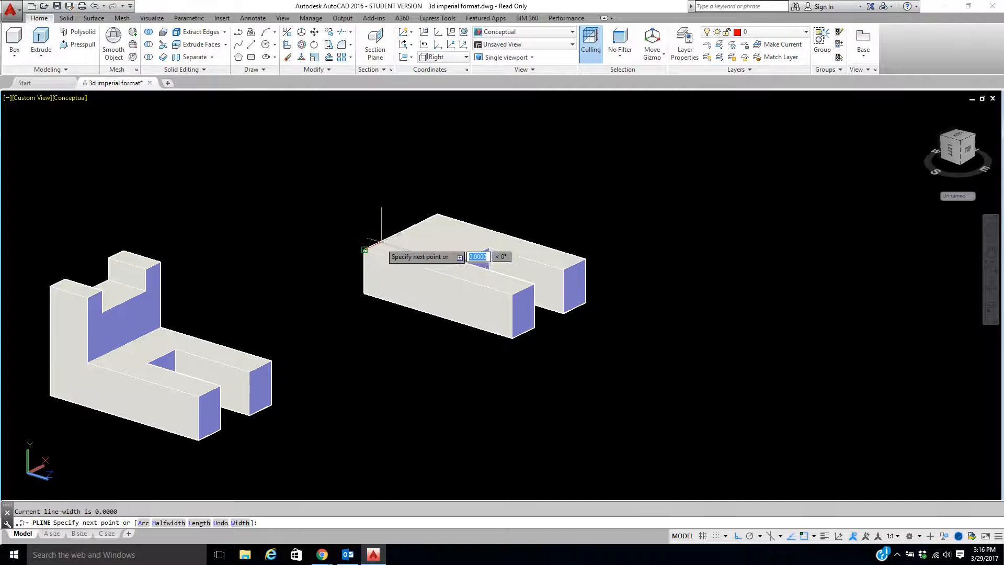
{"action": "left_click", "coordinate": [437, 215]}
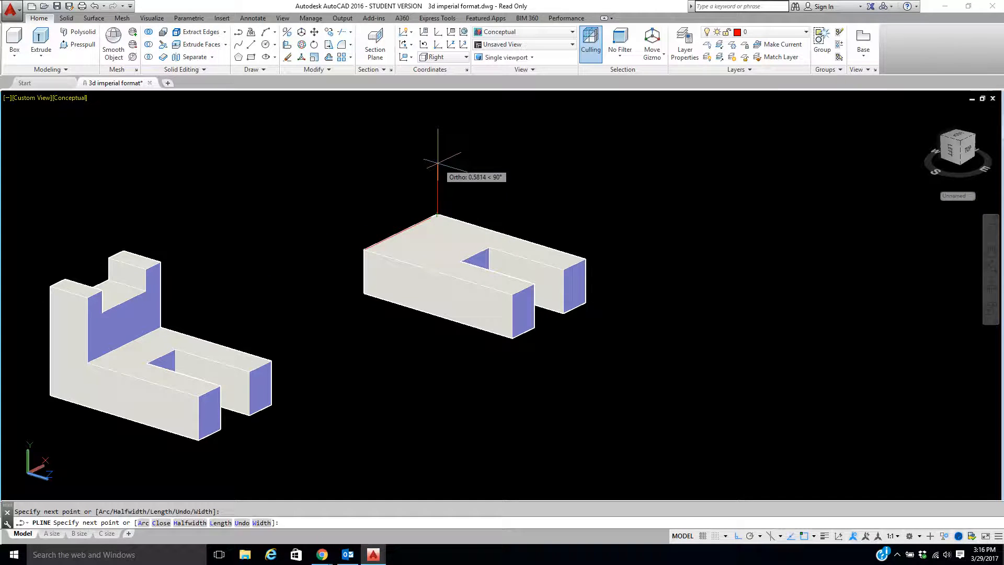
{"action": "type", "text": ".75"}
{"action": "key", "text": "Return"}
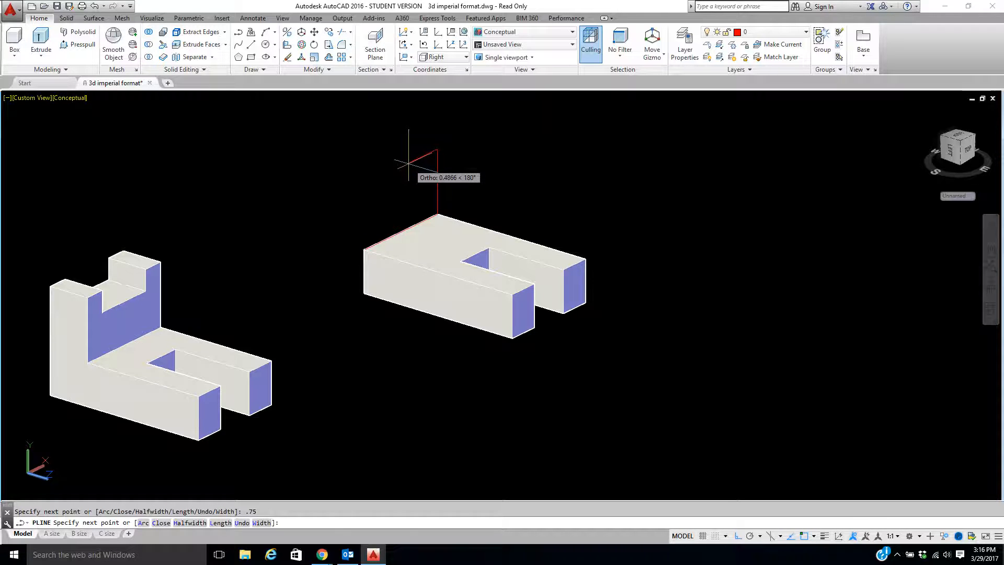
Step: Continue the upright's polyline with segments of 0.25 along negative X, 0.25 along negative Y and 0.75 along negative X
{"action": "type", "text": ".25"}
{"action": "key", "text": "Return"}
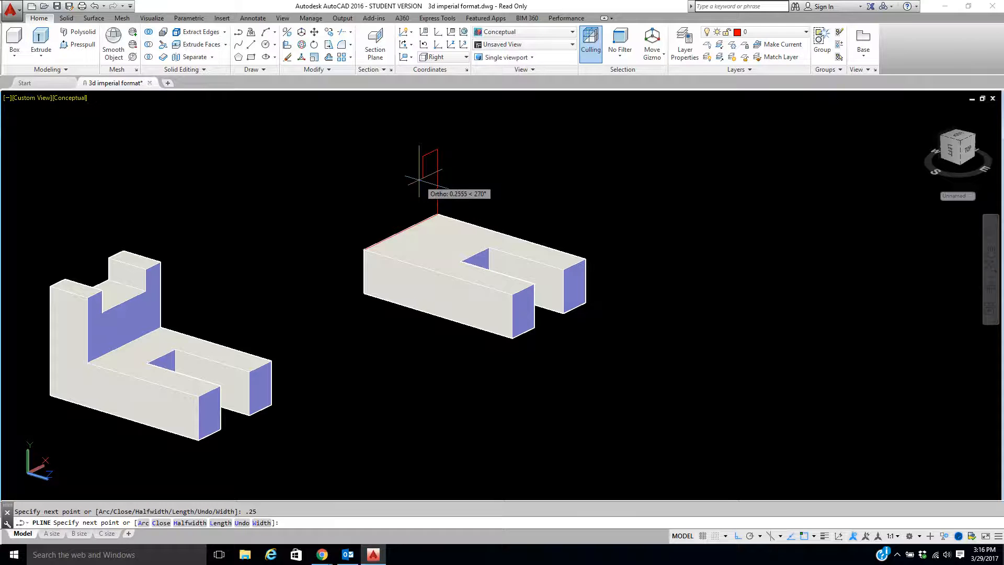
{"action": "type", "text": "."}
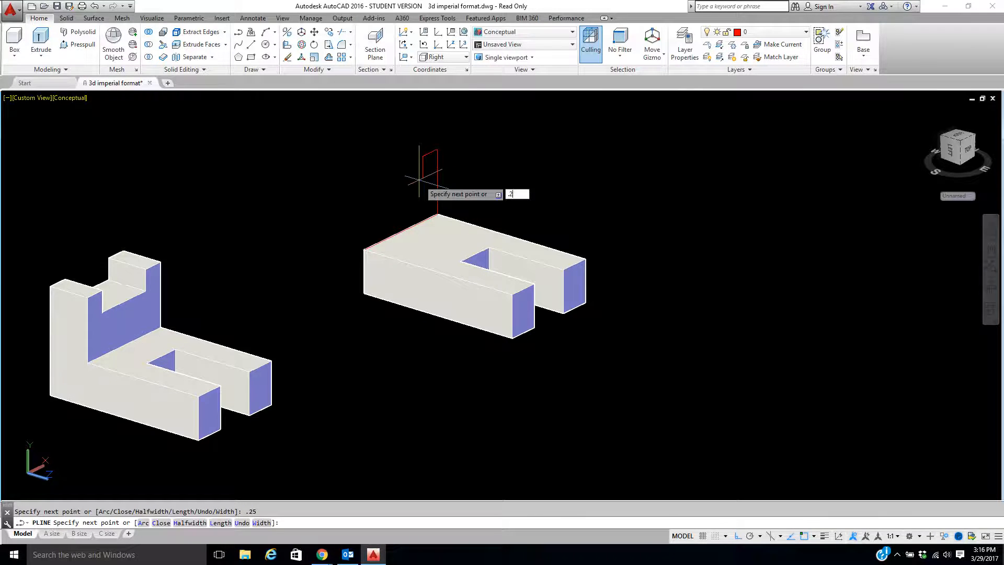
{"action": "type", "text": "25"}
{"action": "key", "text": "Return"}
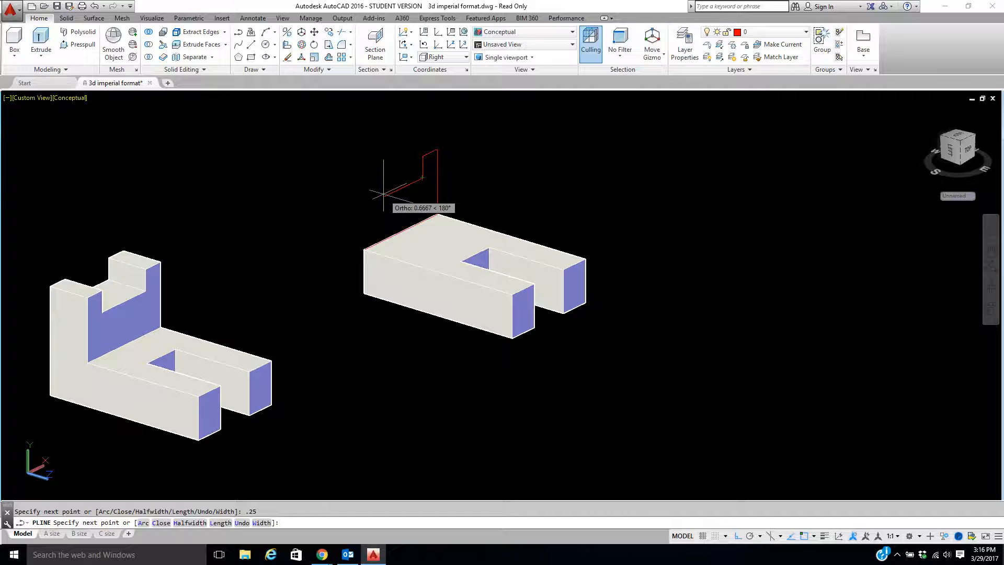
{"action": "type", "text": ".75"}
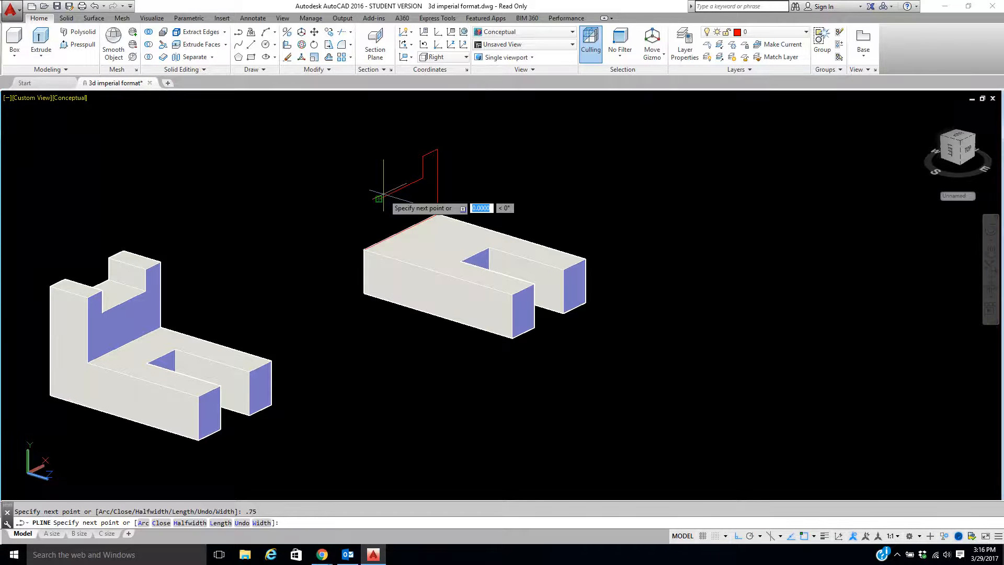
{"action": "key", "text": "Return"}
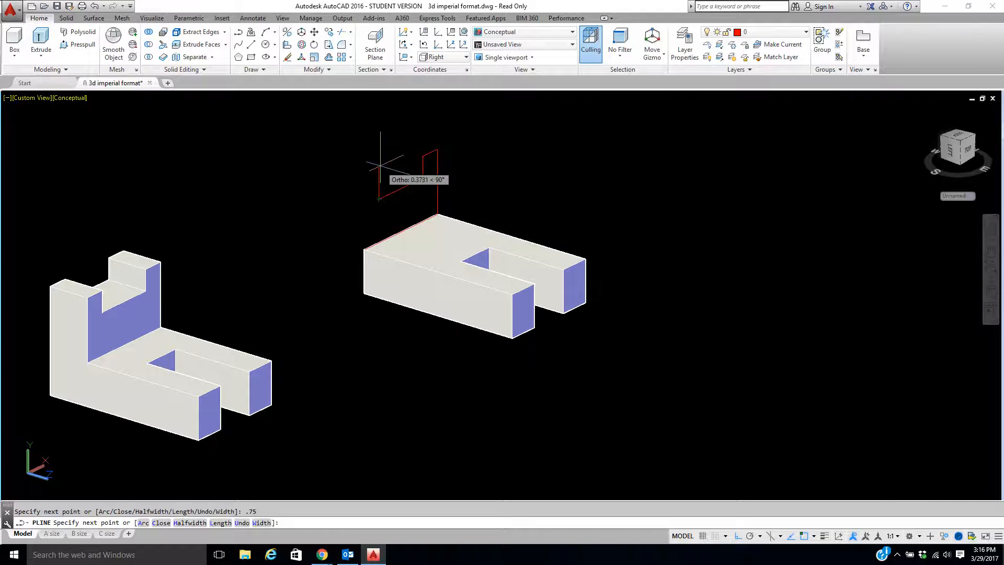
Step: Finish the notched upright outline with 0.25 along positive Y and 0.25 along negative X, closing back to its start point
{"action": "type", "text": "."}
{"action": "key", "text": "Return"}
{"action": "type", "text": "."}
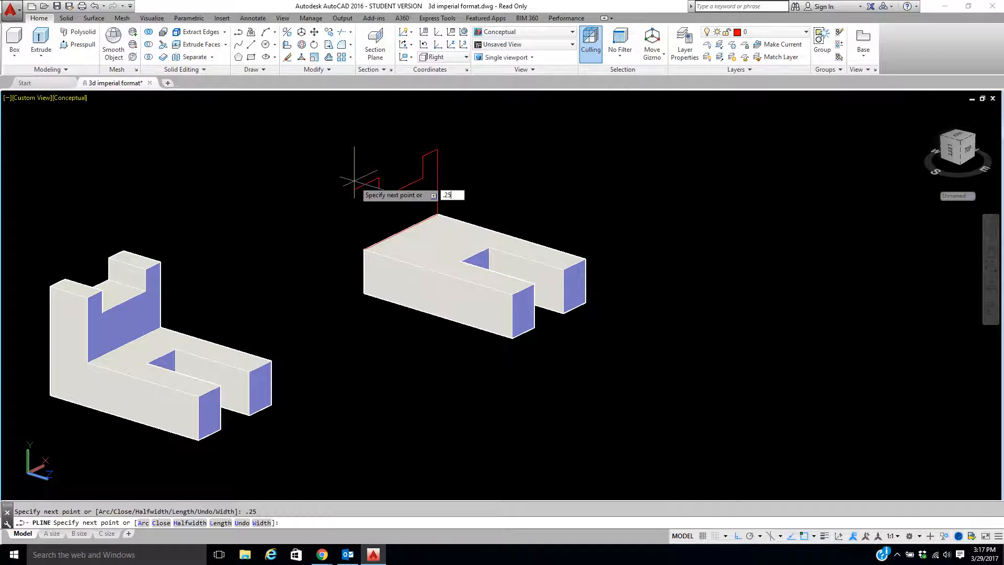
{"action": "type", "text": "25"}
{"action": "key", "text": "Return"}
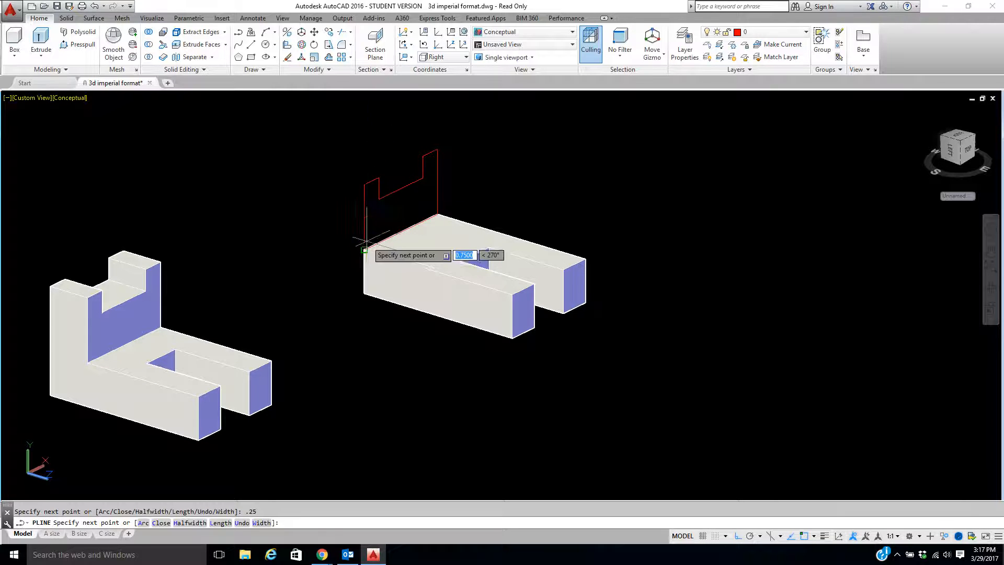
{"action": "right_click", "coordinate": [366, 242]}
{"action": "left_click", "coordinate": [390, 249]}
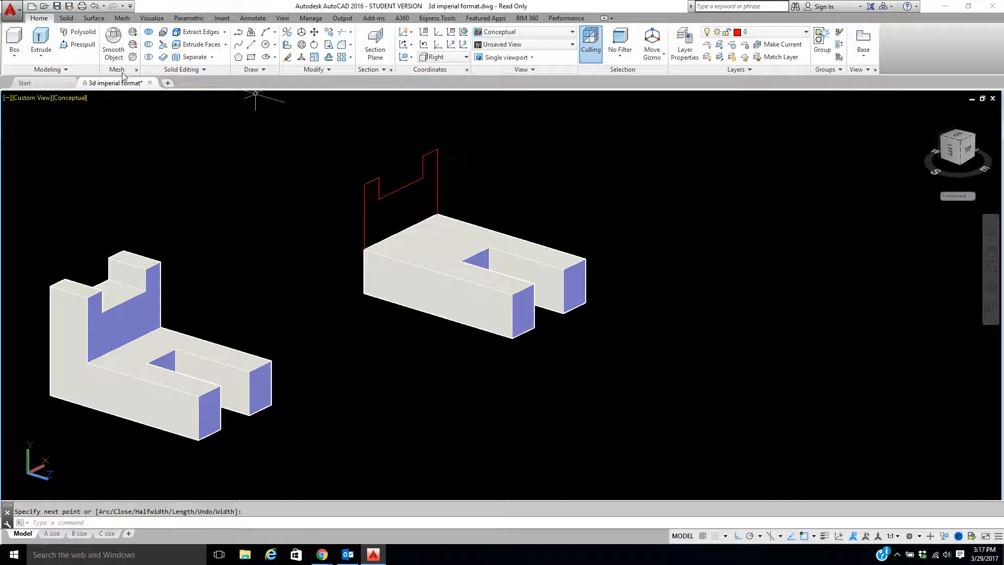
Step: Extrude the closed notched profile 0.5 over the base, toward the slot
{"action": "left_click", "coordinate": [41, 41]}
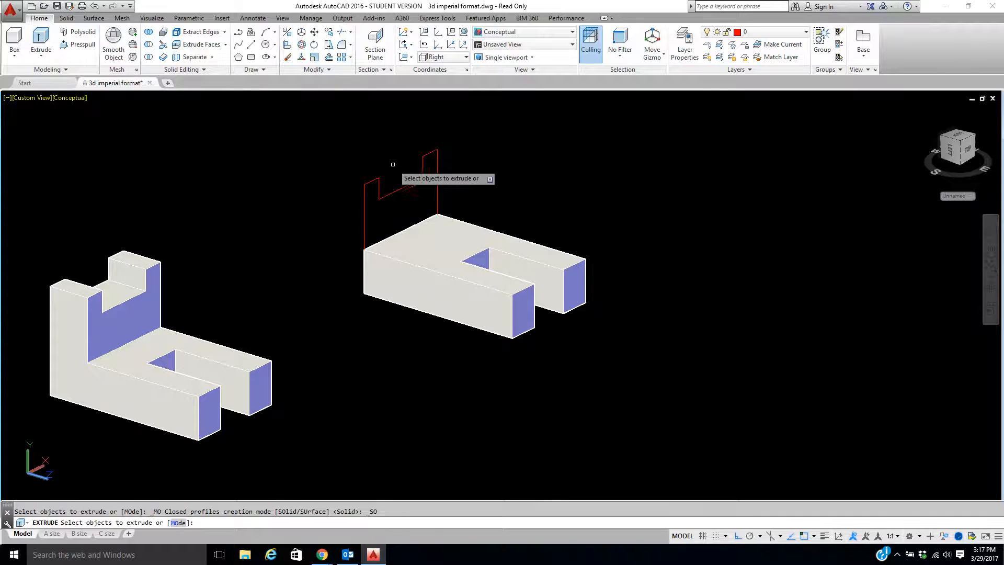
{"action": "left_click", "coordinate": [392, 193]}
{"action": "right_click", "coordinate": [355, 137]}
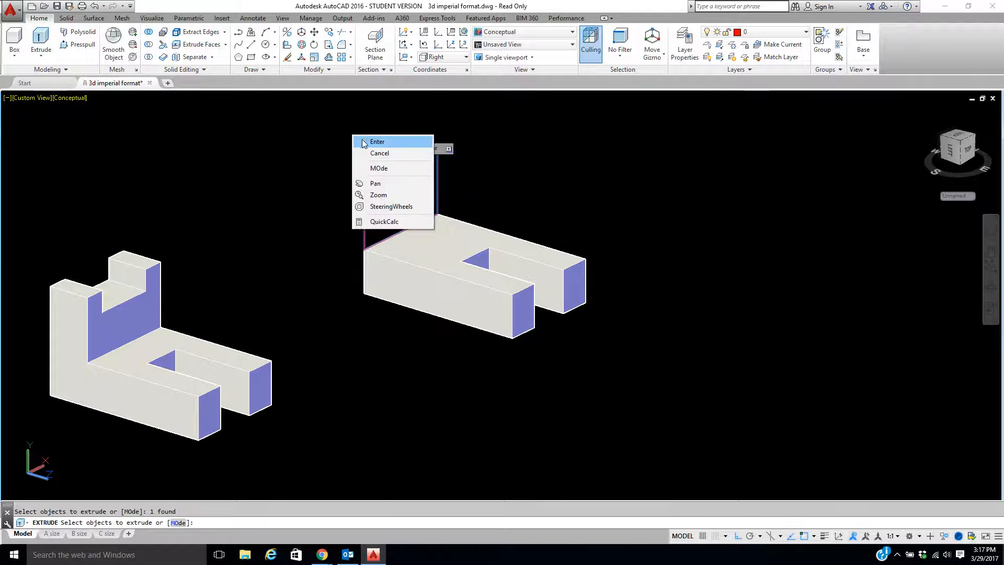
{"action": "left_click", "coordinate": [372, 141]}
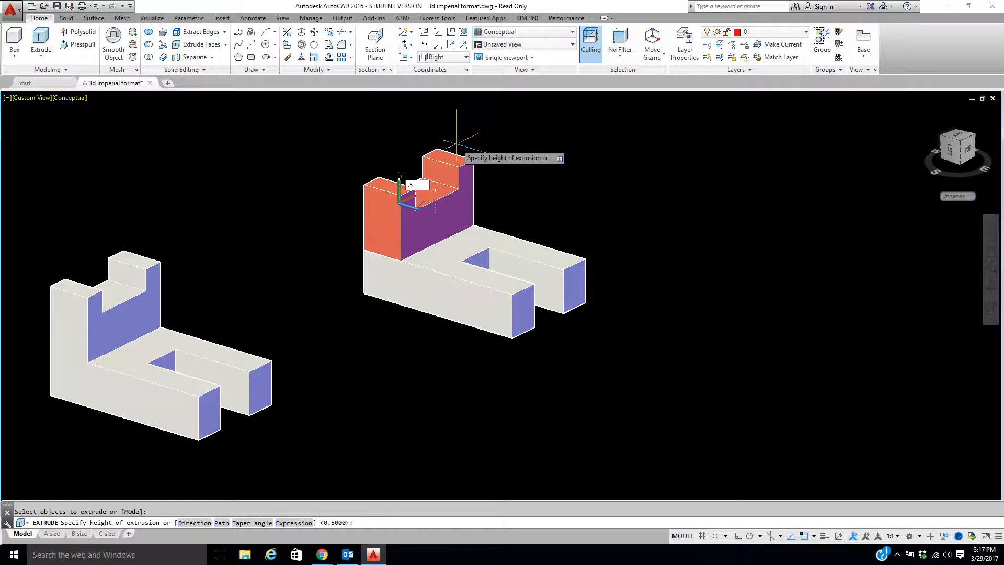
{"action": "key", "text": "Return"}
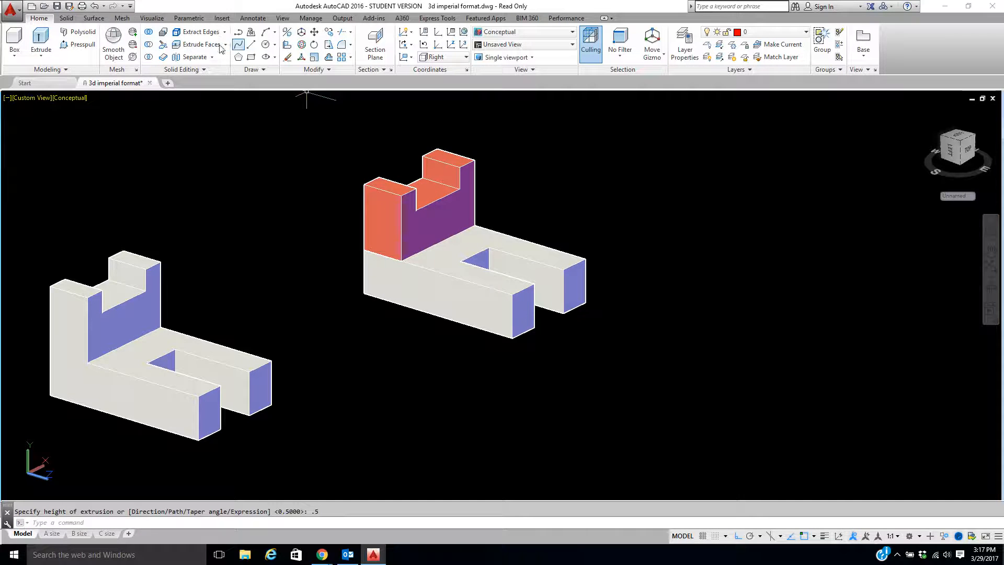
Step: Union the slotted base and the notched upright into one solid
{"action": "left_click", "coordinate": [148, 32]}
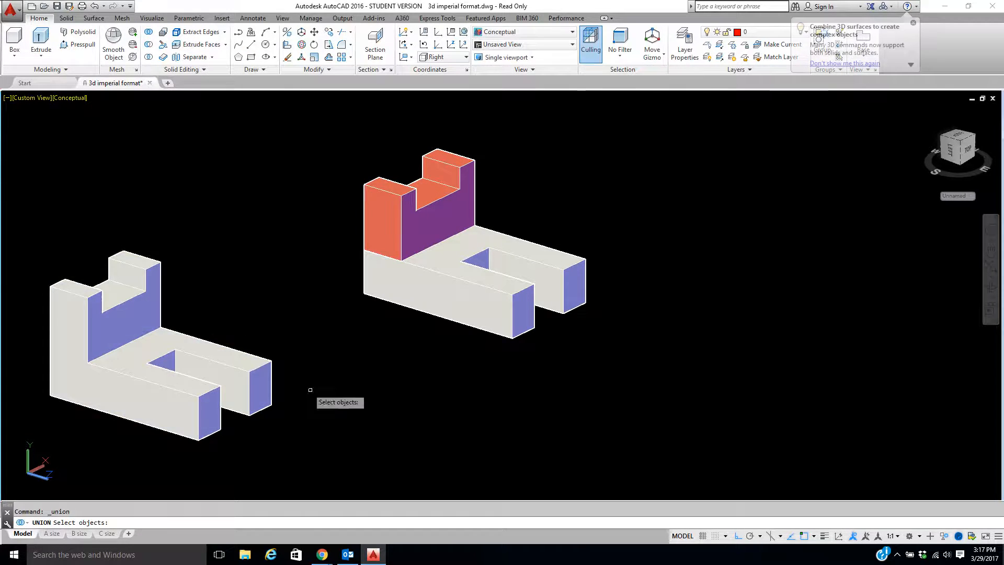
{"action": "left_click", "coordinate": [488, 309]}
{"action": "left_click", "coordinate": [423, 232]}
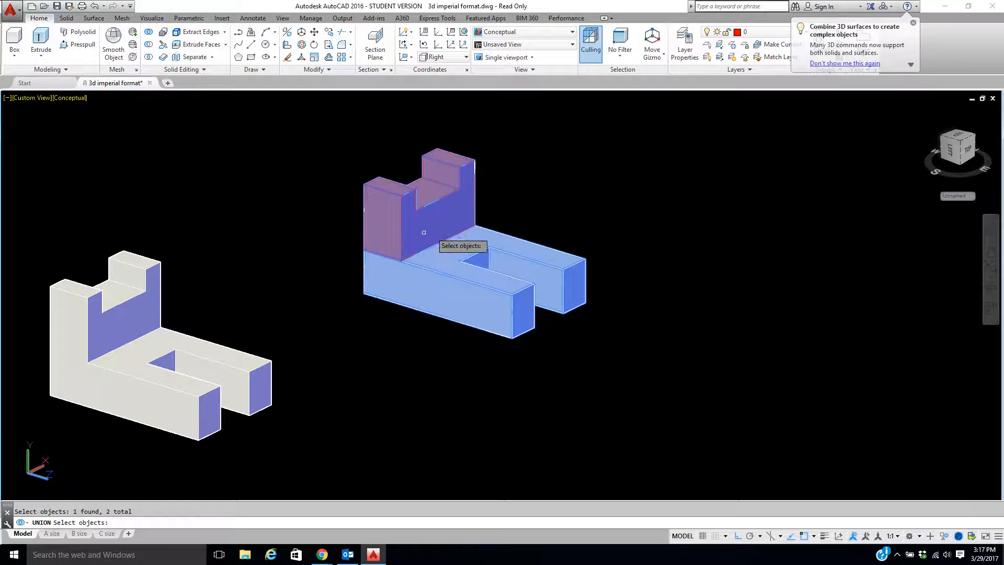
{"action": "key", "text": "Return"}
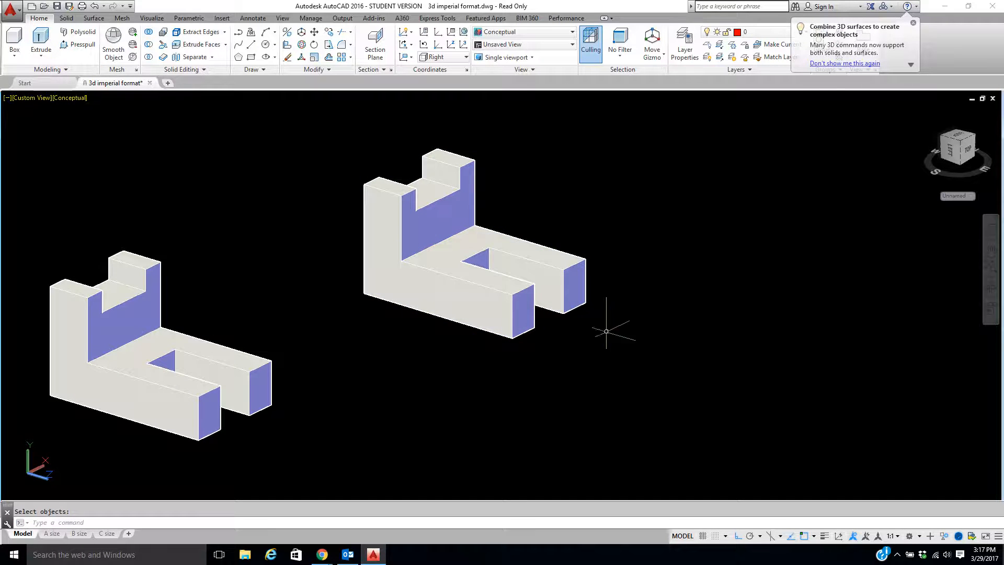
Step: Set the UCS to Front, with empty space in view beside the finished second bracket
{"action": "scroll", "coordinate": [666, 252], "scroll_direction": "down", "scroll_amount": 2}
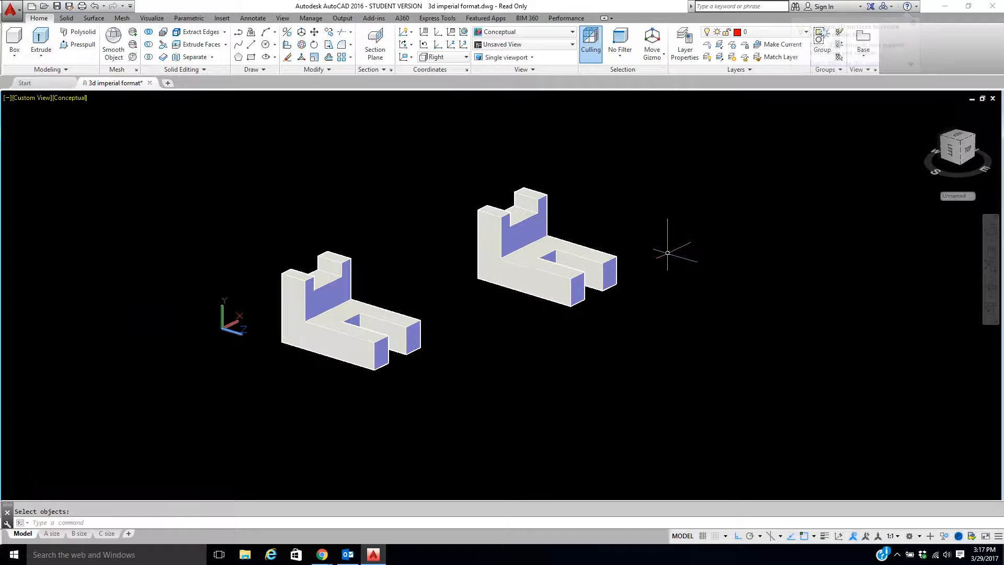
{"action": "middle_click_drag", "start_coordinate": [666, 235], "coordinate": [430, 274]}
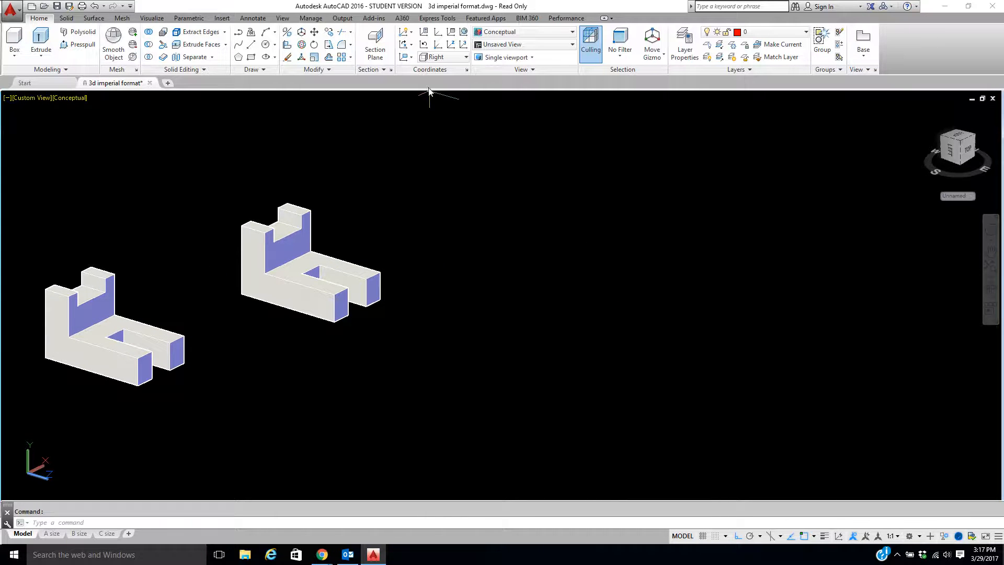
{"action": "left_click", "coordinate": [460, 59]}
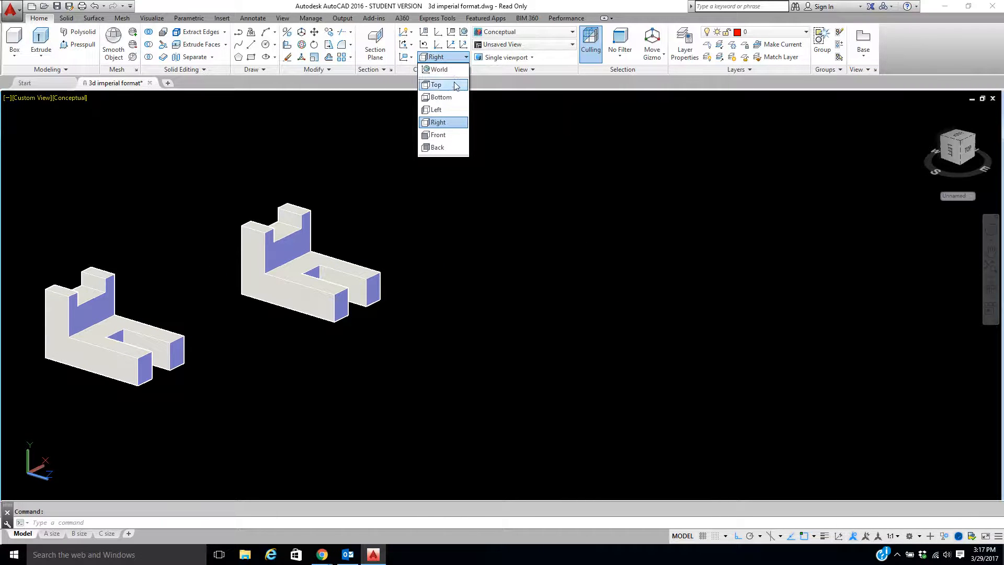
{"action": "left_click", "coordinate": [452, 135]}
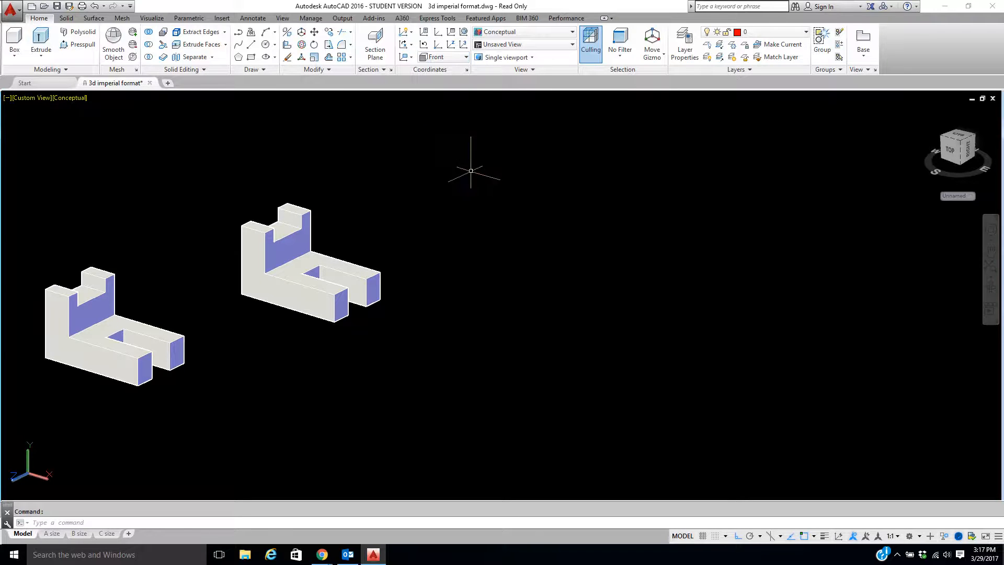
Step: Start an L-shaped polyline in the empty space beside the second bracket with 1.25 along positive Y and 0.5 along positive X
{"action": "left_click", "coordinate": [241, 33]}
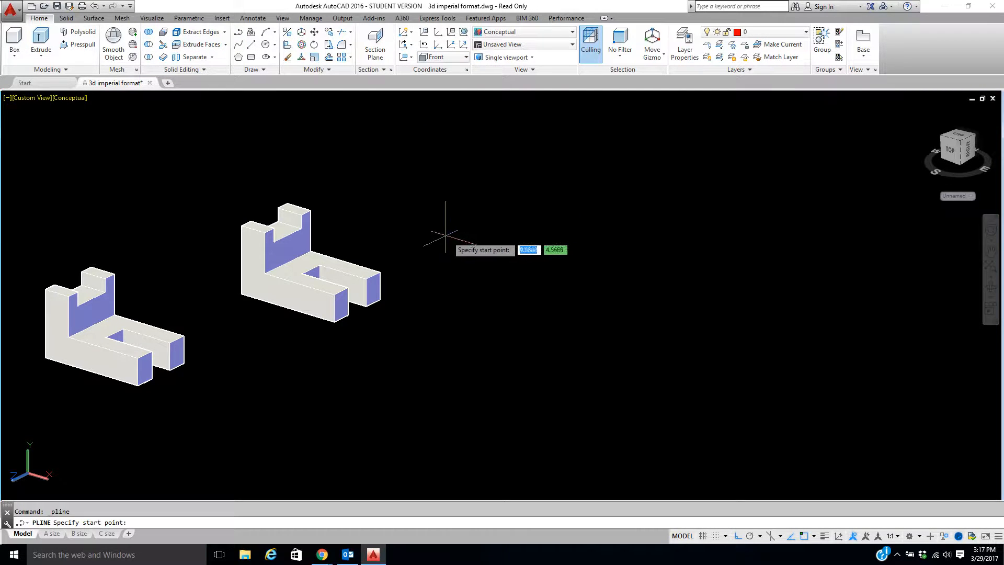
{"action": "left_click", "coordinate": [441, 234]}
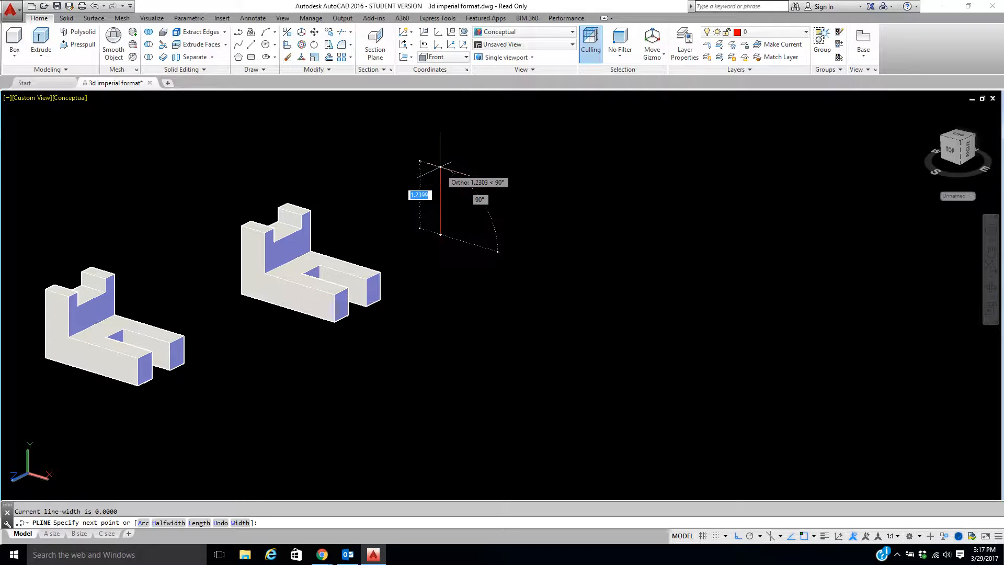
{"action": "type", "text": "1"}
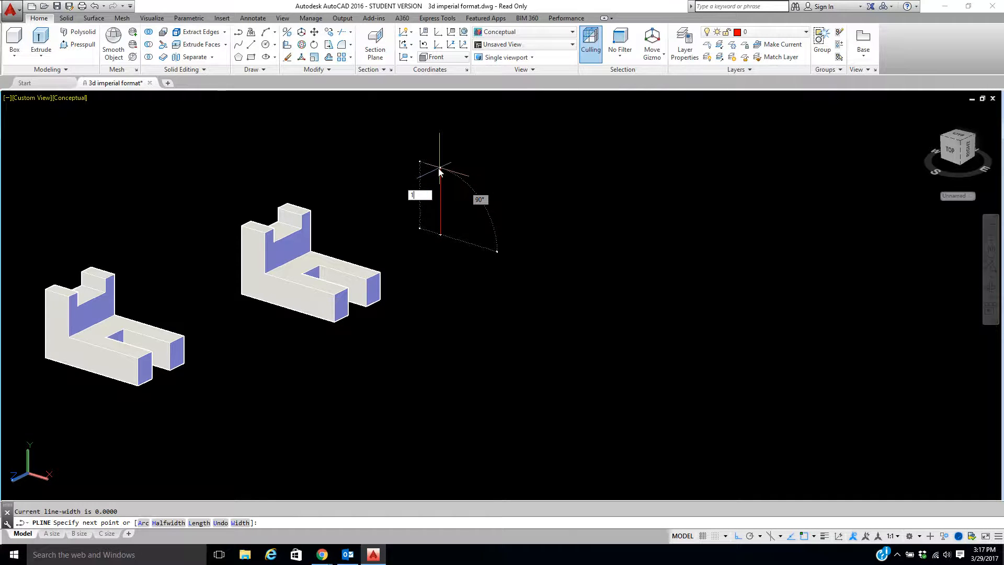
{"action": "type", "text": ".25"}
{"action": "key", "text": "Return"}
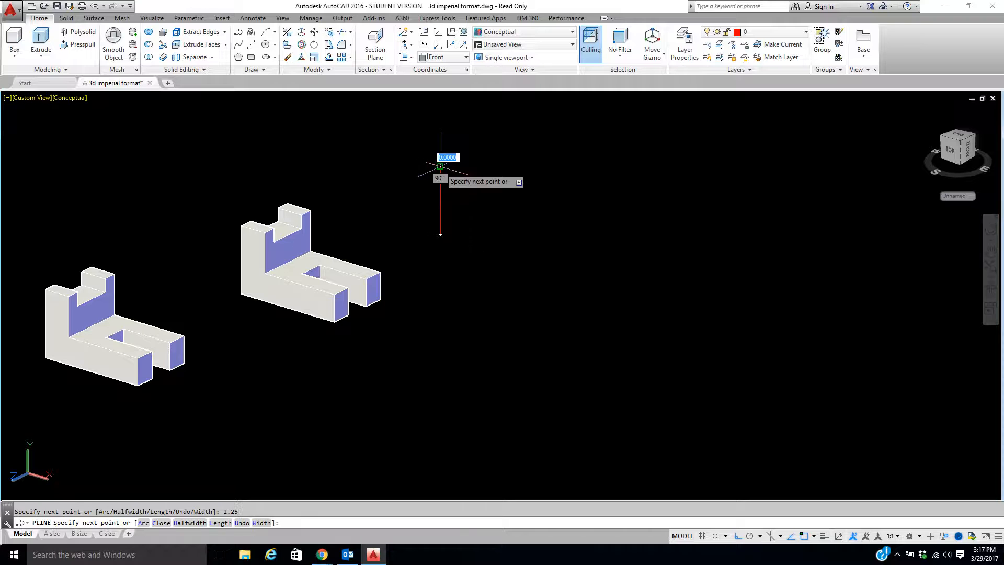
{"action": "type", "text": "."}
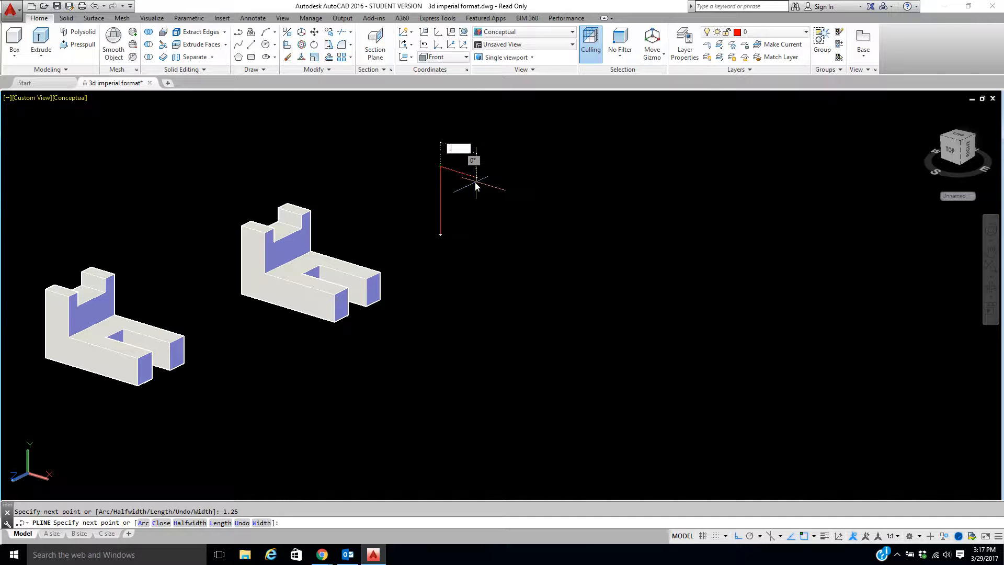
{"action": "type", "text": "5"}
{"action": "key", "text": "Return"}
Step: Complete the L outline with 0.75 along negative Y, 1.5 along positive X and 0.5 along negative Y, closing it to its start
{"action": "type", "text": "."}
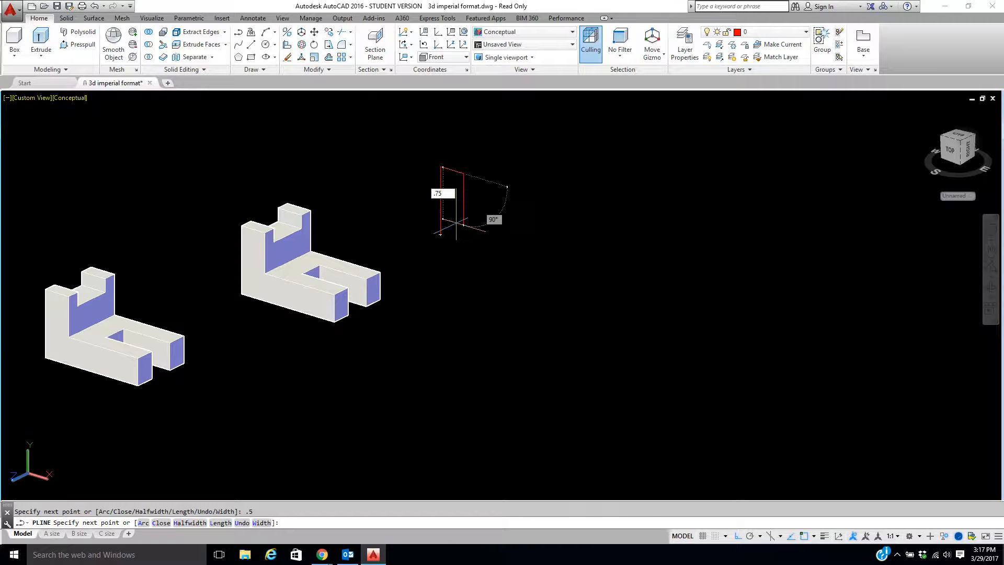
{"action": "key", "text": "Return"}
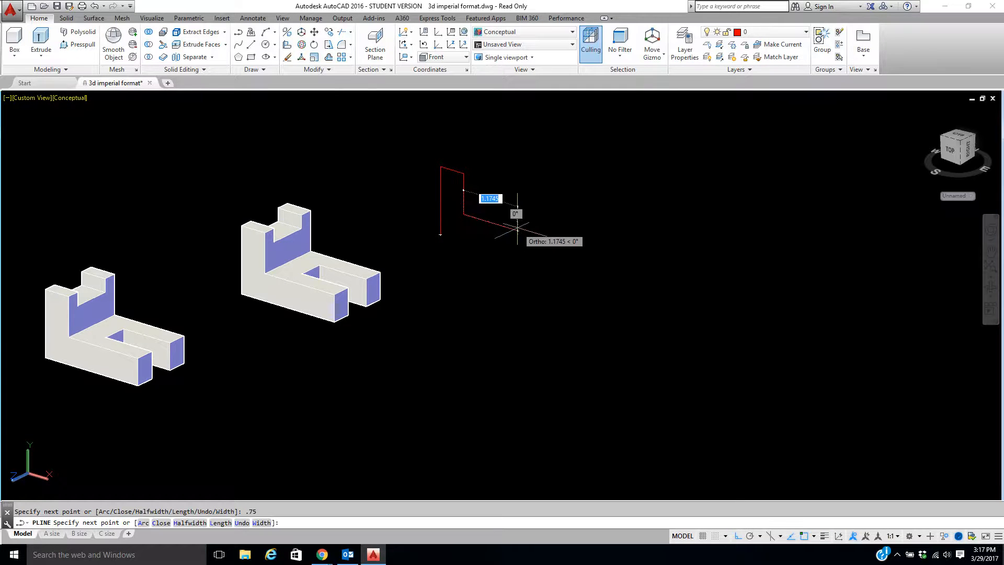
{"action": "type", "text": "1"}
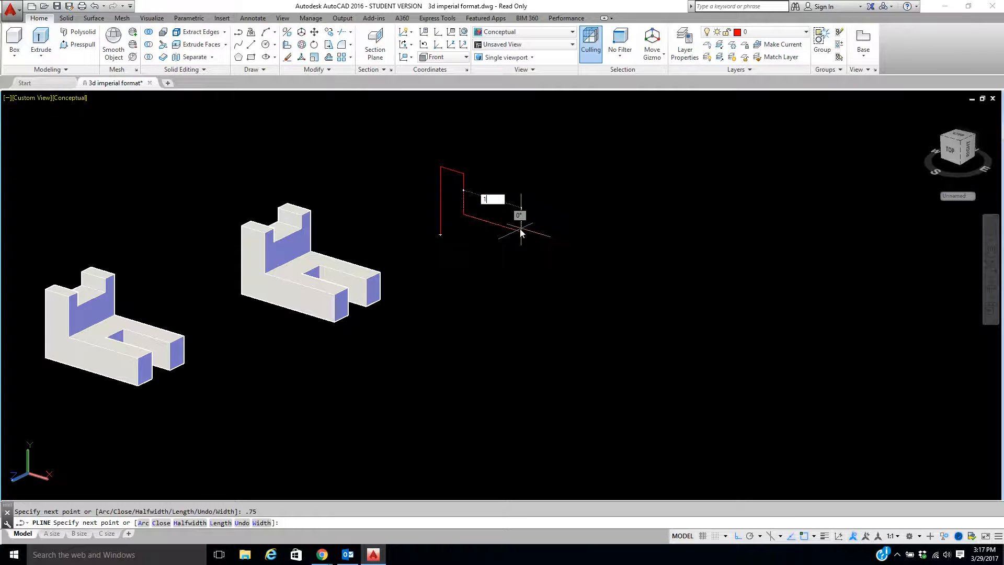
{"action": "key", "text": "Return"}
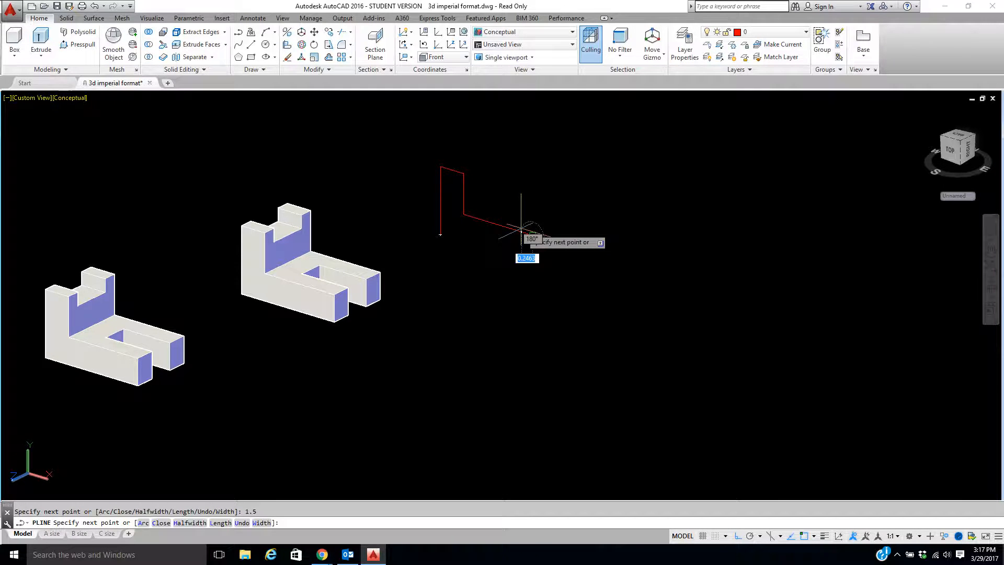
{"action": "type", "text": ".5"}
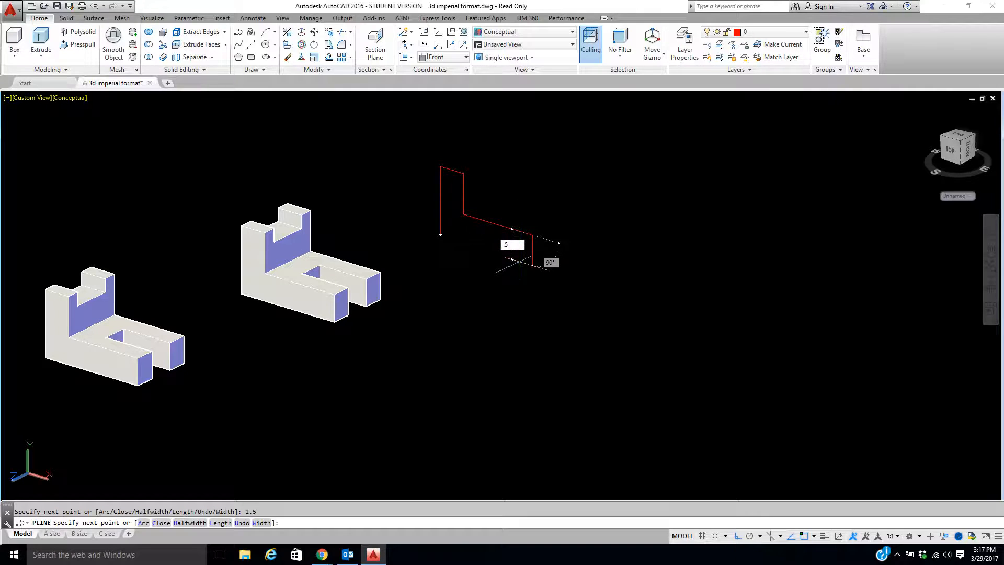
{"action": "key", "text": "Return"}
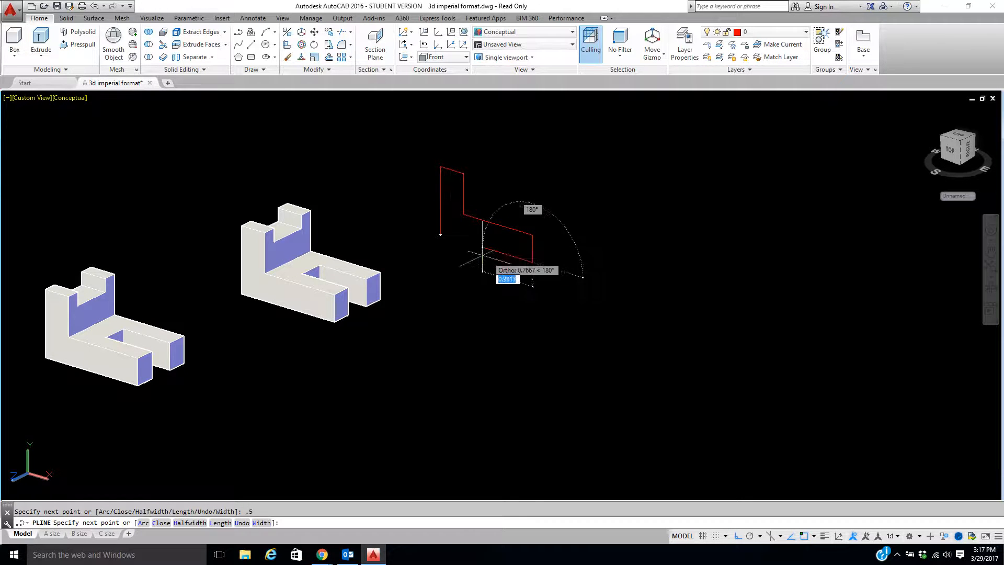
{"action": "right_click", "coordinate": [453, 238]}
{"action": "left_click", "coordinate": [470, 248]}
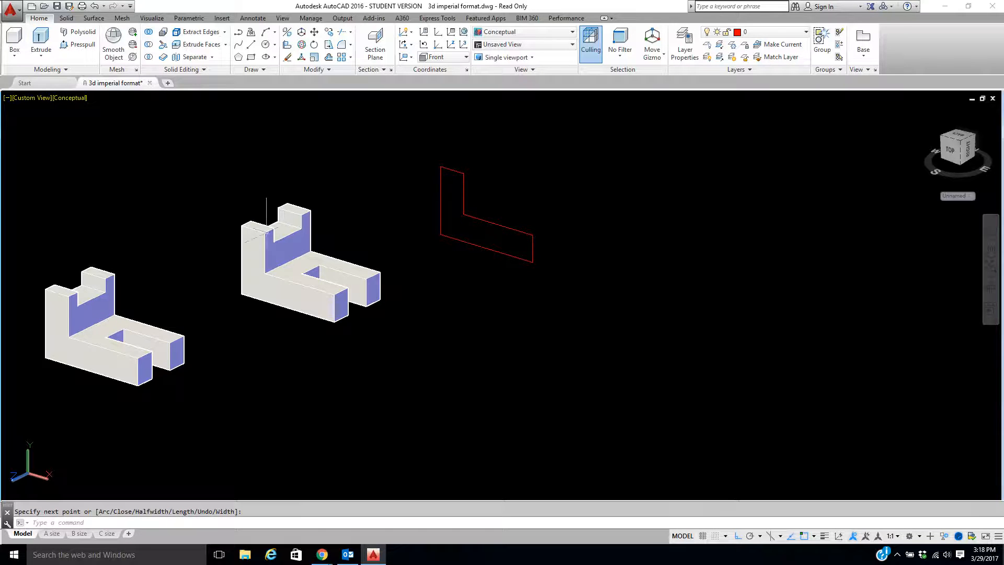
Step: Extrude the closed L-shaped profile to a height of 1.25
{"action": "left_click", "coordinate": [41, 38]}
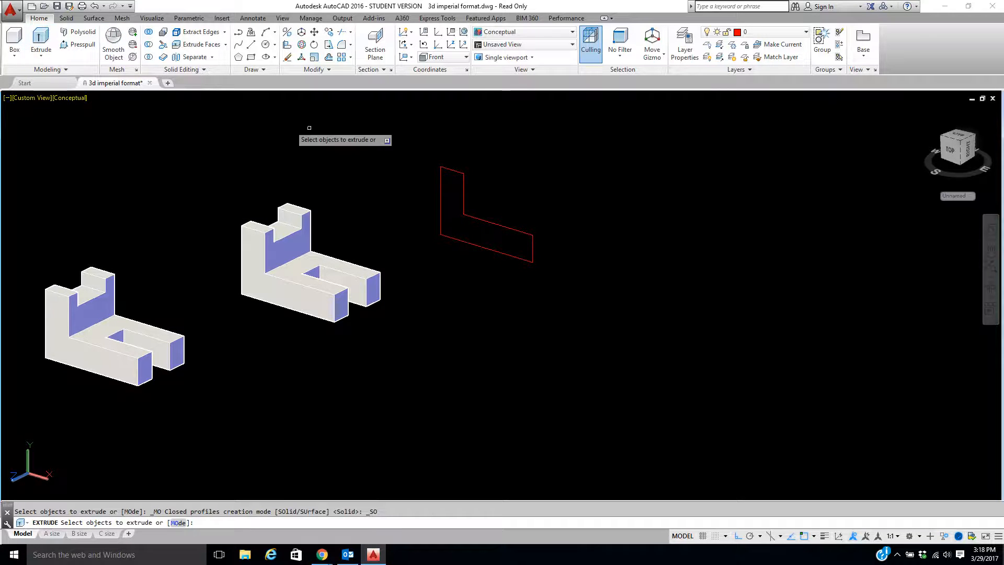
{"action": "left_click", "coordinate": [494, 223]}
{"action": "right_click", "coordinate": [495, 223]}
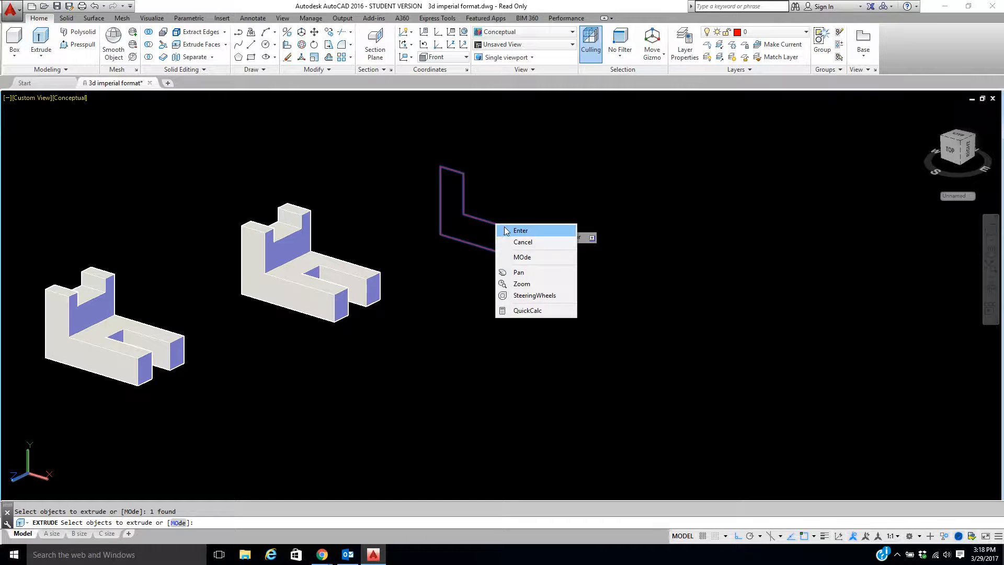
{"action": "left_click", "coordinate": [515, 227]}
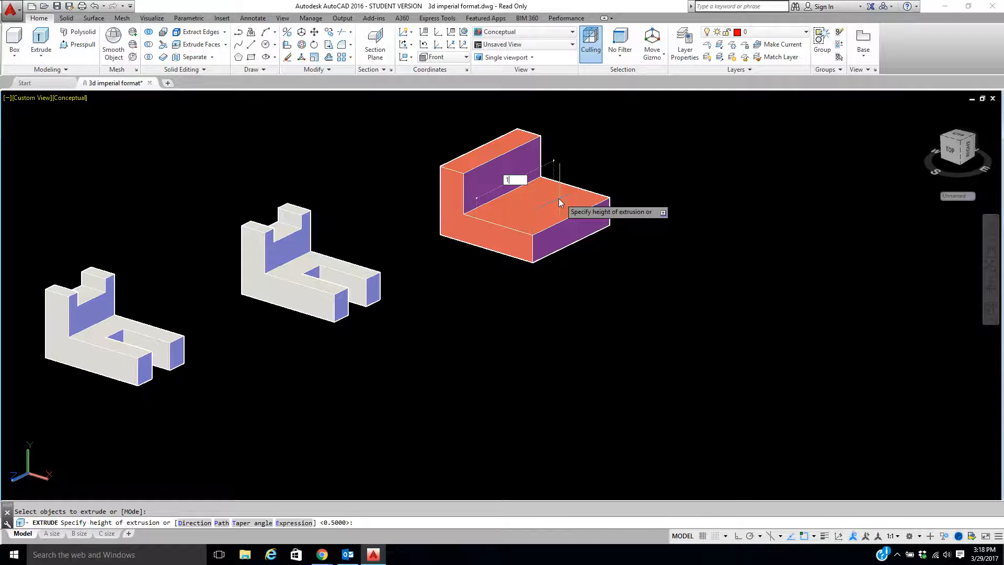
{"action": "type", "text": "1.25"}
{"action": "key", "text": "Return"}
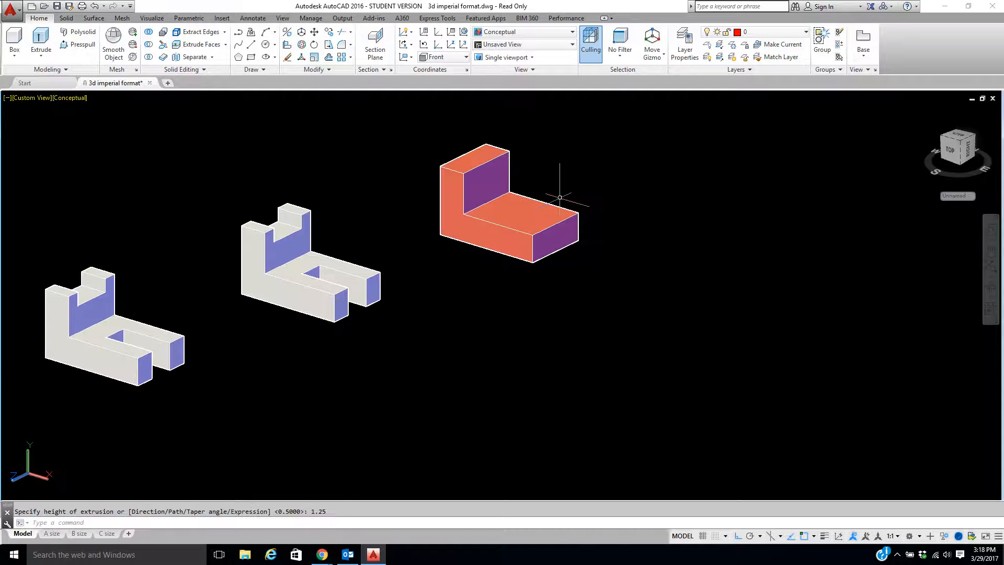
Step: Move the extruded L-shaped solid to the Object layer
{"action": "left_click", "coordinate": [506, 157]}
{"action": "left_click", "coordinate": [792, 35]}
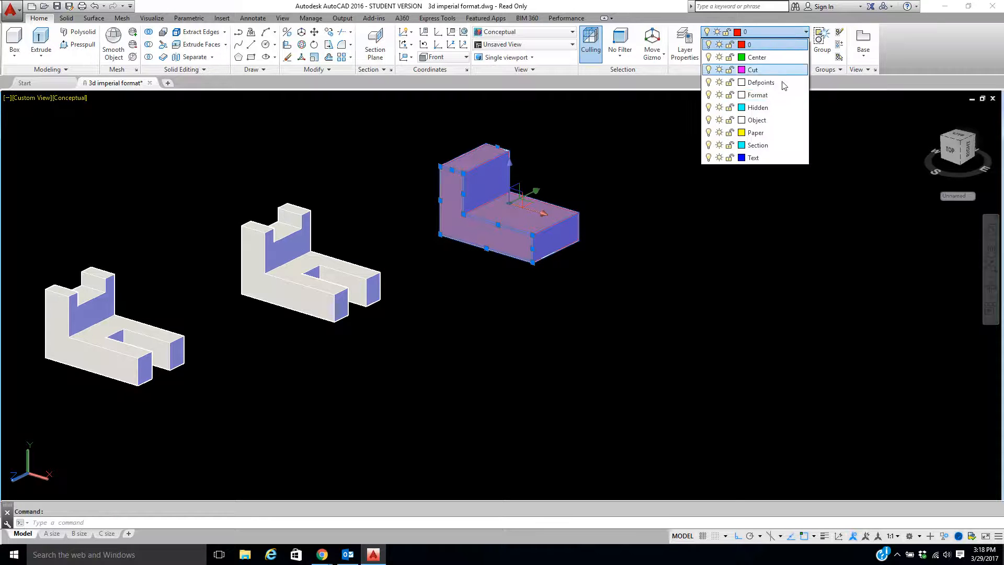
{"action": "left_click", "coordinate": [779, 115]}
{"action": "key", "text": "Escape"}
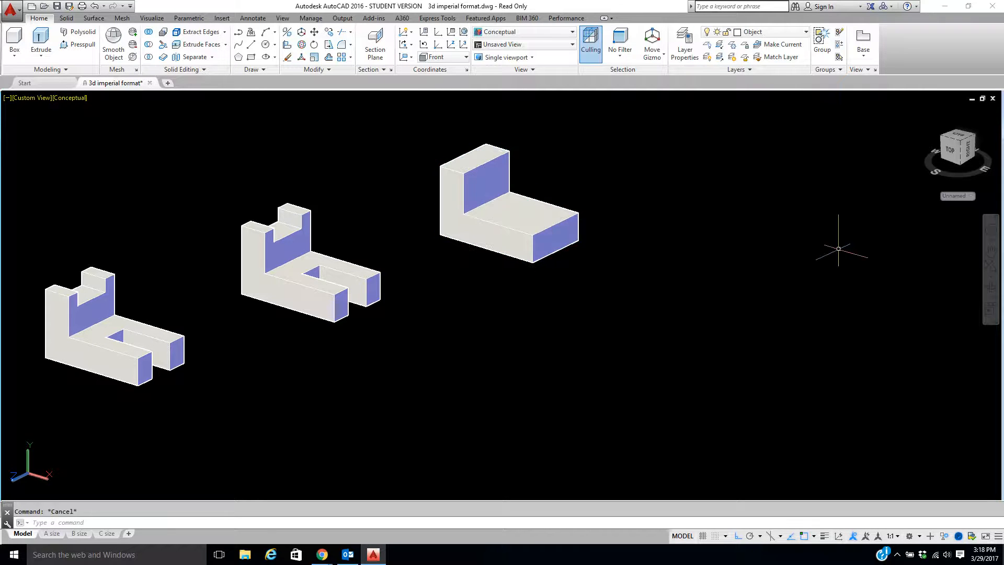
Step: Switch the visual style to 2D Wireframe and set the UCS to Top, with the L-shaped solid enlarged in view
{"action": "middle_click_drag", "start_coordinate": [555, 200], "coordinate": [555, 221]}
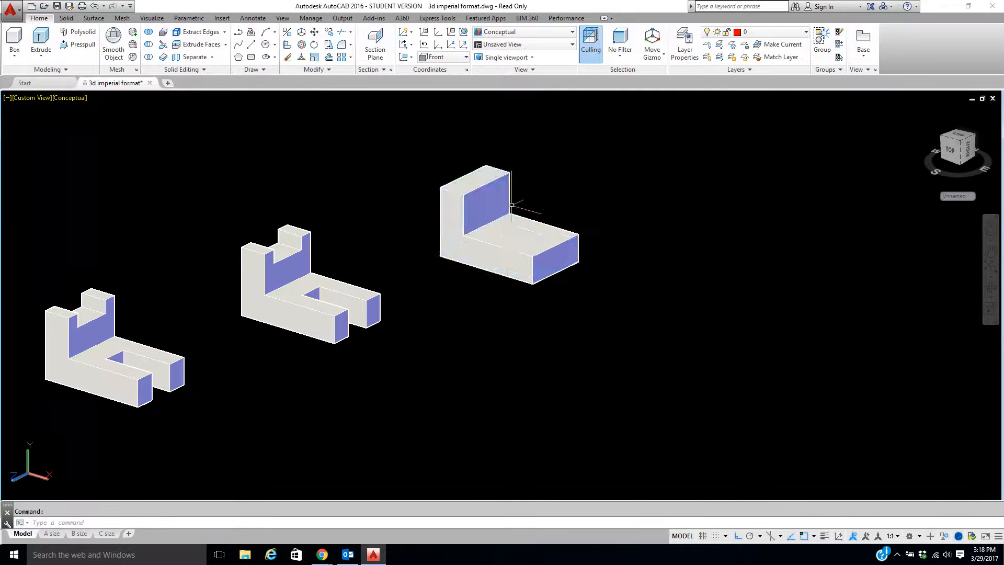
{"action": "scroll", "coordinate": [529, 168], "scroll_direction": "up", "scroll_amount": 6}
{"action": "middle_click_drag", "start_coordinate": [529, 168], "coordinate": [501, 193]}
{"action": "left_click", "coordinate": [66, 99]}
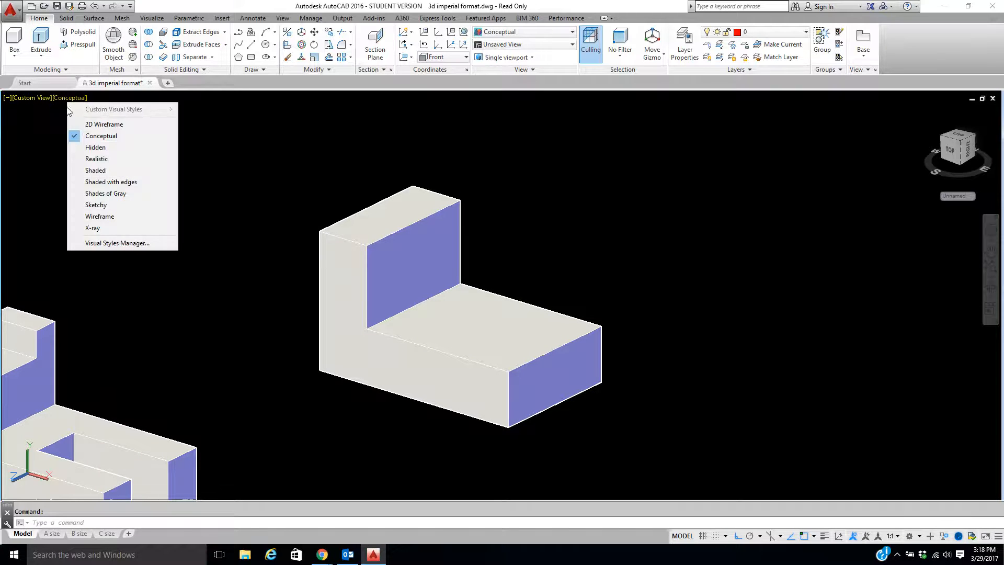
{"action": "left_click", "coordinate": [74, 123]}
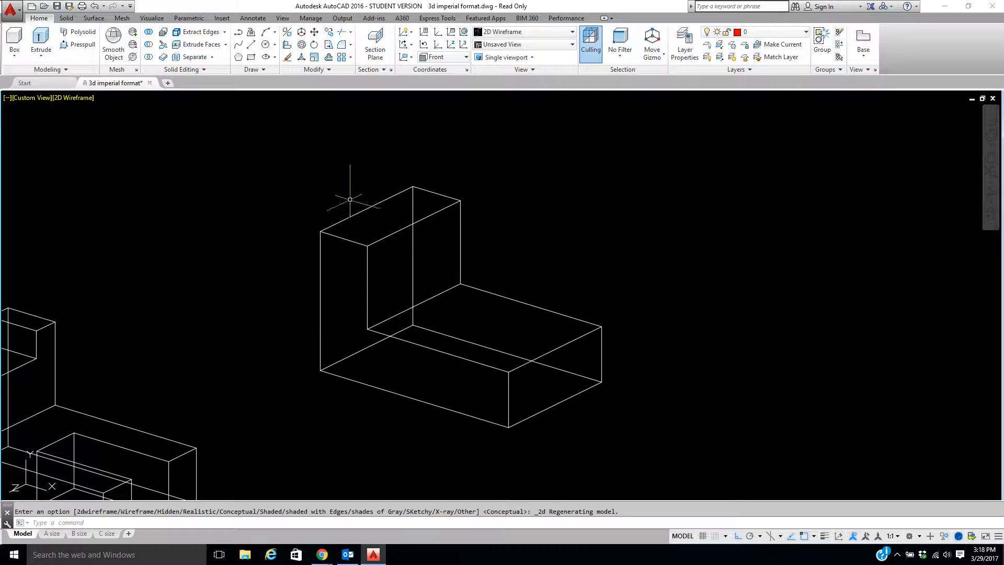
{"action": "left_click", "coordinate": [459, 57]}
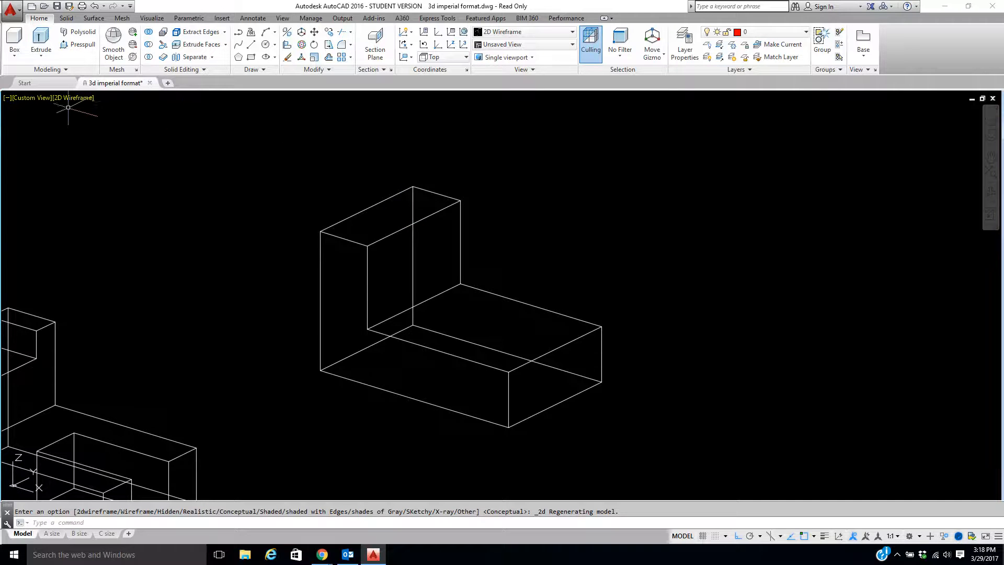
Step: Draw a 0.25 line along positive Y from the front outer corner of the upright's top face
{"action": "left_click", "coordinate": [251, 47]}
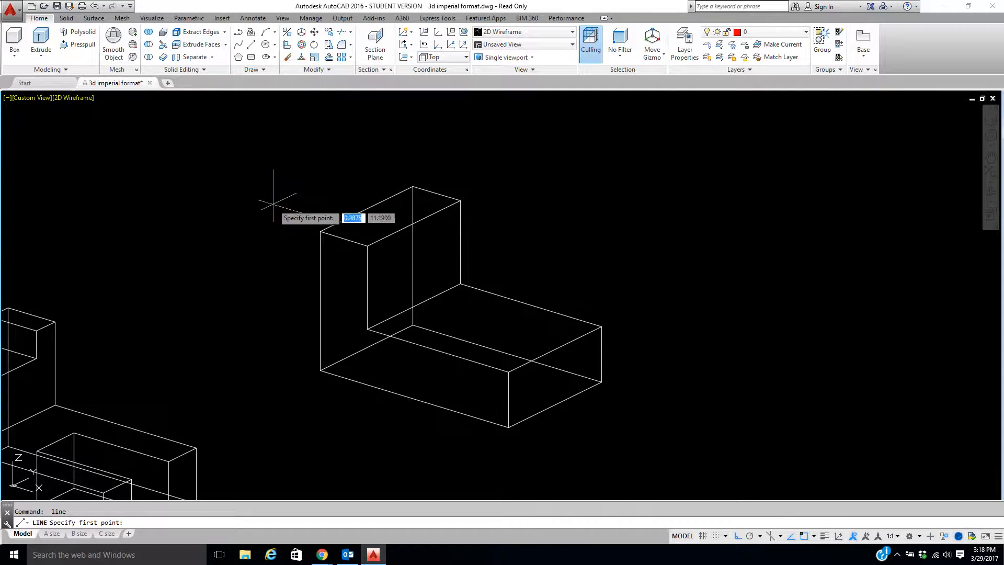
{"action": "left_click", "coordinate": [320, 231]}
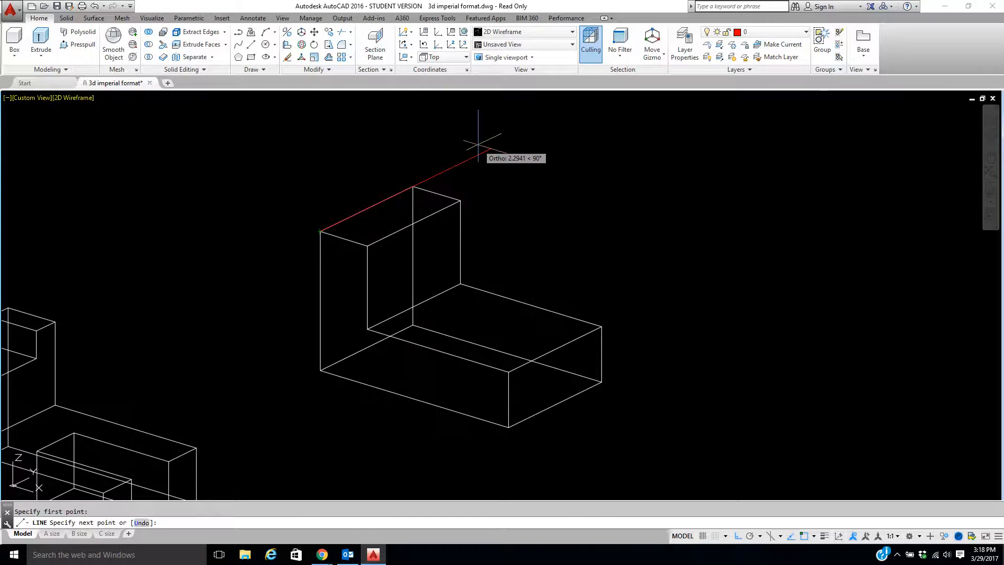
{"action": "type", "text": "."}
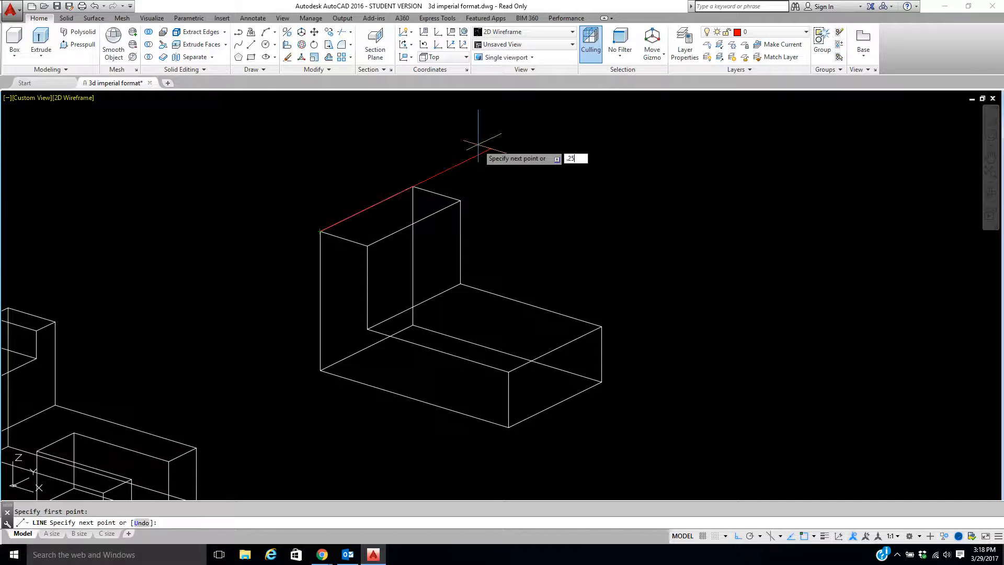
{"action": "type", "text": "25"}
{"action": "key", "text": "Return"}
{"action": "right_click", "coordinate": [478, 144]}
{"action": "left_click", "coordinate": [489, 151]}
Step: Copy the L-shaped solid along the X axis into the empty space beside it
{"action": "middle_click_drag", "start_coordinate": [495, 156], "coordinate": [347, 169]}
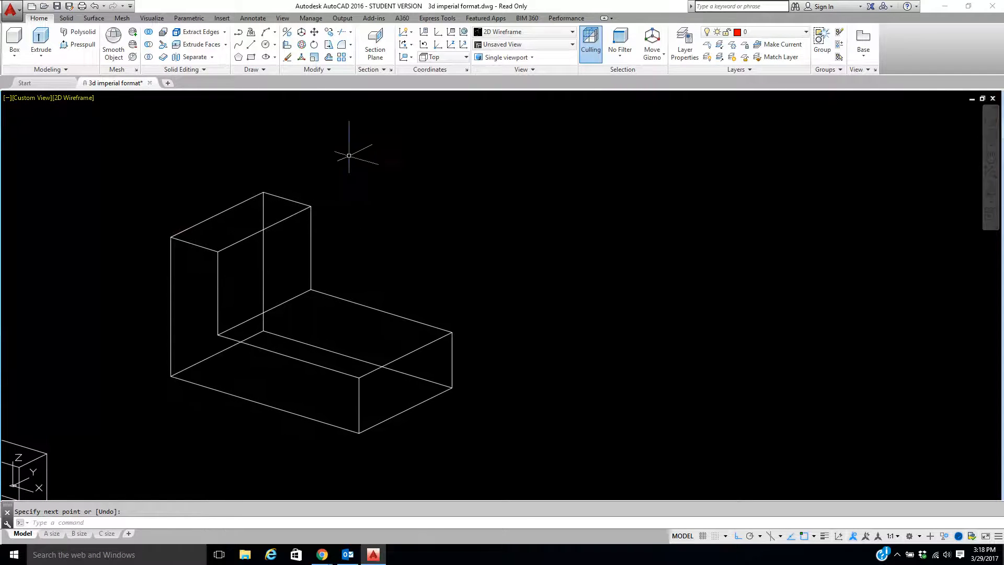
{"action": "left_click", "coordinate": [329, 34]}
{"action": "left_click", "coordinate": [299, 202]}
{"action": "key", "text": "Return"}
{"action": "left_click", "coordinate": [439, 204]}
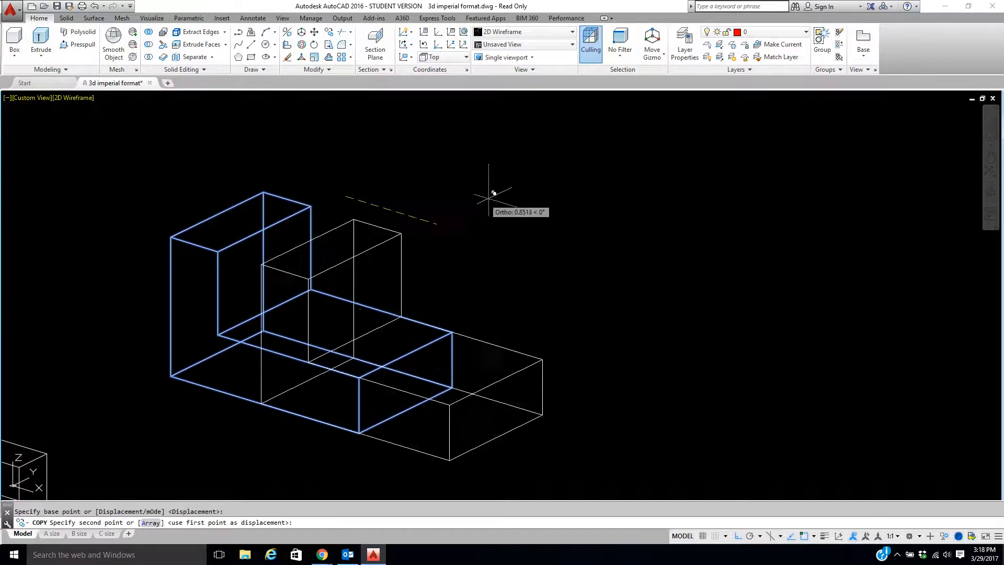
{"action": "mouse_move", "coordinate": [622, 130]}
{"action": "middle_mouse_down"}
{"action": "mouse_move", "coordinate": [633, 133]}
{"action": "mouse_move", "coordinate": [603, 201]}
{"action": "middle_mouse_up"}
{"action": "left_click", "coordinate": [714, 162]}
{"action": "right_click", "coordinate": [713, 169]}
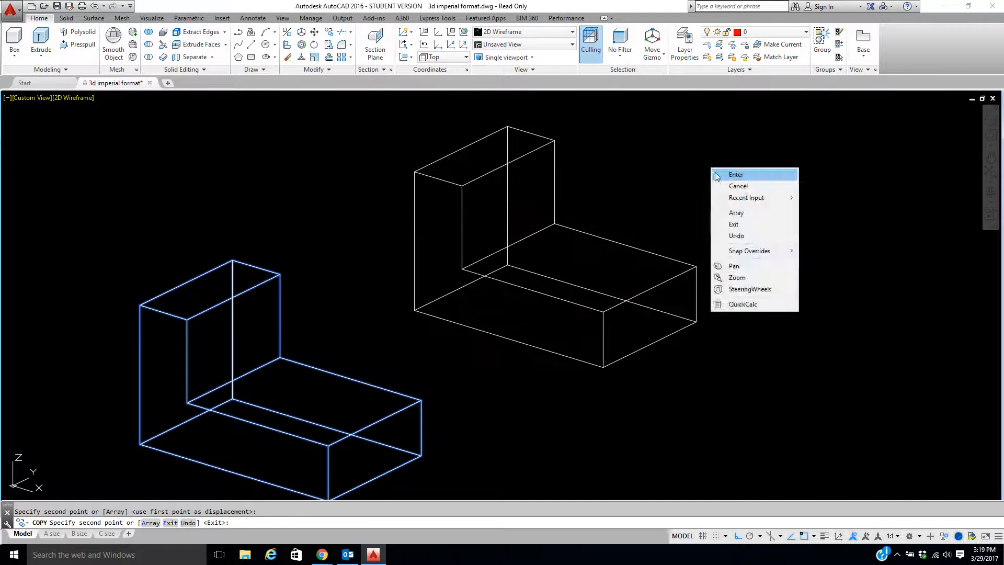
{"action": "left_click", "coordinate": [716, 177]}
{"action": "left_click", "coordinate": [96, 265]}
{"action": "left_click", "coordinate": [210, 313]}
{"action": "key", "text": "Escape"}
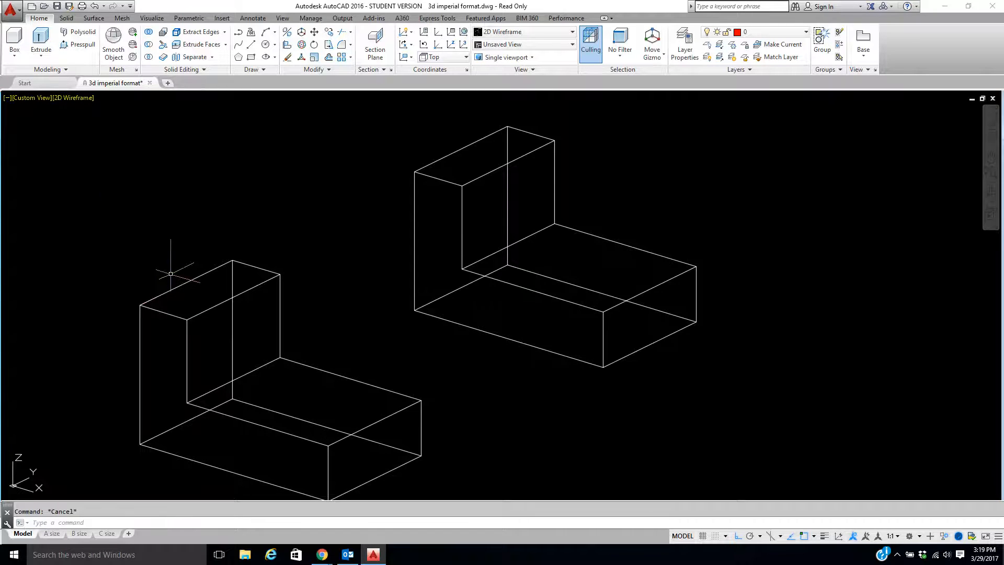
Step: Create a box from the 0.25 line's end, 0.75 long along the upright's top edge, 0.5 wide and 0.25 high downward
{"action": "left_click", "coordinate": [13, 37]}
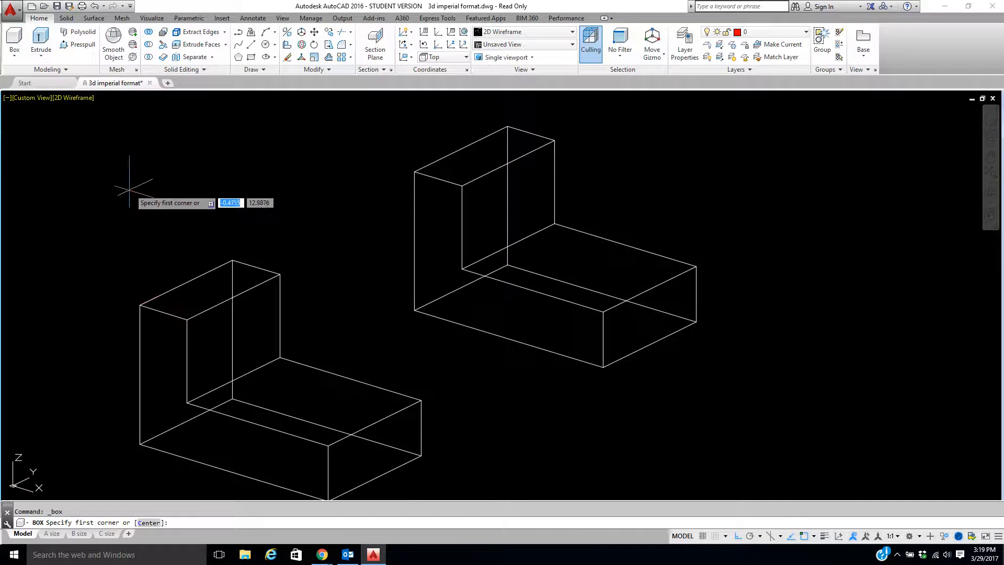
{"action": "left_click", "coordinate": [157, 296]}
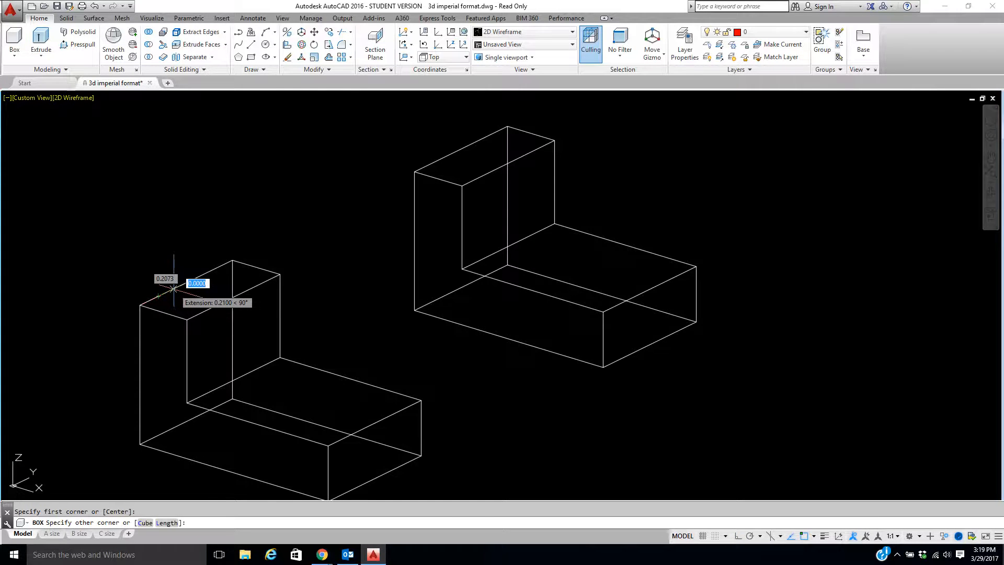
{"action": "type", "text": "l"}
{"action": "key", "text": "Return"}
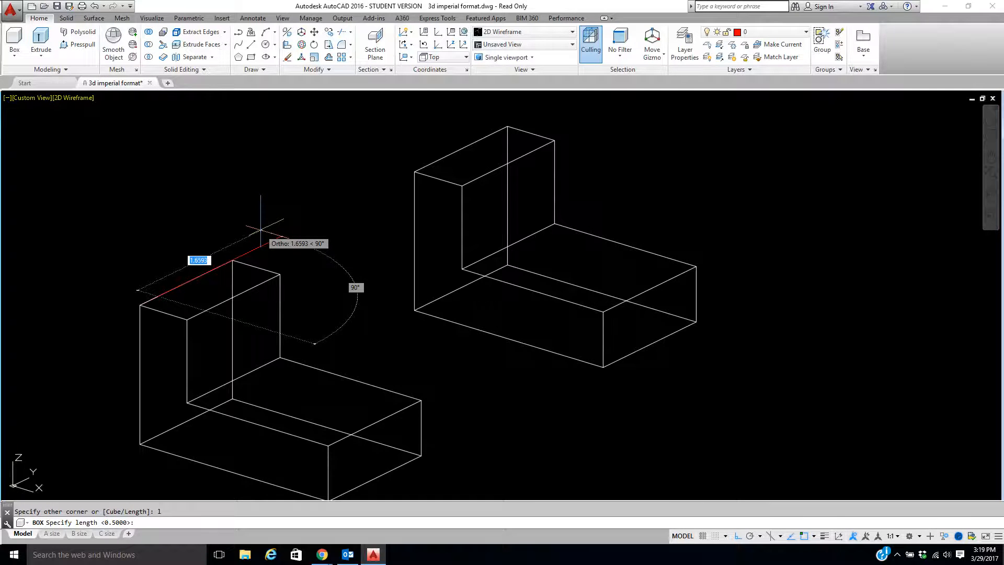
{"action": "type", "text": "."}
{"action": "key", "text": "Return"}
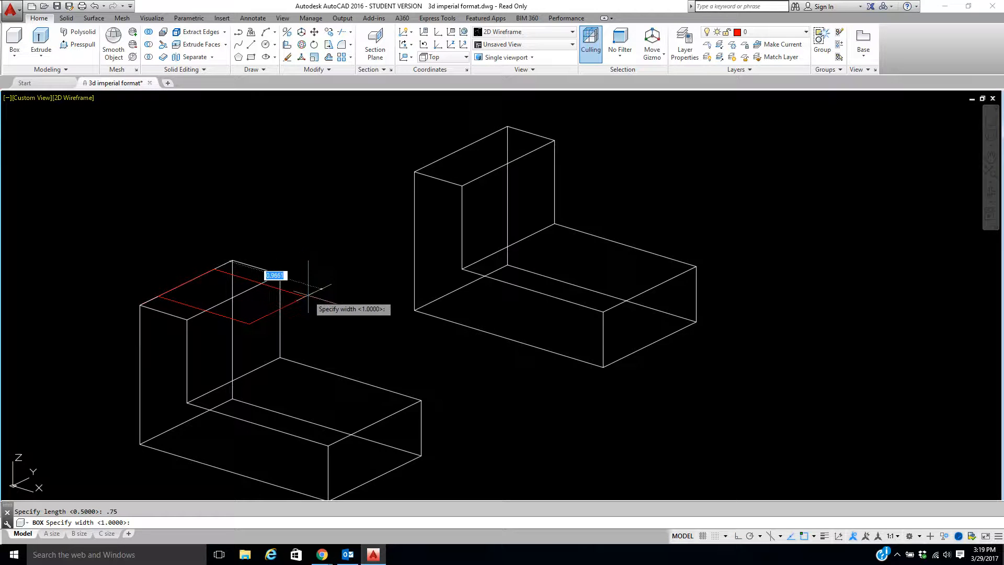
{"action": "type", "text": ".5"}
{"action": "key", "text": "Return"}
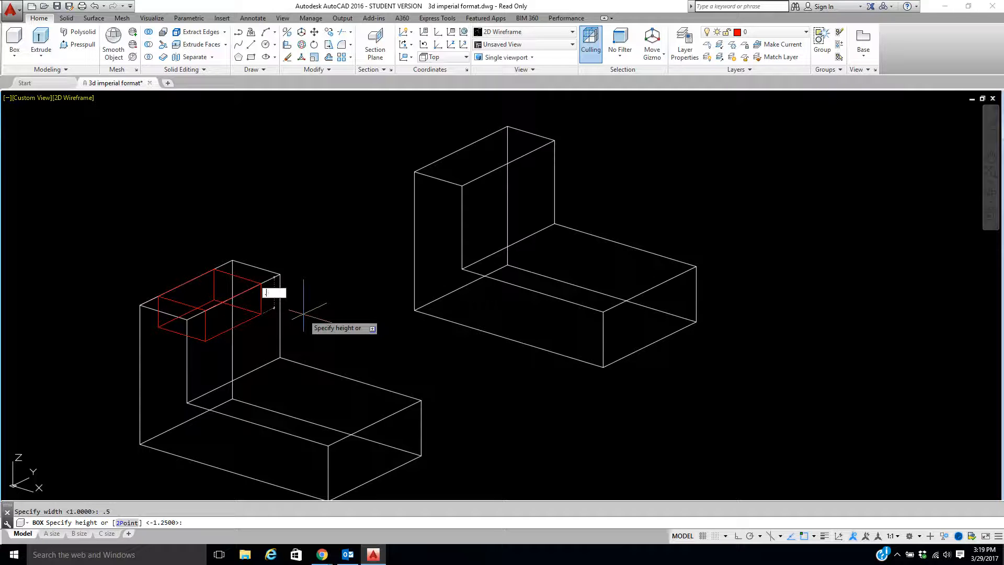
{"action": "key", "text": "Return"}
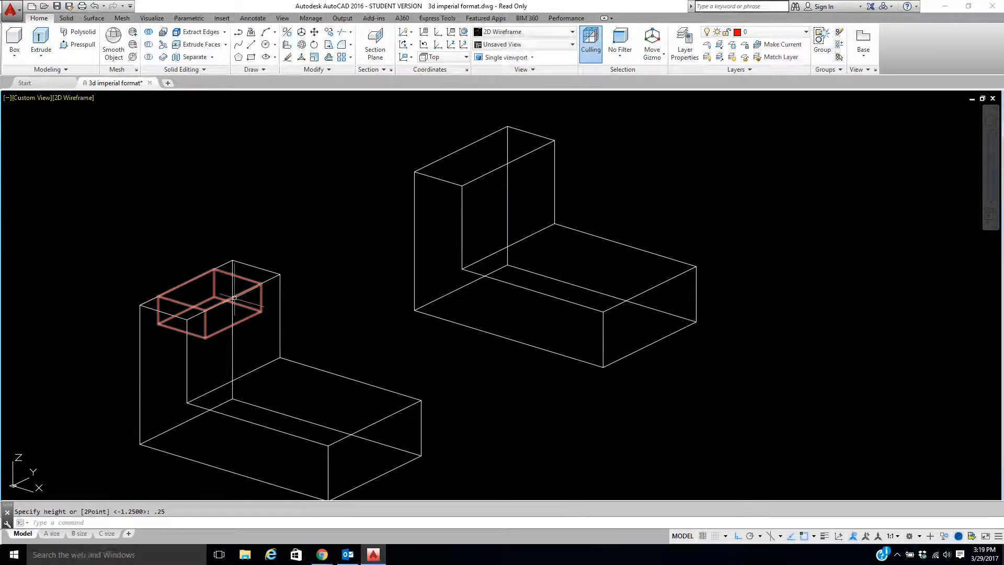
Step: Subtract the box from the first L-shaped solid to cut the notch in its upright
{"action": "left_click", "coordinate": [148, 45]}
{"action": "left_click", "coordinate": [254, 273]}
{"action": "key", "text": "Return"}
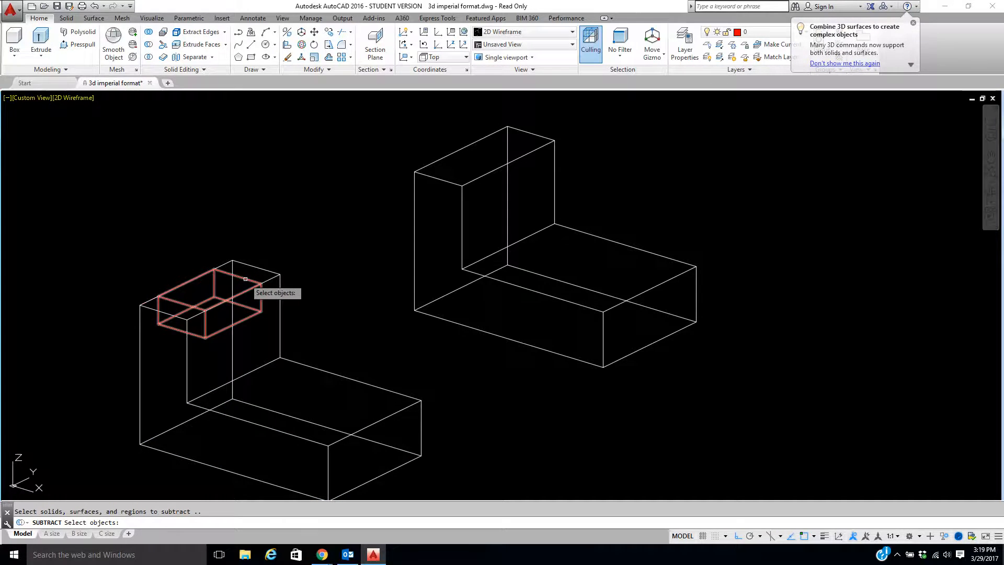
{"action": "left_click", "coordinate": [245, 279]}
{"action": "key", "text": "Return"}
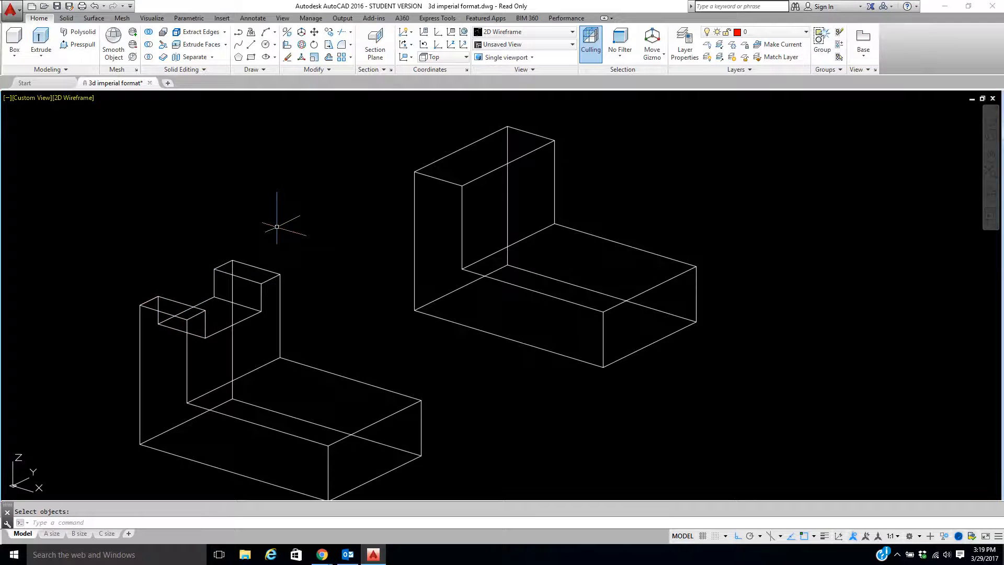
Step: Draw lines on the copied solid's upright top face from its front outer corner, 0.25 along positive Y and 0.5 along positive X
{"action": "middle_click_drag", "start_coordinate": [331, 204], "coordinate": [305, 217]}
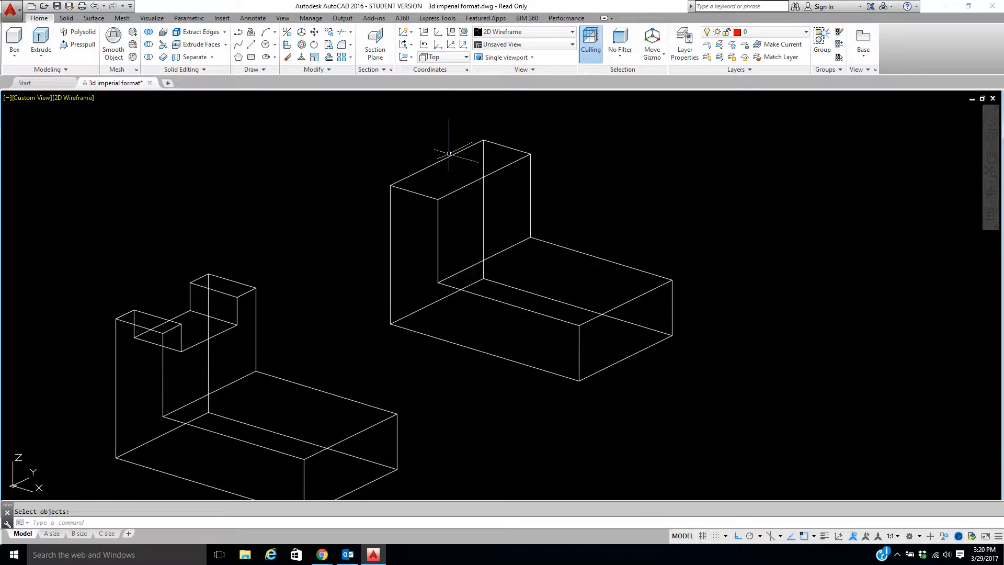
{"action": "left_click", "coordinate": [251, 46]}
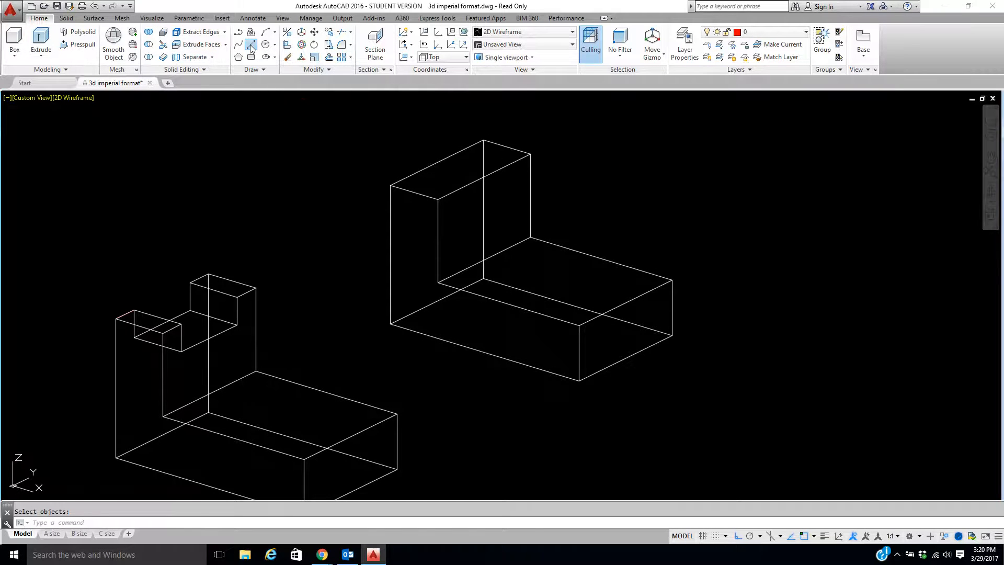
{"action": "left_click", "coordinate": [390, 186]}
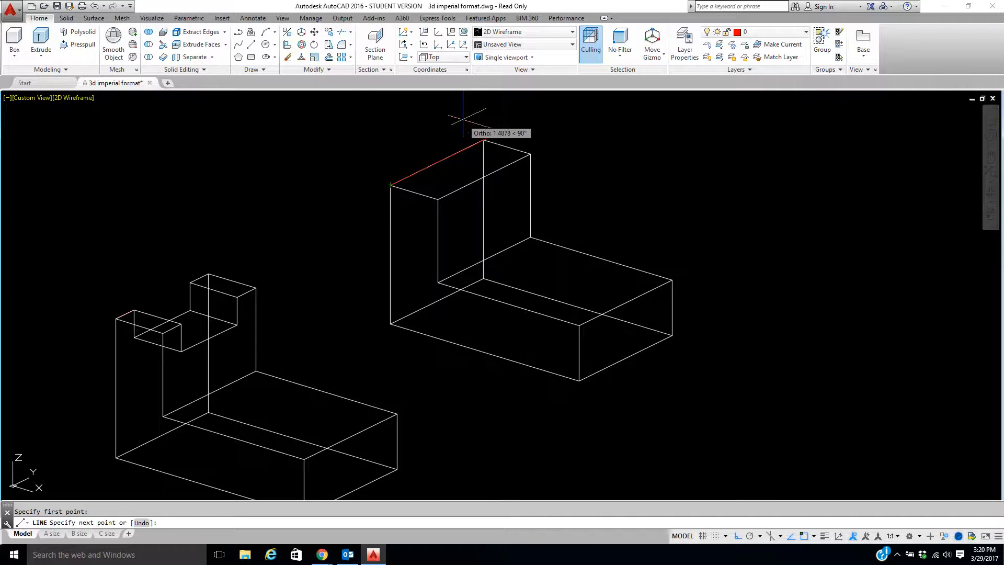
{"action": "type", "text": ".2"}
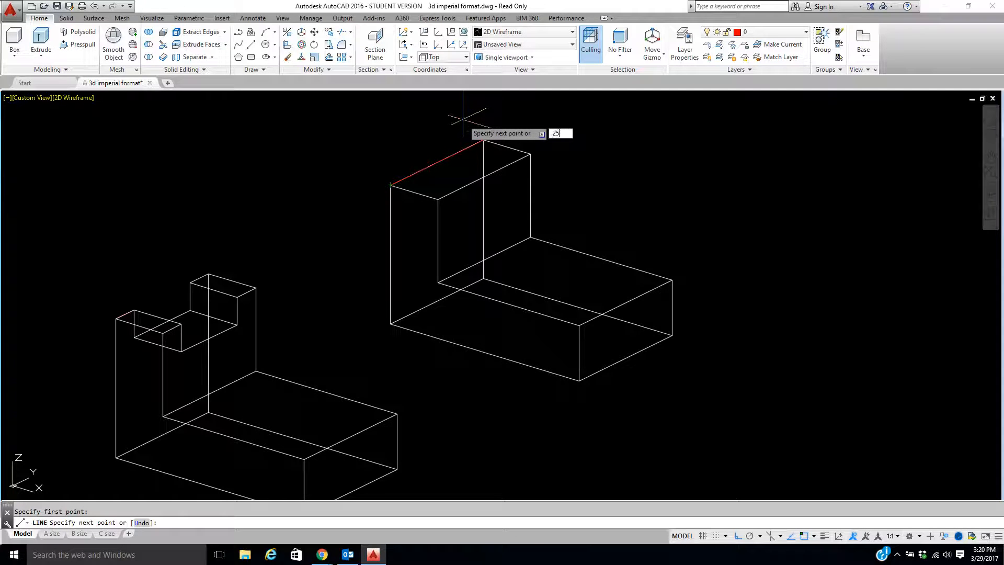
{"action": "type", "text": "5"}
{"action": "key", "text": "Return"}
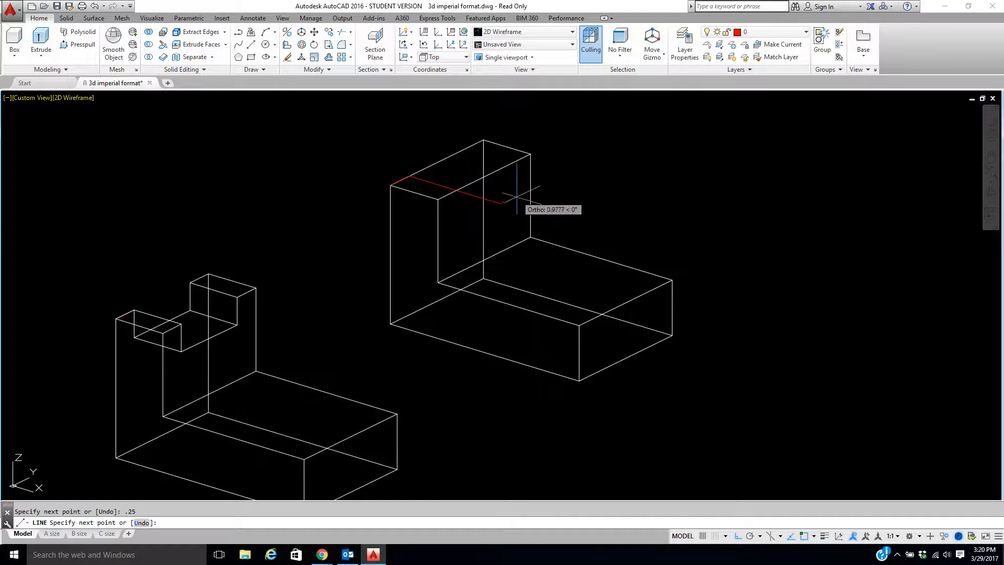
{"action": "type", "text": "."}
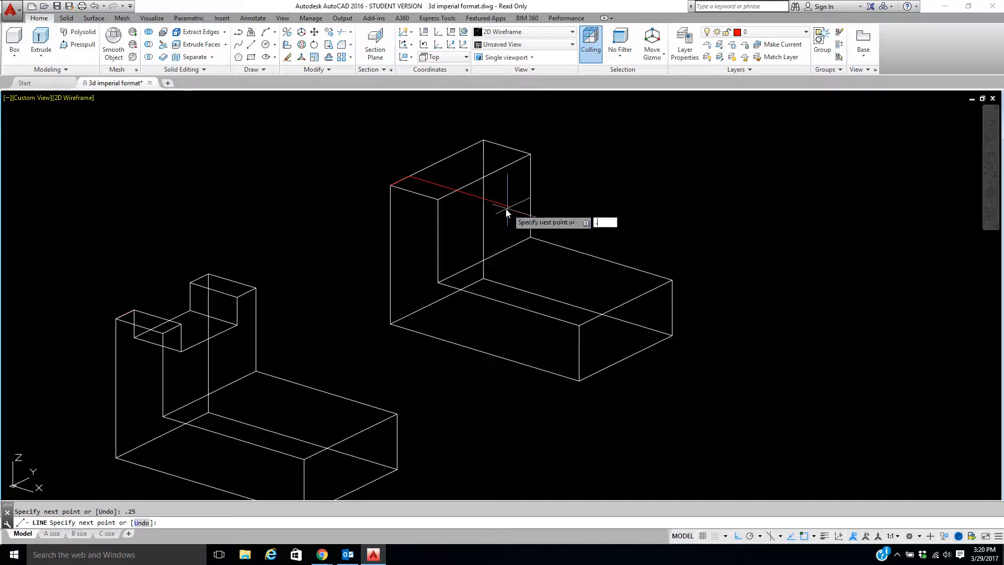
{"action": "type", "text": "5"}
{"action": "key", "text": "Return"}
{"action": "right_click", "coordinate": [507, 208]}
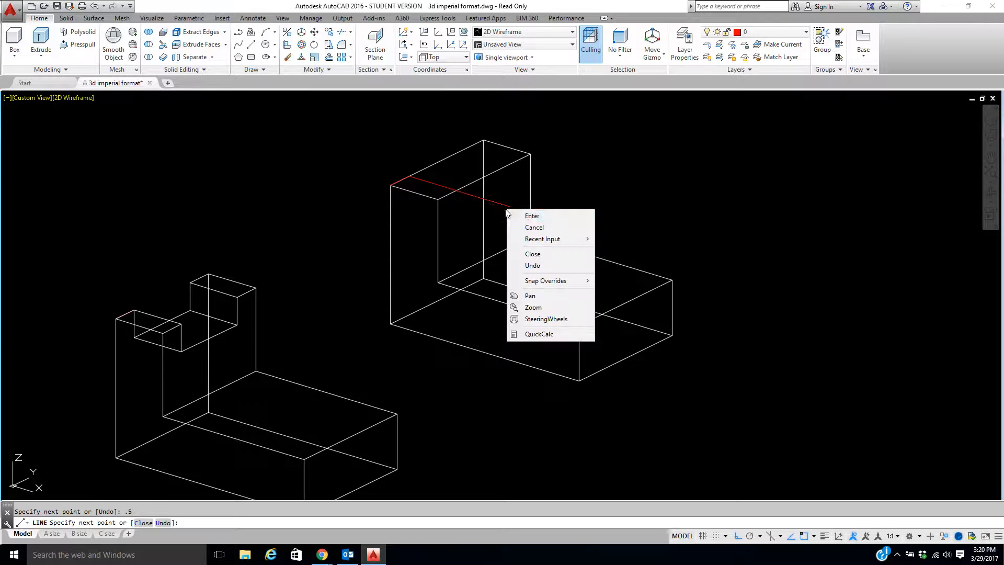
{"action": "left_click", "coordinate": [523, 214]}
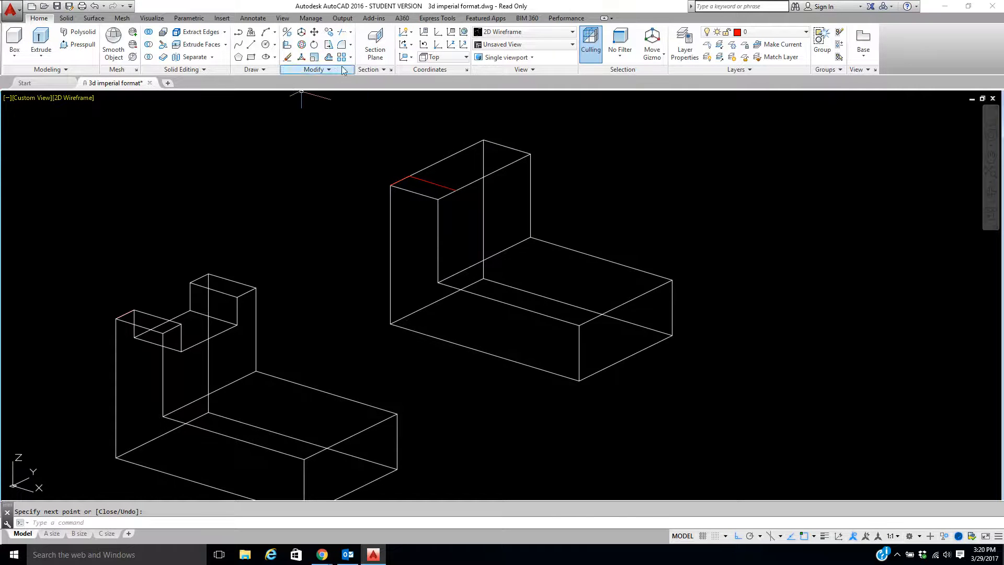
Step: Offset the 0.5 line on the copied solid's top face by 0.75 toward the back of the upright
{"action": "left_click", "coordinate": [328, 57]}
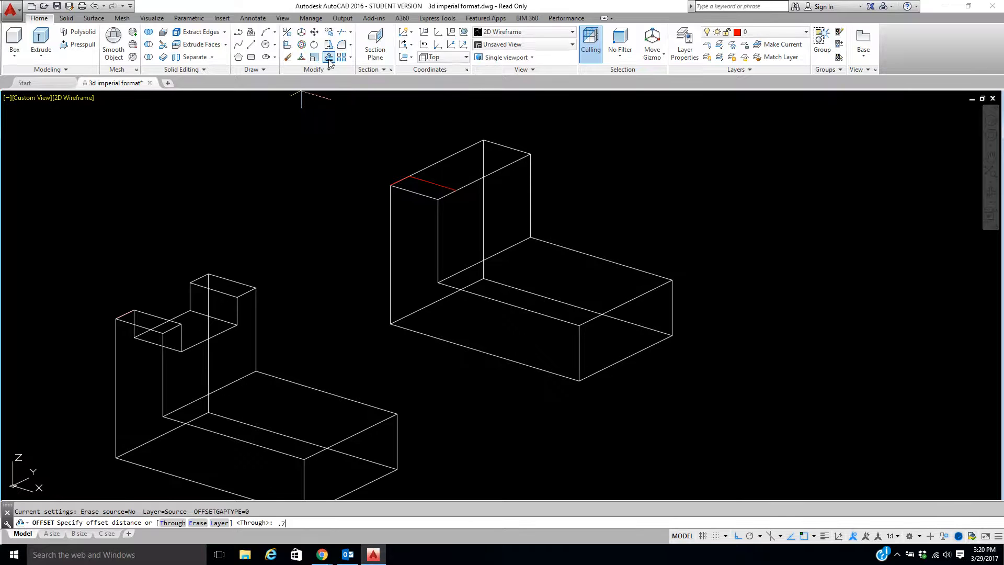
{"action": "type", "text": ".75"}
{"action": "key", "text": "Return"}
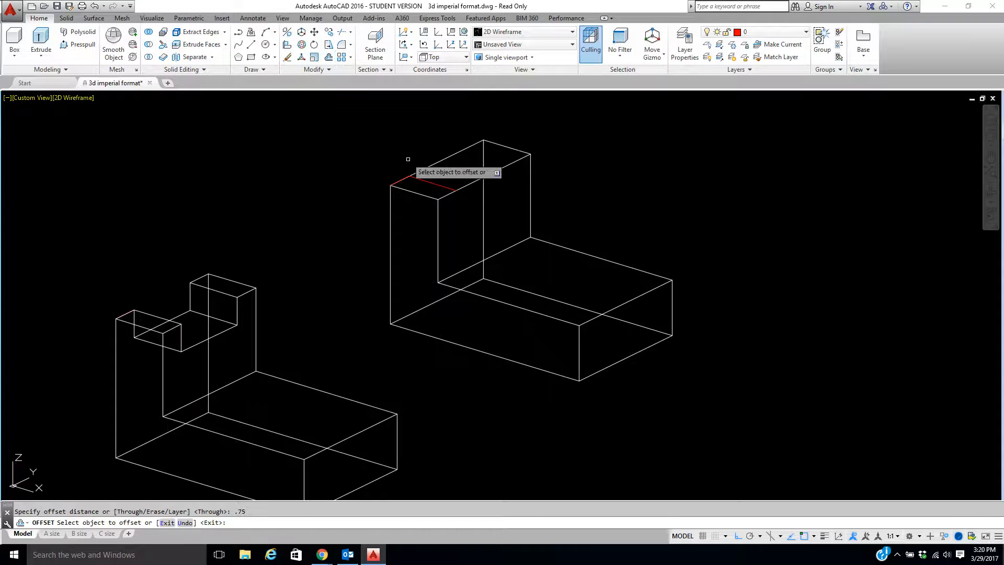
{"action": "left_click", "coordinate": [431, 182]}
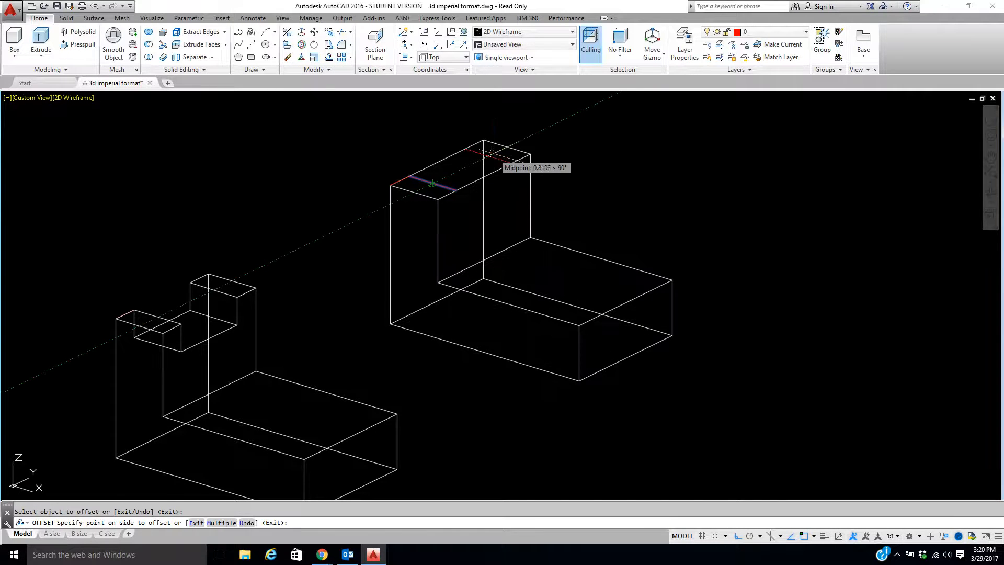
{"action": "left_click", "coordinate": [559, 131]}
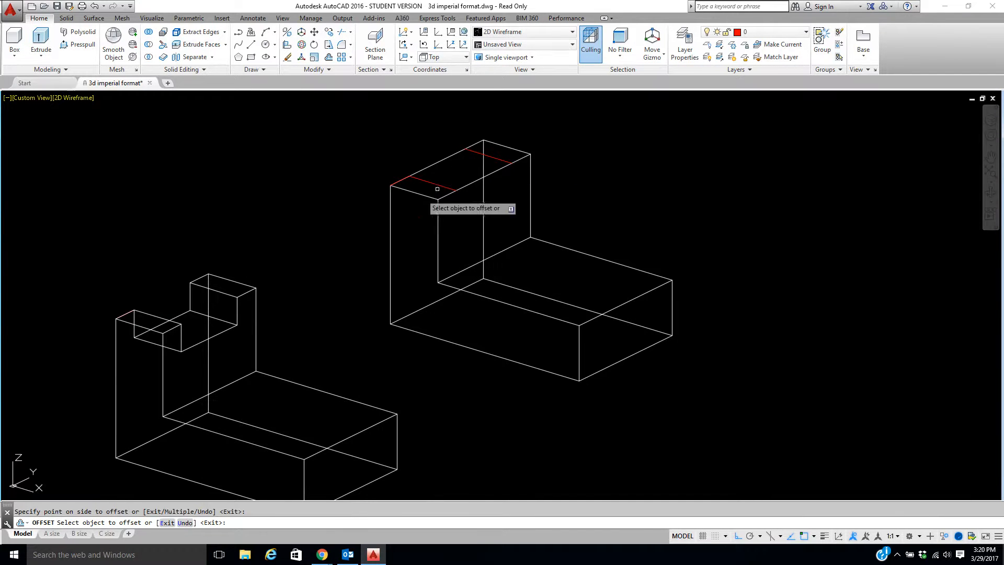
Step: Create a box 0.25 deep downward between opposite ends of the two parallel lines on the copied upright, and erase it
{"action": "left_click", "coordinate": [16, 37]}
{"action": "left_click", "coordinate": [409, 176]}
{"action": "left_click", "coordinate": [510, 165]}
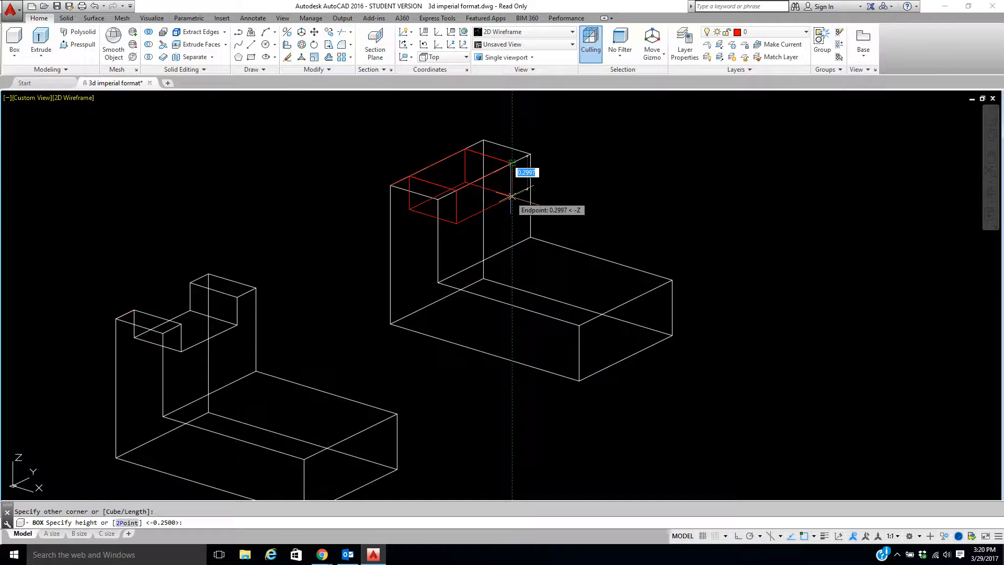
{"action": "type", "text": ".25"}
{"action": "key", "text": "Return"}
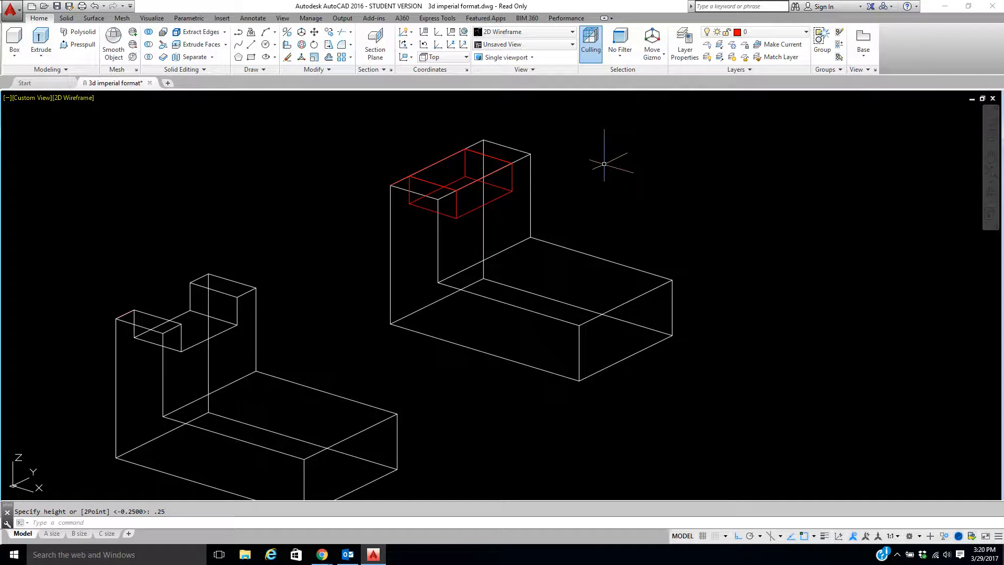
{"action": "left_click", "coordinate": [509, 193]}
{"action": "key", "text": "Delete"}
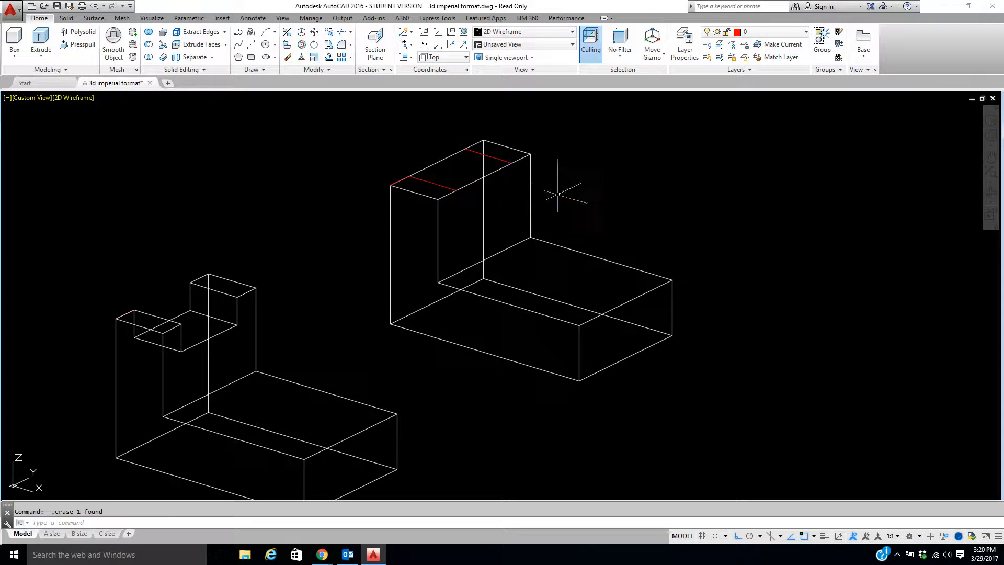
Step: Draw a rectangle on the copied upright's top face between opposite ends of the two parallel lines
{"action": "left_click", "coordinate": [251, 57]}
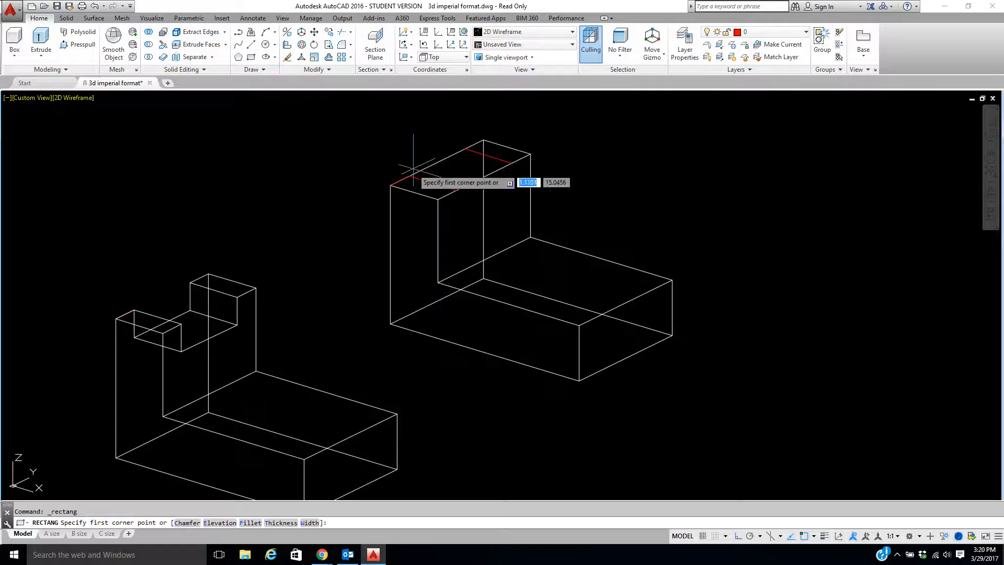
{"action": "left_click", "coordinate": [409, 176]}
{"action": "left_click", "coordinate": [498, 163]}
Step: Extrude the rectangle on the copied upright 0.25 downward into the solid
{"action": "left_click", "coordinate": [41, 42]}
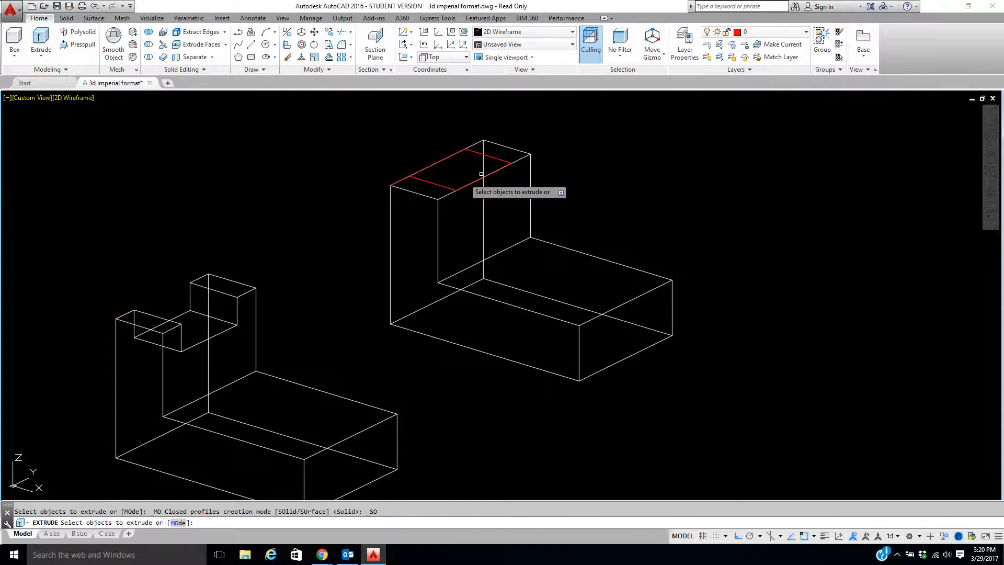
{"action": "left_click", "coordinate": [484, 176]}
{"action": "right_click", "coordinate": [484, 177]}
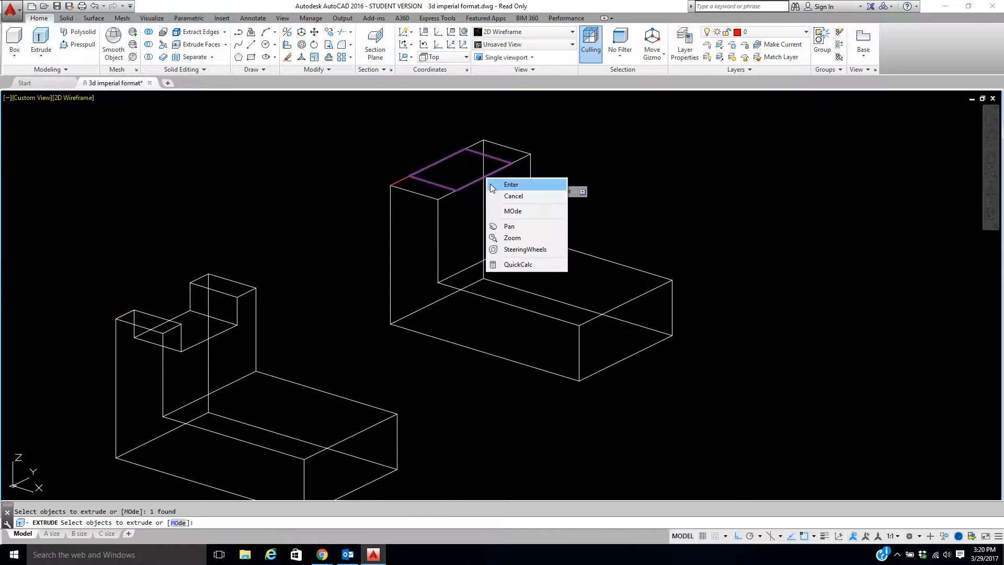
{"action": "left_click", "coordinate": [492, 184]}
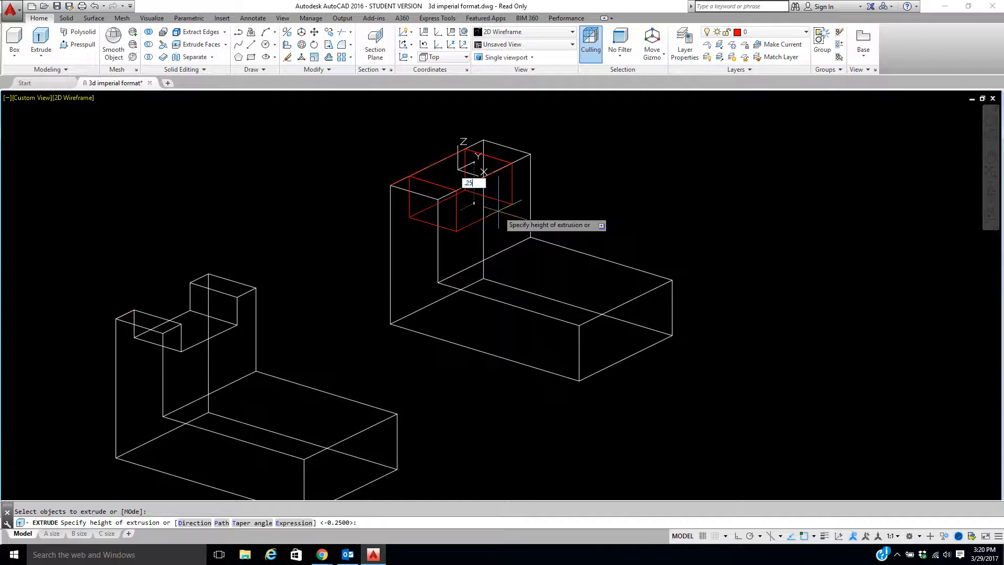
{"action": "type", "text": ".25"}
{"action": "key", "text": "Return"}
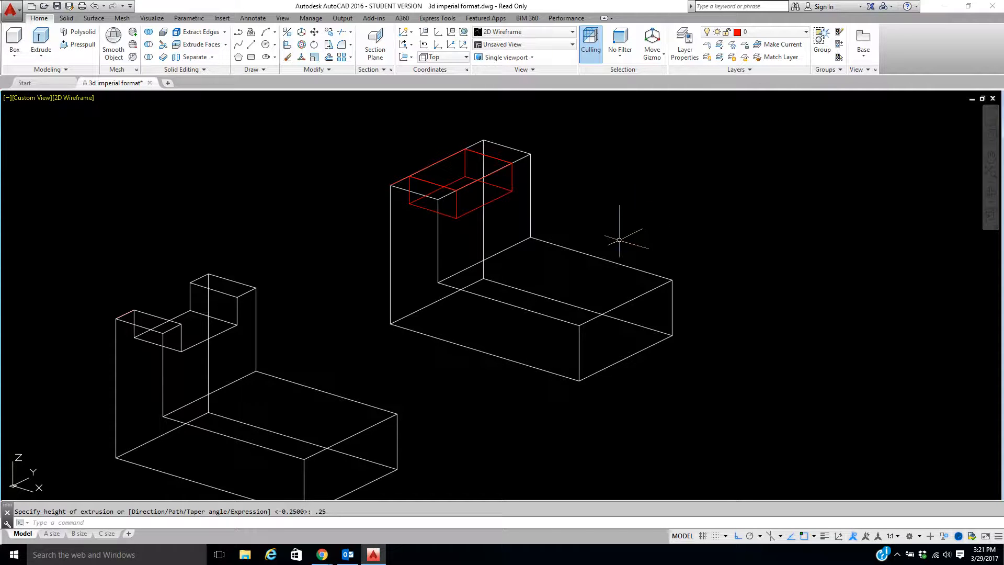
Step: Draw a 0.375 line along positive Y from the front outer top corner of the notched solid's base
{"action": "mouse_move", "coordinate": [339, 382]}
{"action": "middle_mouse_down"}
{"action": "mouse_move", "coordinate": [386, 372]}
{"action": "mouse_move", "coordinate": [421, 296]}
{"action": "middle_mouse_up"}
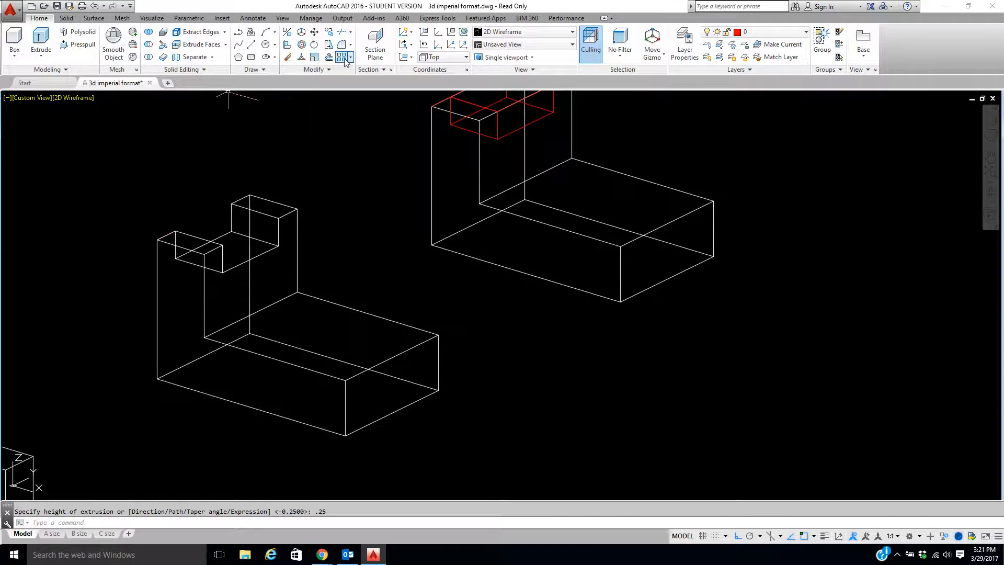
{"action": "left_click", "coordinate": [239, 34]}
{"action": "left_click", "coordinate": [345, 380]}
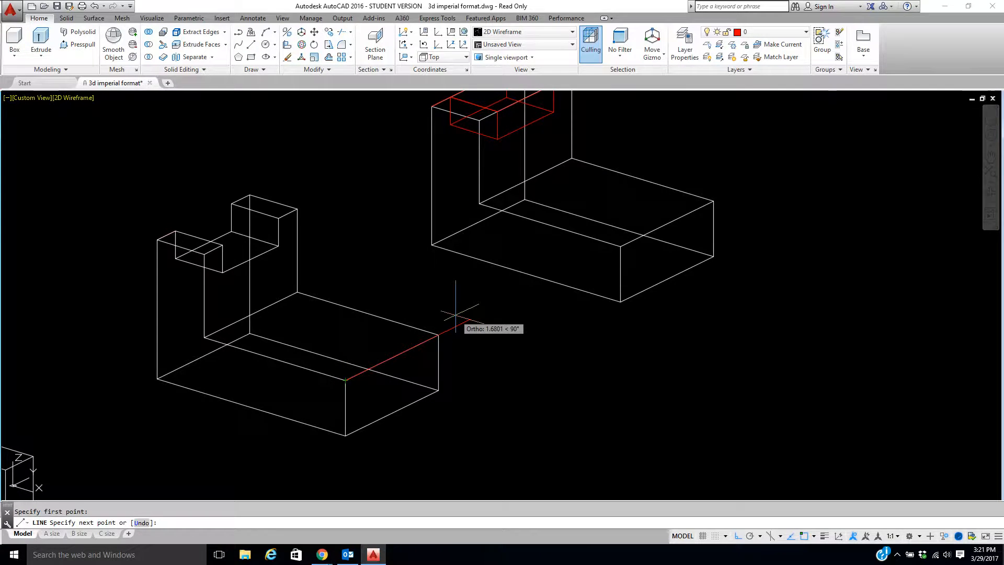
{"action": "type", "text": ".375"}
{"action": "key", "text": "Return"}
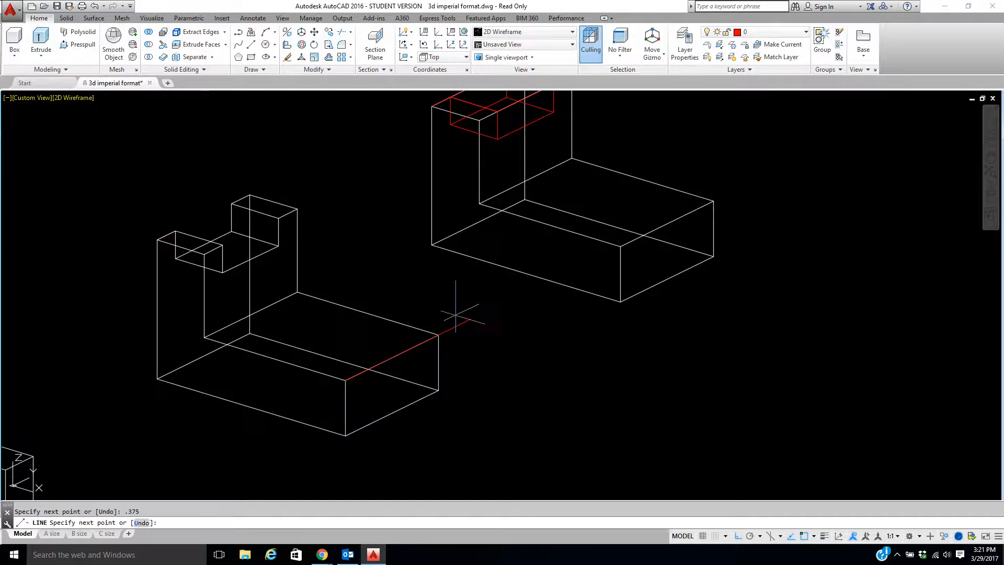
{"action": "right_click", "coordinate": [406, 382]}
{"action": "left_click", "coordinate": [421, 392]}
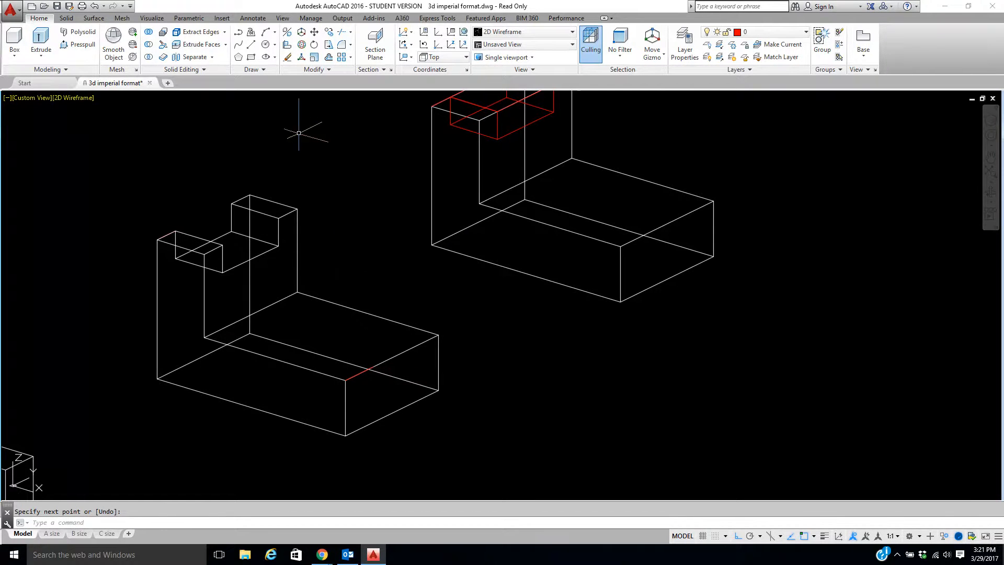
{"action": "left_click", "coordinate": [14, 40]}
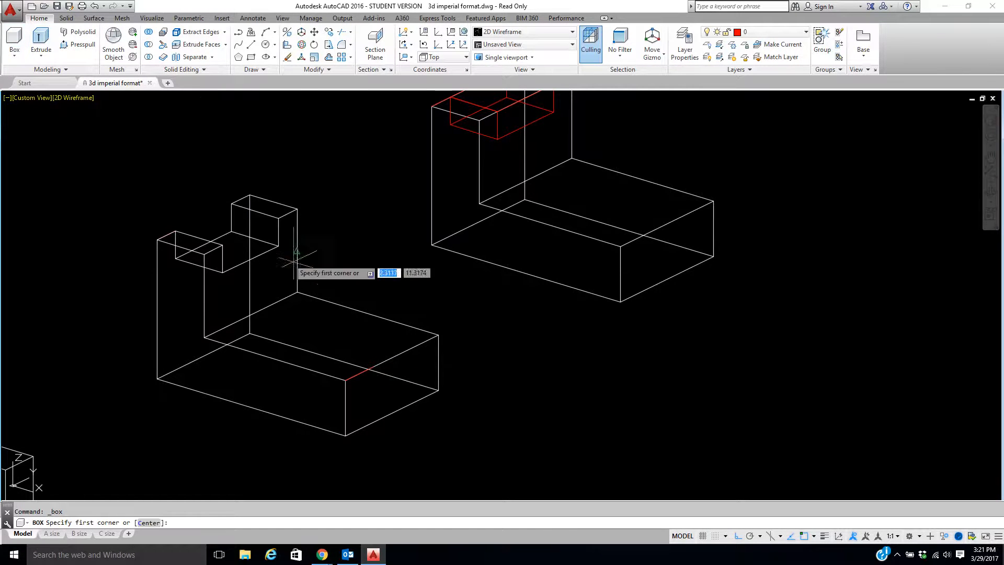
{"action": "left_click", "coordinate": [358, 360]}
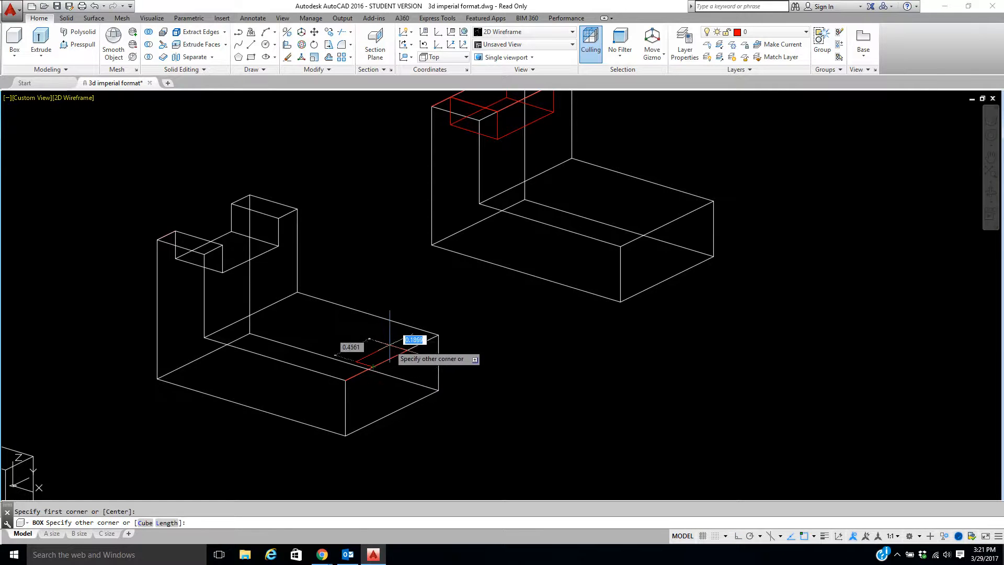
{"action": "type", "text": "@"}
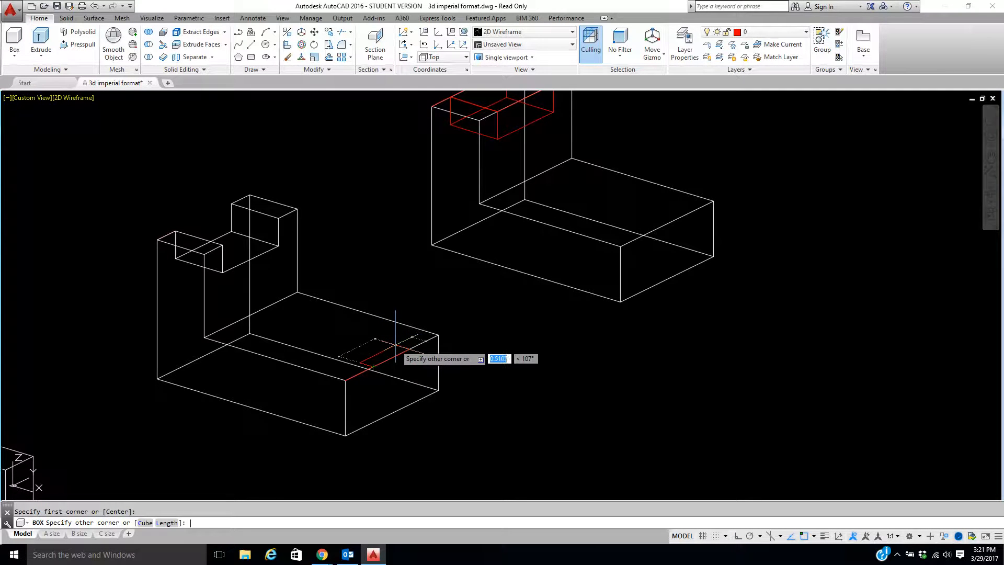
{"action": "key", "text": "Return"}
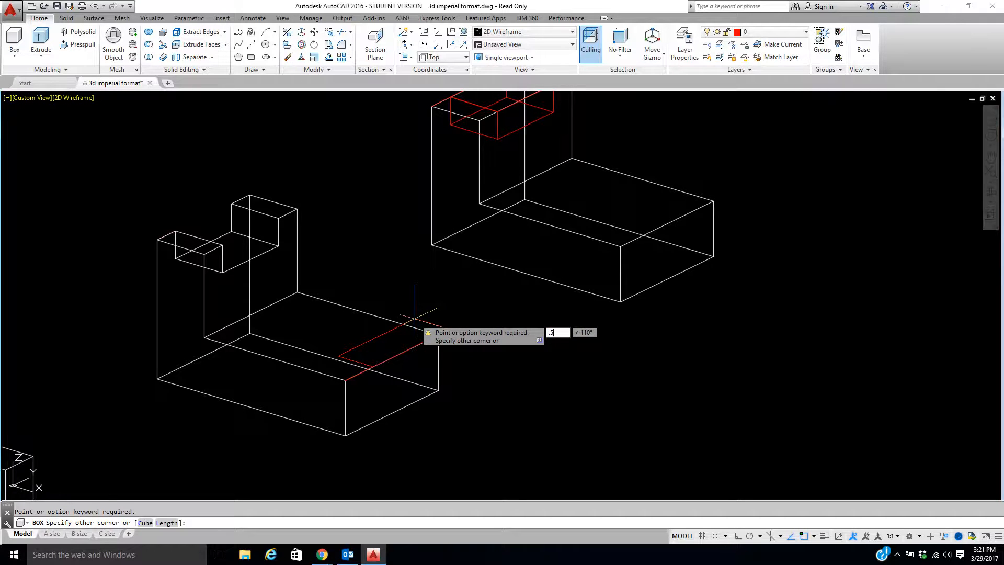
{"action": "type", "text": ".5"}
{"action": "key", "text": "Return"}
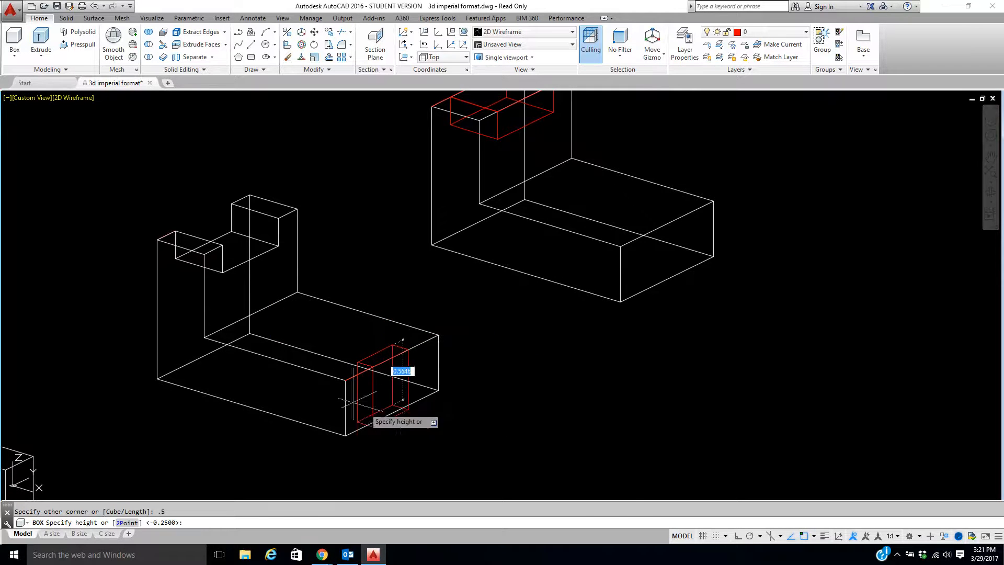
{"action": "scroll", "coordinate": [338, 324], "scroll_direction": "up", "scroll_amount": 2}
{"action": "key", "text": "Escape"}
Step: Create a box from the 0.375 line's end, 1 long toward the upright, 0.5 wide and 5 high downward
{"action": "left_click", "coordinate": [14, 42]}
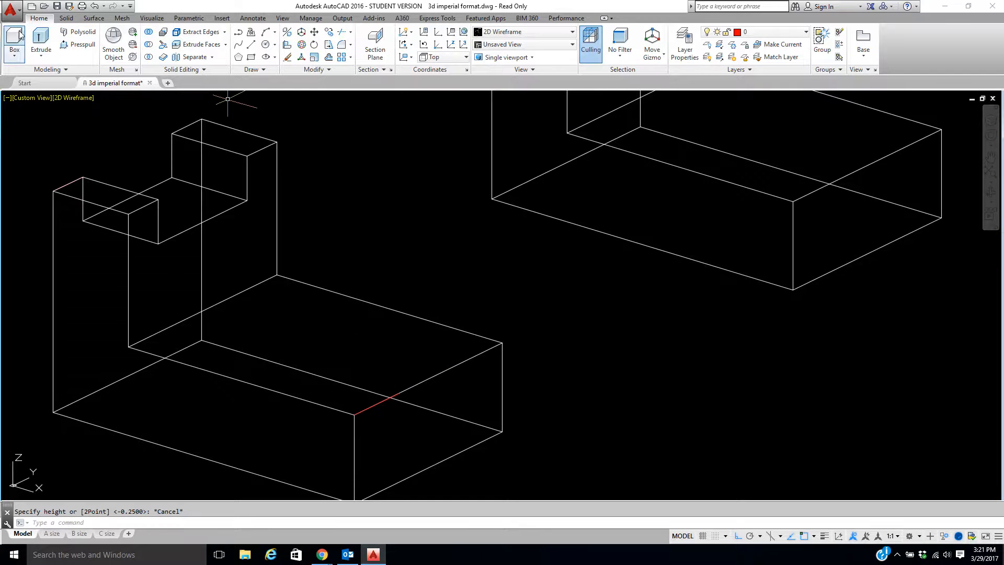
{"action": "left_click", "coordinate": [398, 393]}
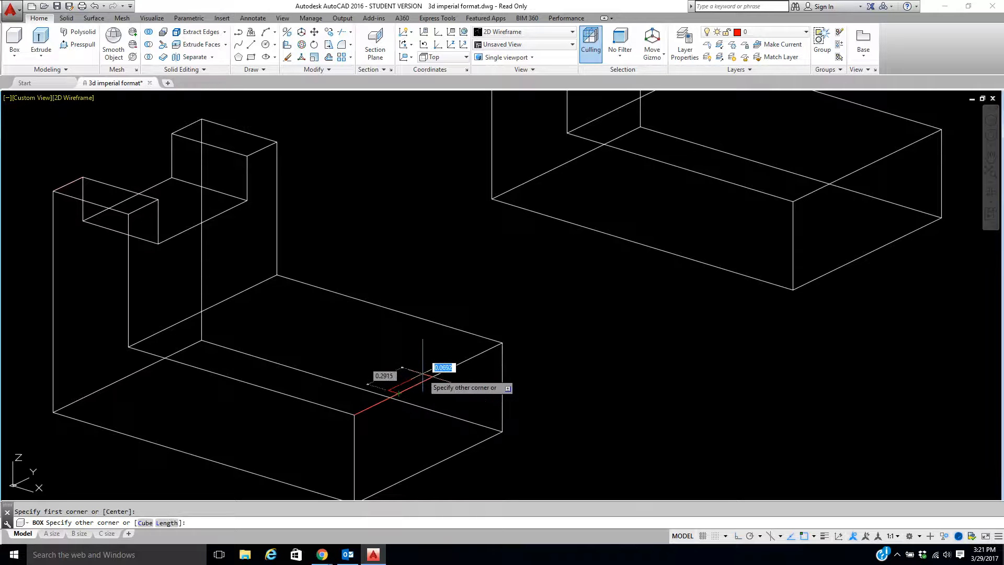
{"action": "type", "text": "l"}
{"action": "key", "text": "Return"}
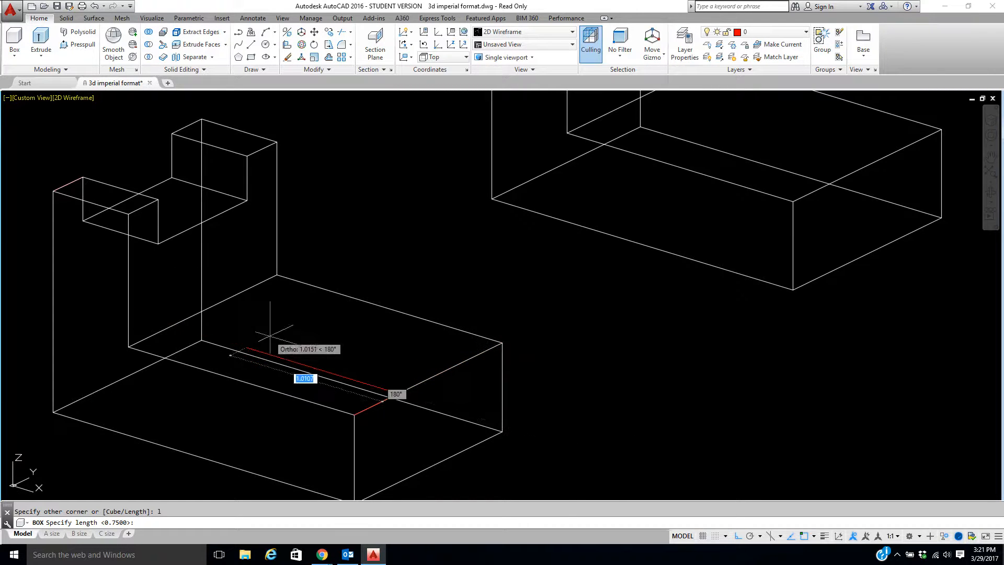
{"action": "type", "text": "1"}
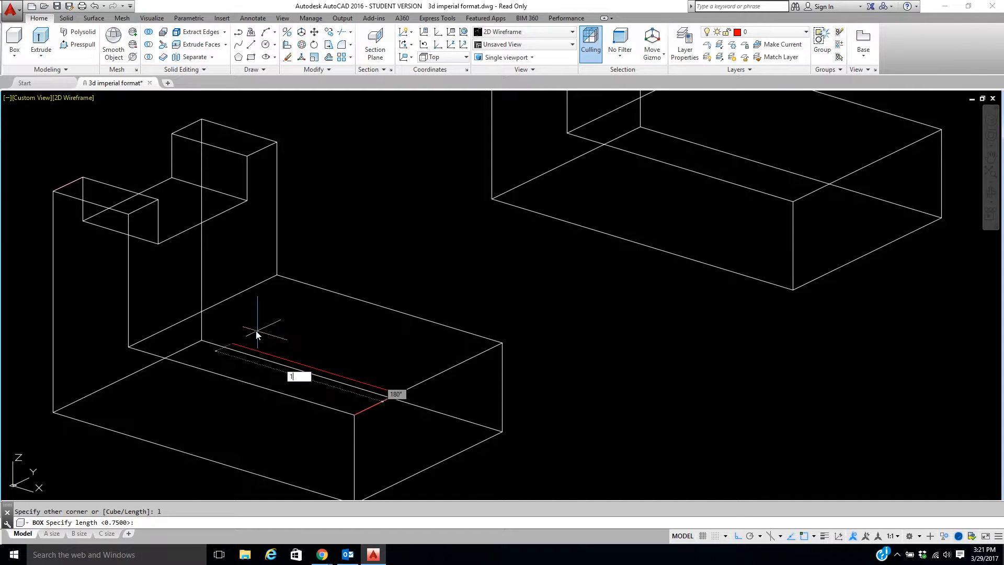
{"action": "key", "text": "Return"}
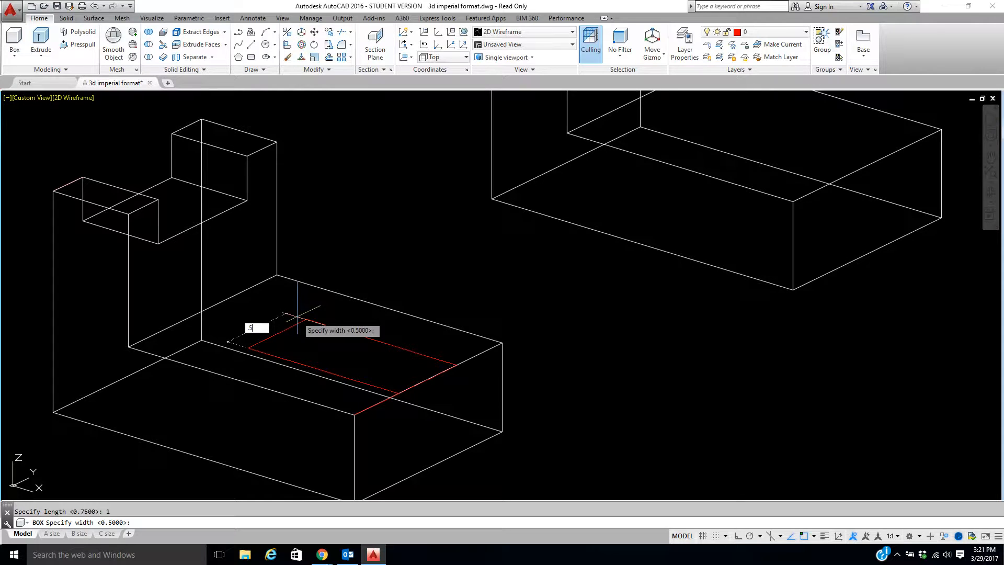
{"action": "key", "text": "Return"}
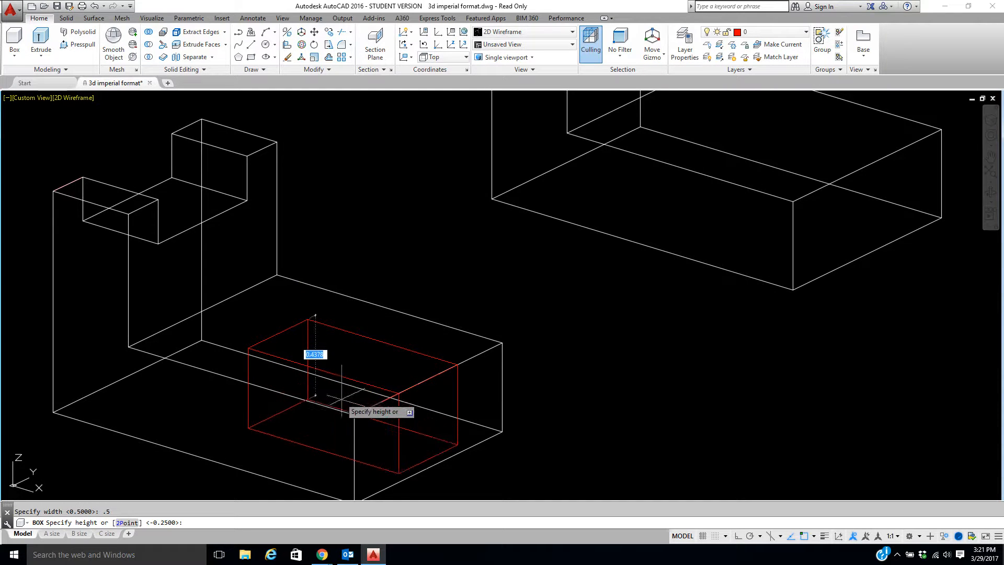
{"action": "middle_click_drag", "start_coordinate": [354, 415], "coordinate": [358, 324]}
{"action": "scroll", "coordinate": [358, 323], "scroll_direction": "up", "scroll_amount": 1}
{"action": "scroll", "coordinate": [358, 324], "scroll_direction": "down", "scroll_amount": 2}
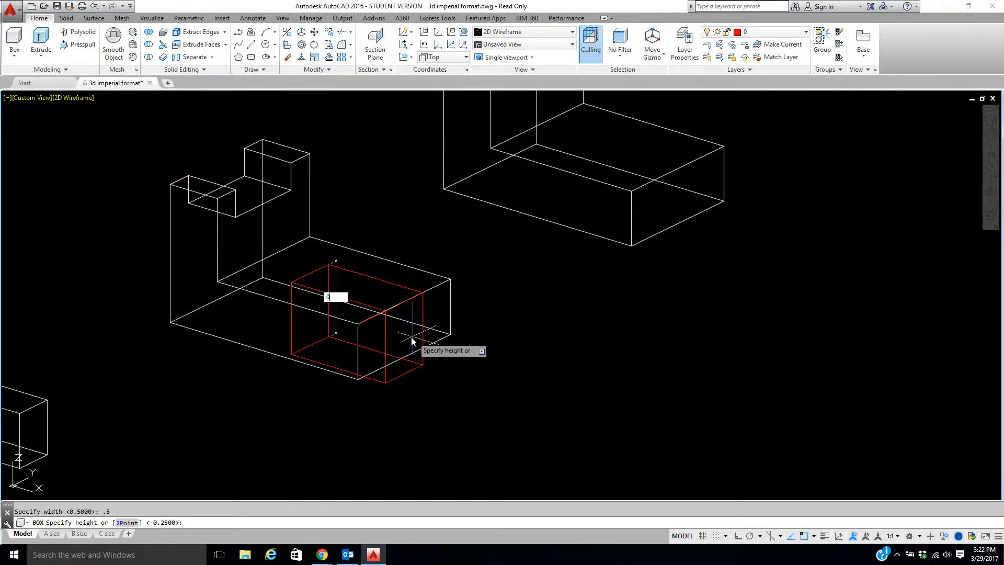
{"action": "key", "text": "Return"}
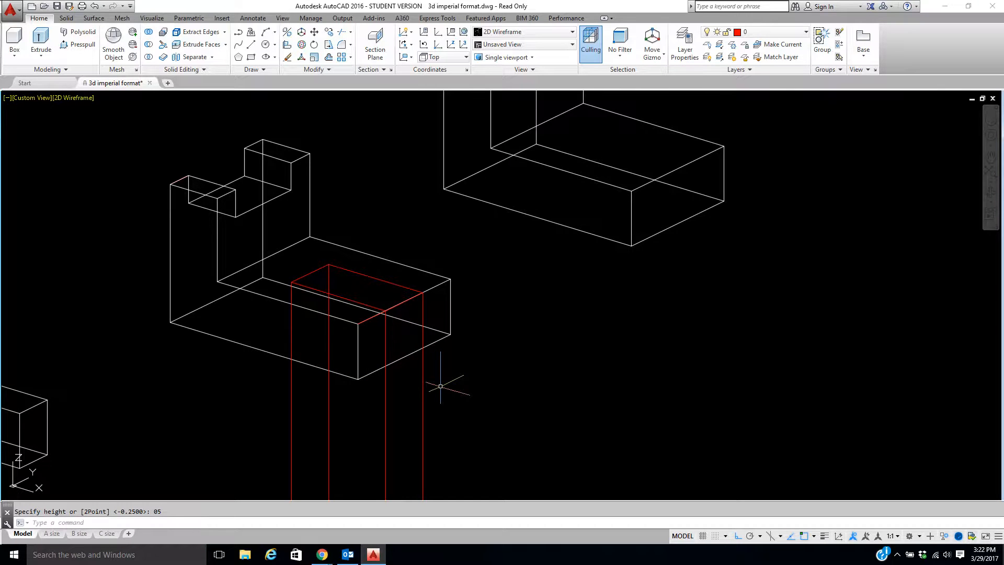
Step: Undo the 5-high box on the notched solid's base
{"action": "scroll", "coordinate": [441, 386], "scroll_direction": "down", "scroll_amount": 2}
{"action": "scroll", "coordinate": [447, 388], "scroll_direction": "up", "scroll_amount": 2}
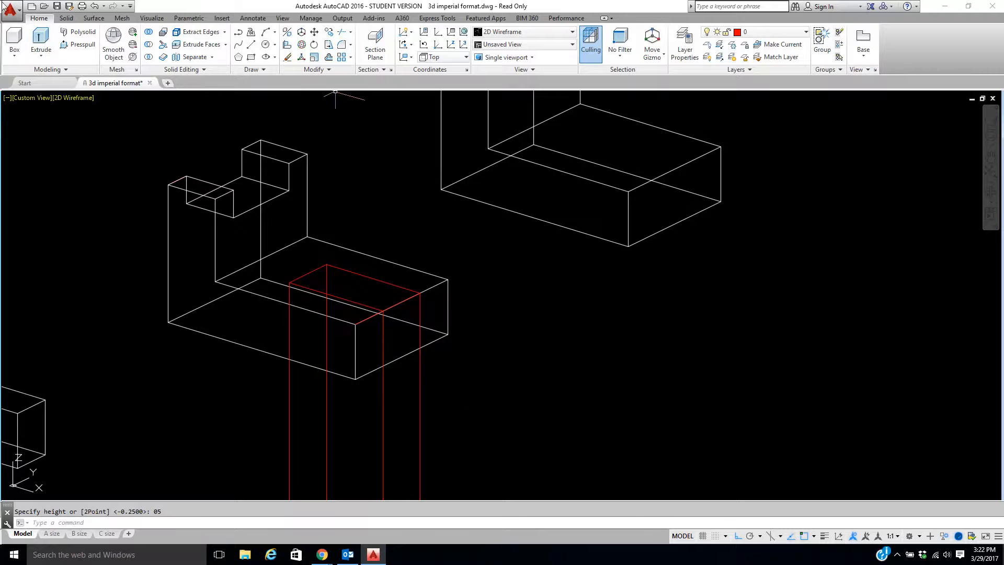
{"action": "left_click", "coordinate": [96, 6]}
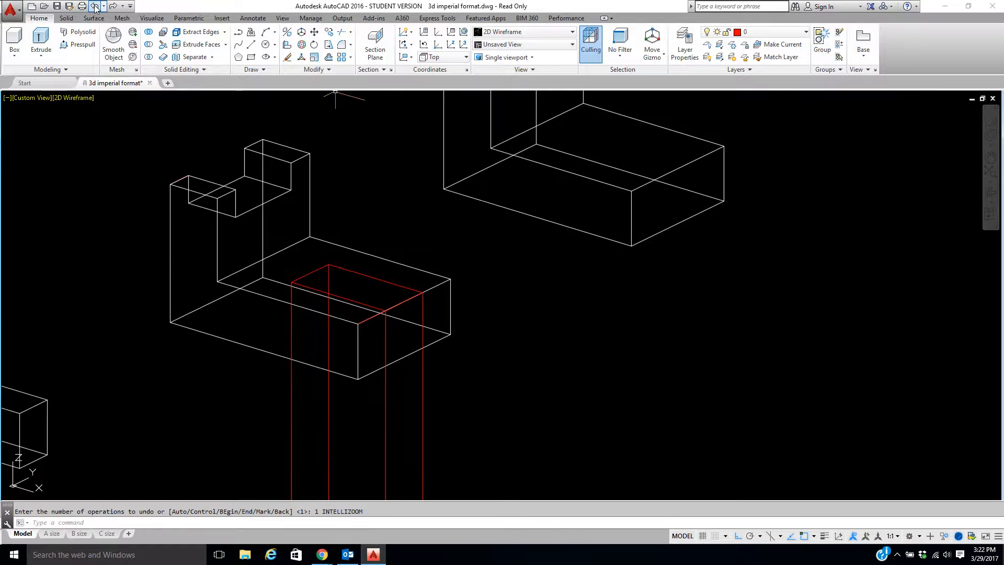
{"action": "left_click", "coordinate": [94, 6]}
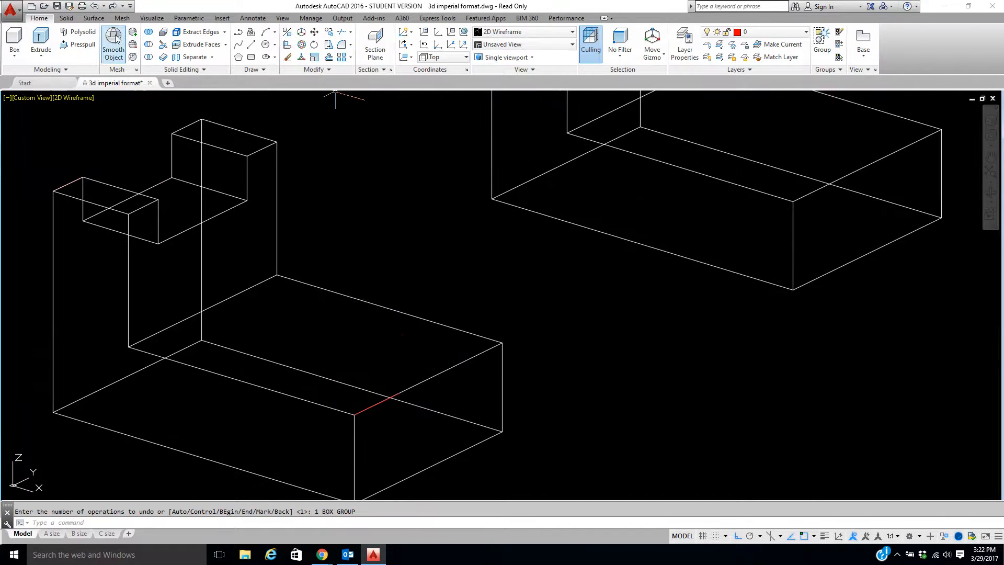
Step: Create a box from the 0.375 line's end on the notched solid's base, 1 long toward the upright, 0.5 wide and 0.5 high downward
{"action": "left_click", "coordinate": [14, 42]}
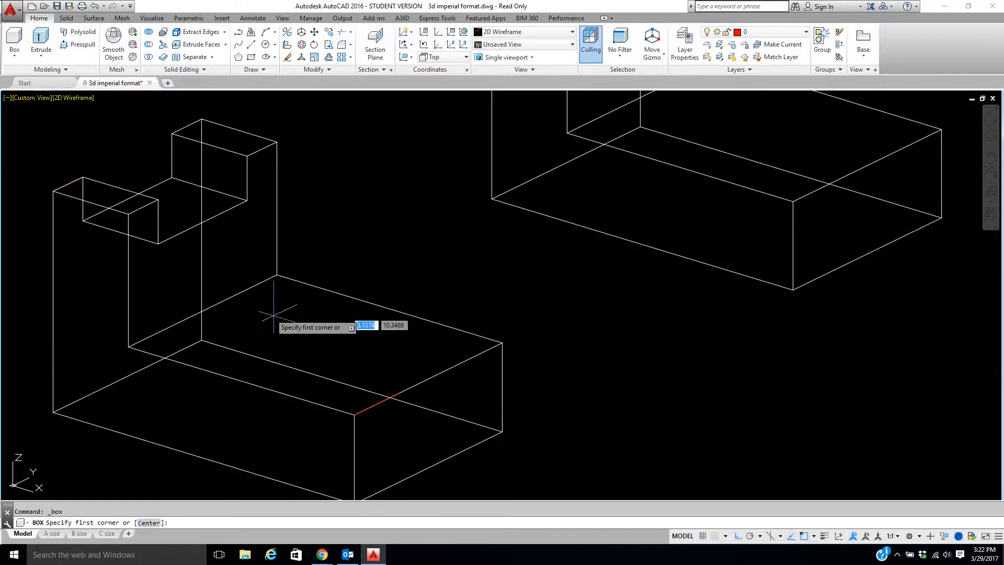
{"action": "left_click", "coordinate": [398, 393]}
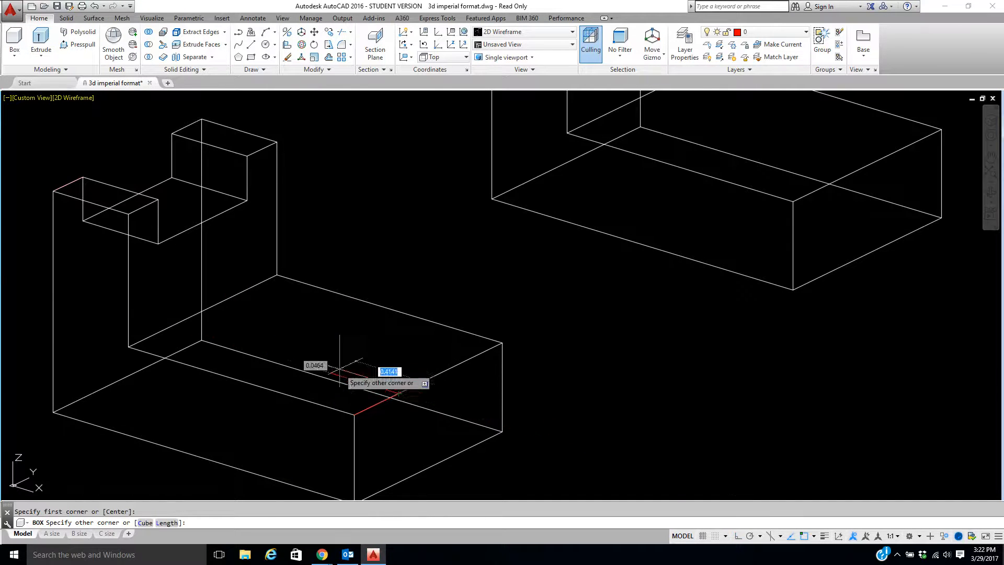
{"action": "type", "text": "l"}
{"action": "key", "text": "Return"}
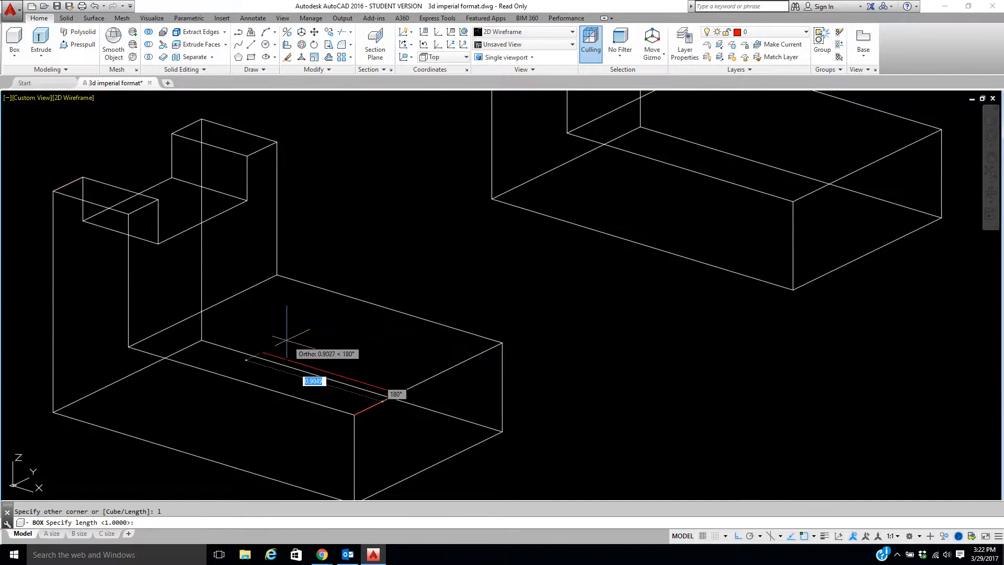
{"action": "type", "text": "1"}
{"action": "key", "text": "Return"}
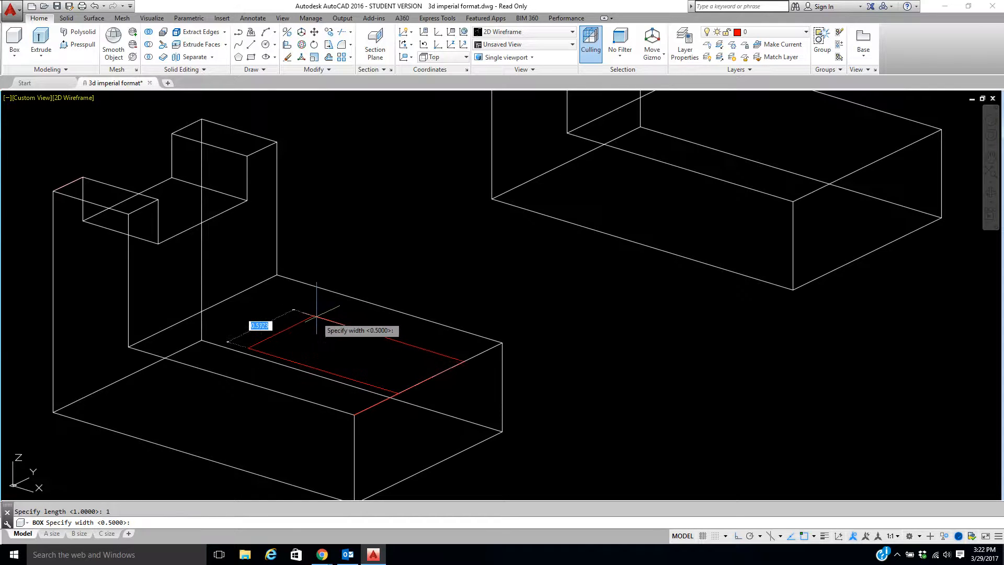
{"action": "key", "text": "Return"}
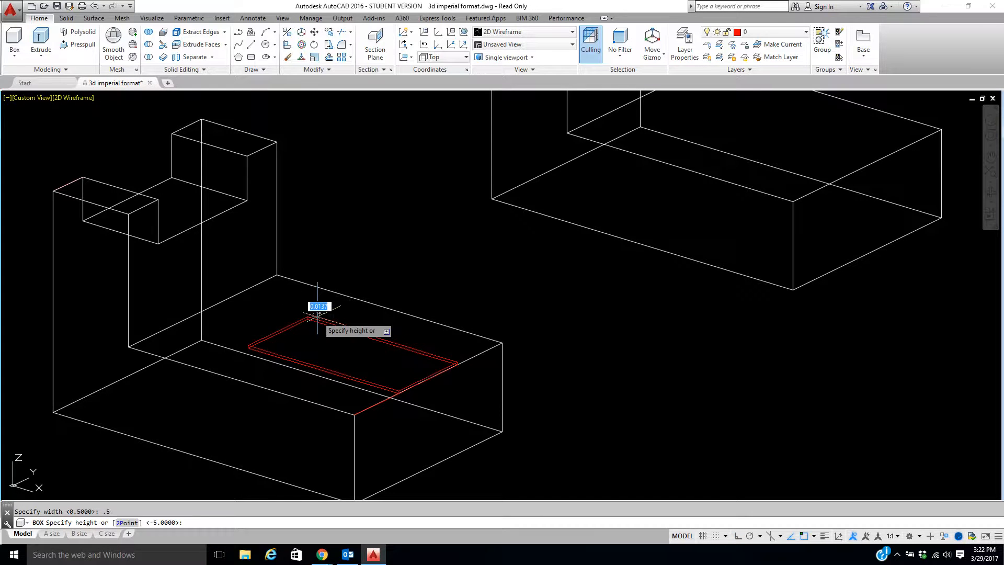
{"action": "scroll", "coordinate": [331, 380], "scroll_direction": "down", "scroll_amount": 2}
{"action": "middle_click_drag", "start_coordinate": [331, 381], "coordinate": [304, 291]}
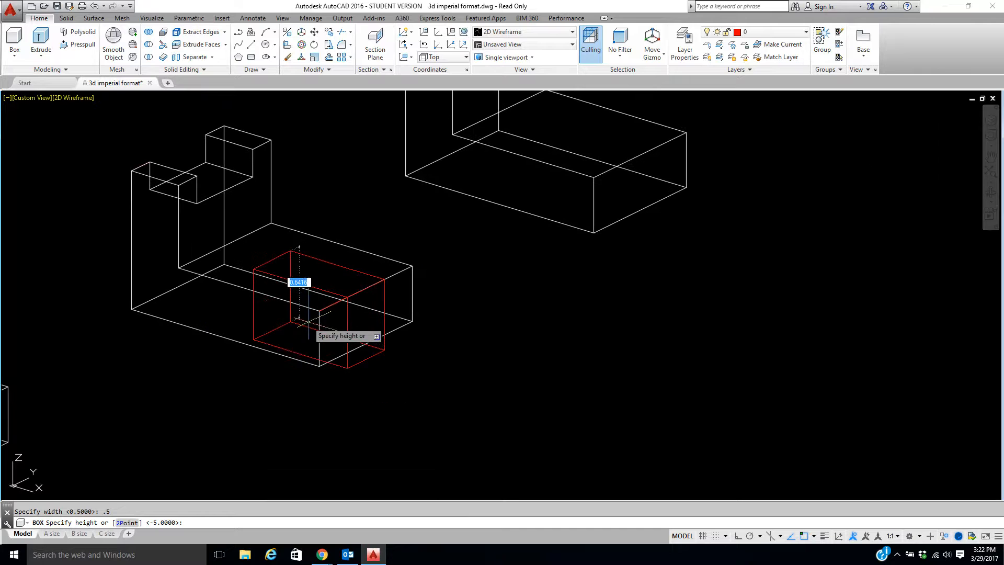
{"action": "type", "text": ".5"}
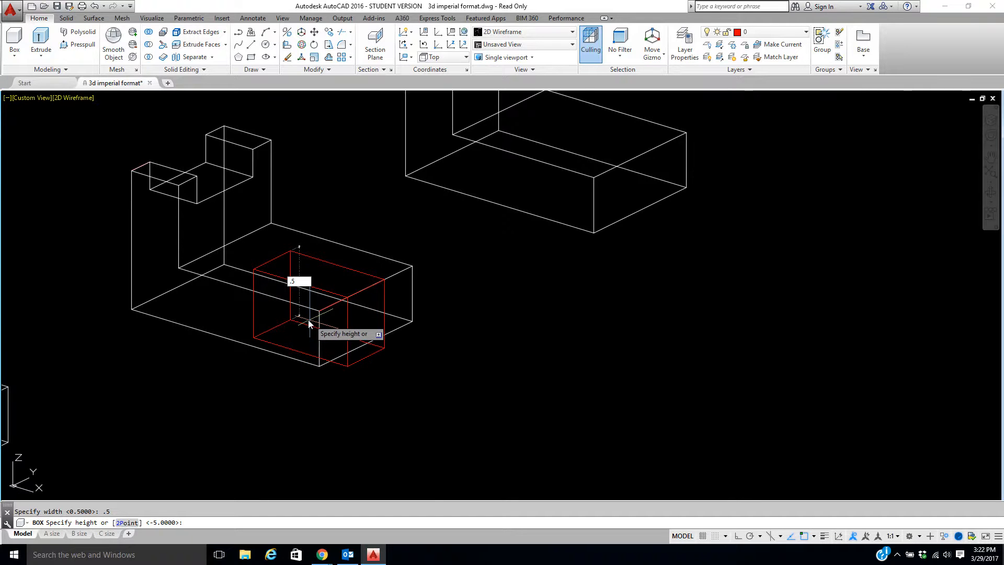
{"action": "key", "text": "Return"}
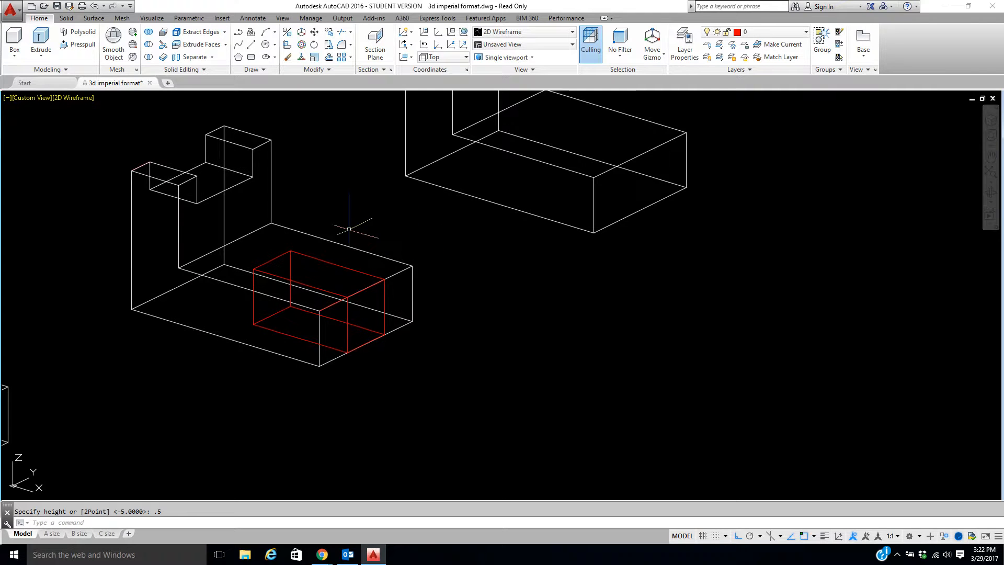
Step: Copy the 0.375 line to the front outer top corner of the neighbouring unnotched solid's base
{"action": "mouse_move", "coordinate": [392, 223]}
{"action": "middle_mouse_down"}
{"action": "mouse_move", "coordinate": [359, 303]}
{"action": "mouse_move", "coordinate": [323, 283]}
{"action": "middle_mouse_up"}
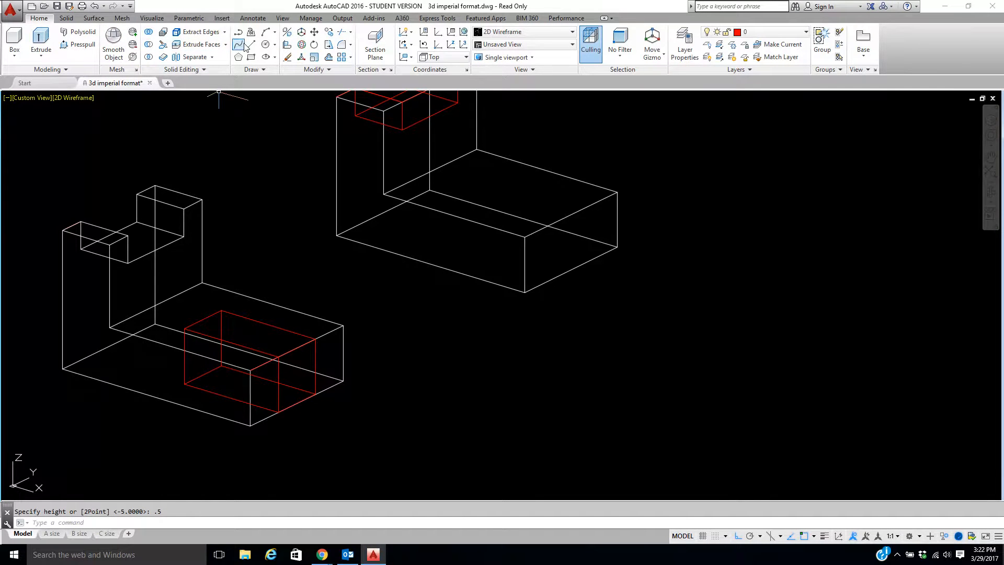
{"action": "left_click", "coordinate": [328, 35]}
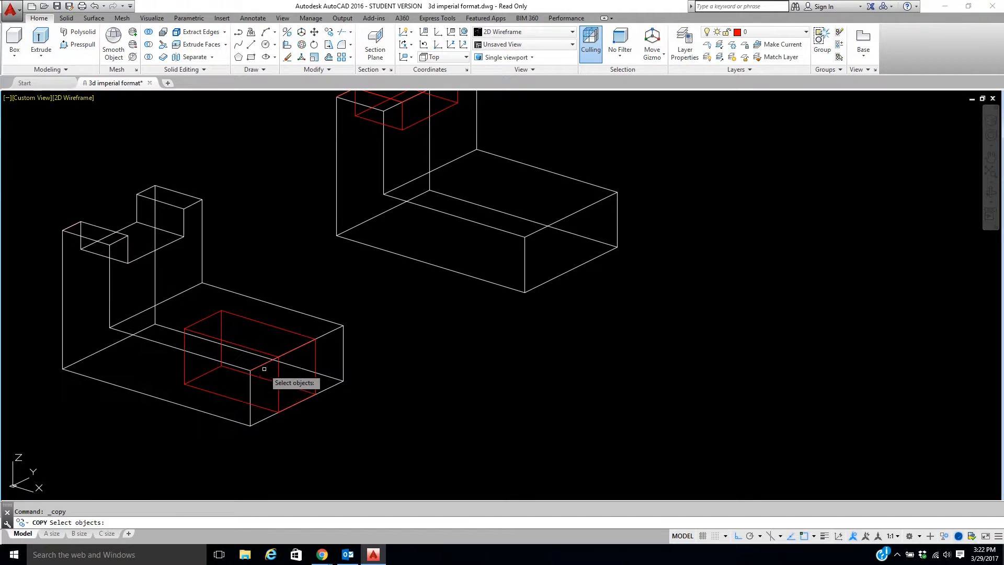
{"action": "key", "text": "Return"}
{"action": "left_click", "coordinate": [278, 358]}
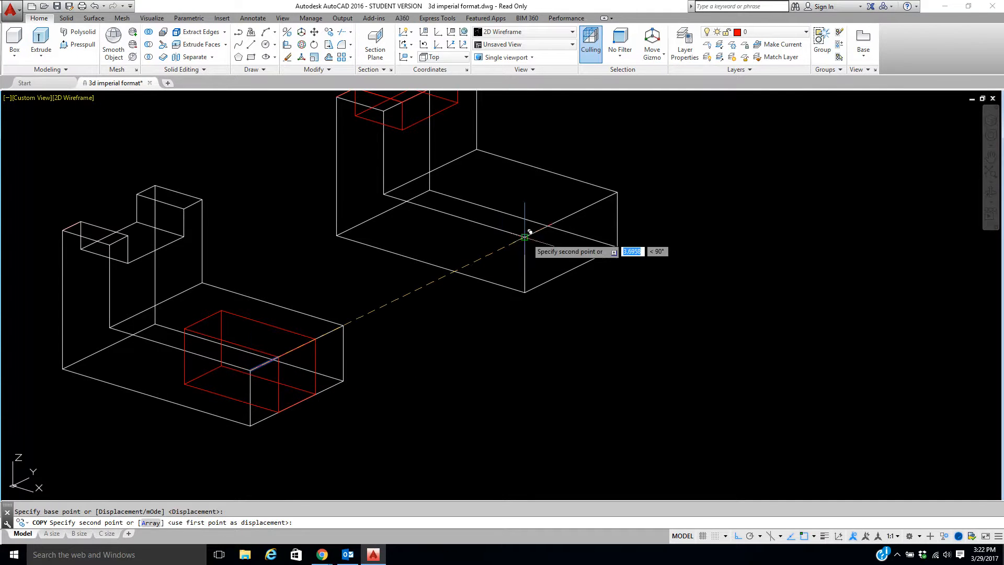
{"action": "right_click", "coordinate": [569, 139]}
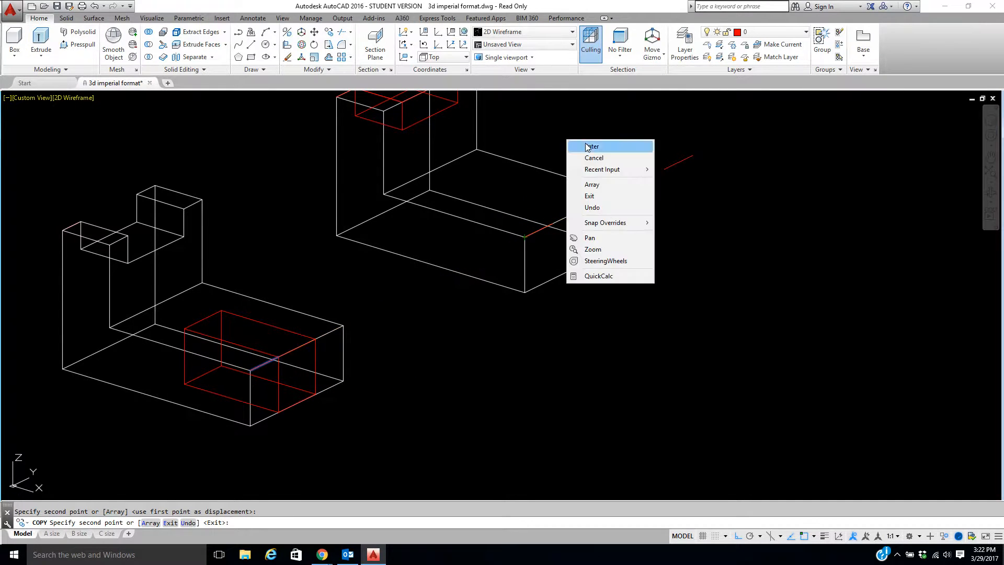
{"action": "left_click", "coordinate": [581, 145]}
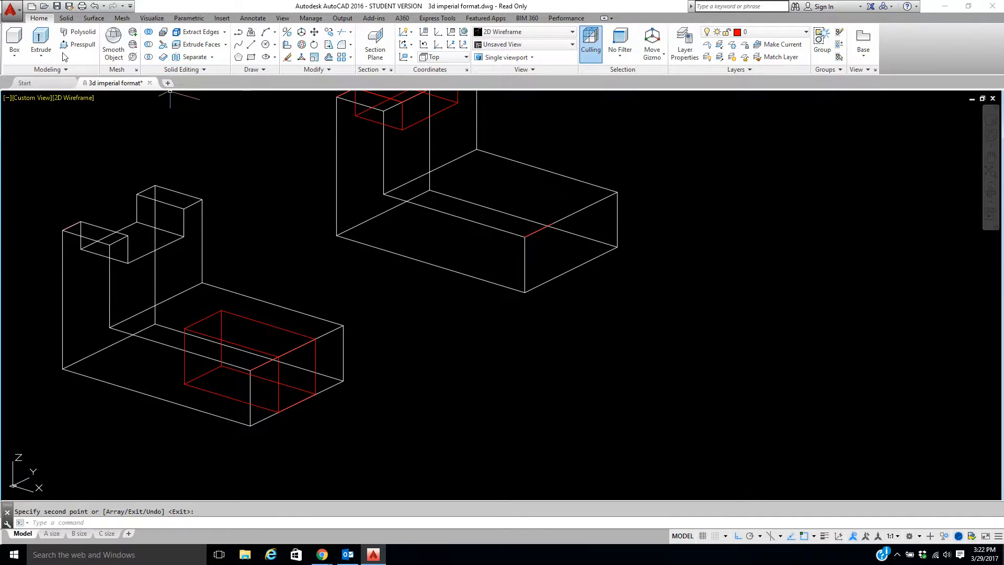
Step: Create a box from the copied line's end, 1 long toward the upright and 0.5 wide, extending downward well past the base's underside
{"action": "left_click", "coordinate": [14, 41]}
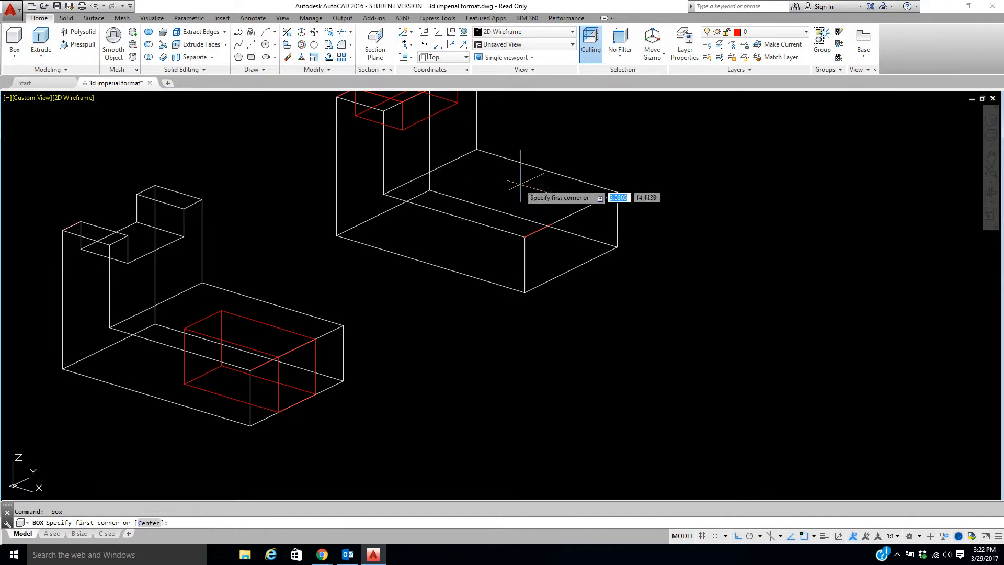
{"action": "left_click", "coordinate": [552, 223]}
{"action": "type", "text": "l"}
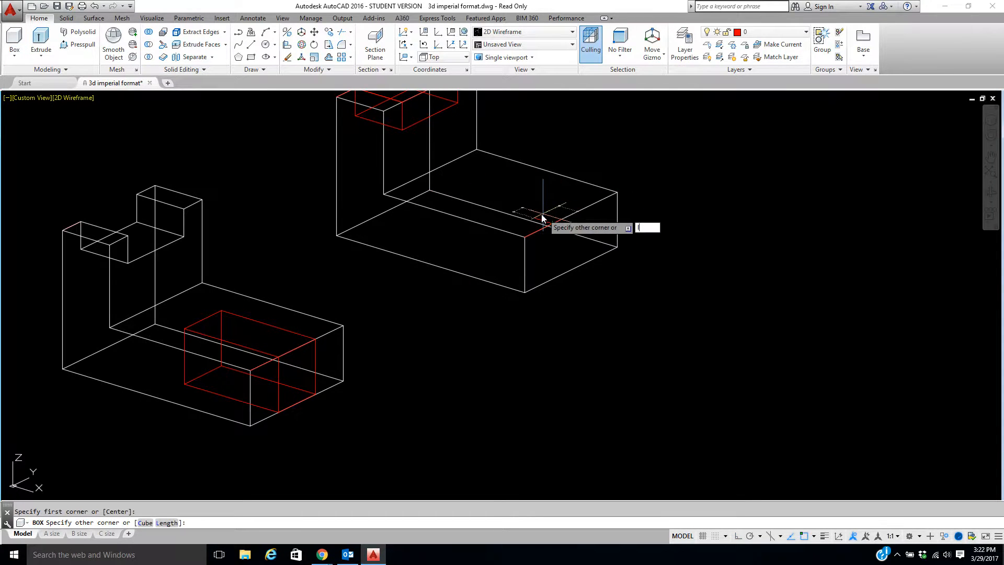
{"action": "key", "text": "Return"}
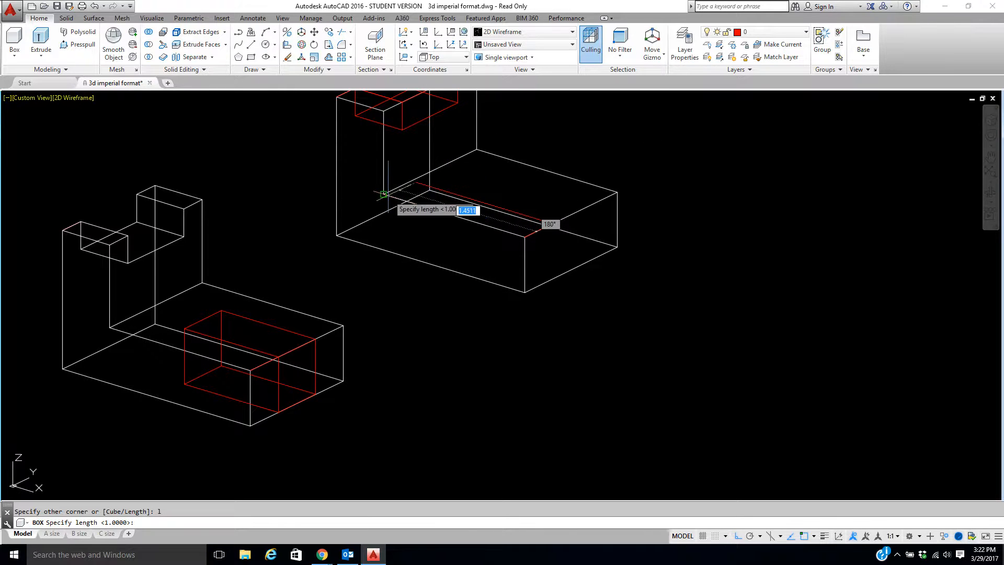
{"action": "type", "text": "1"}
{"action": "key", "text": "Return"}
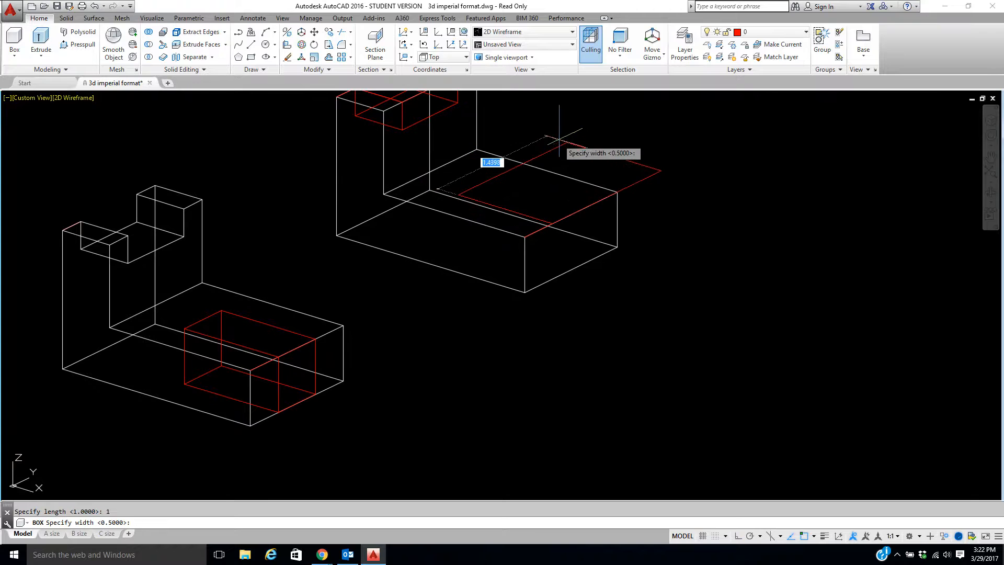
{"action": "type", "text": "."}
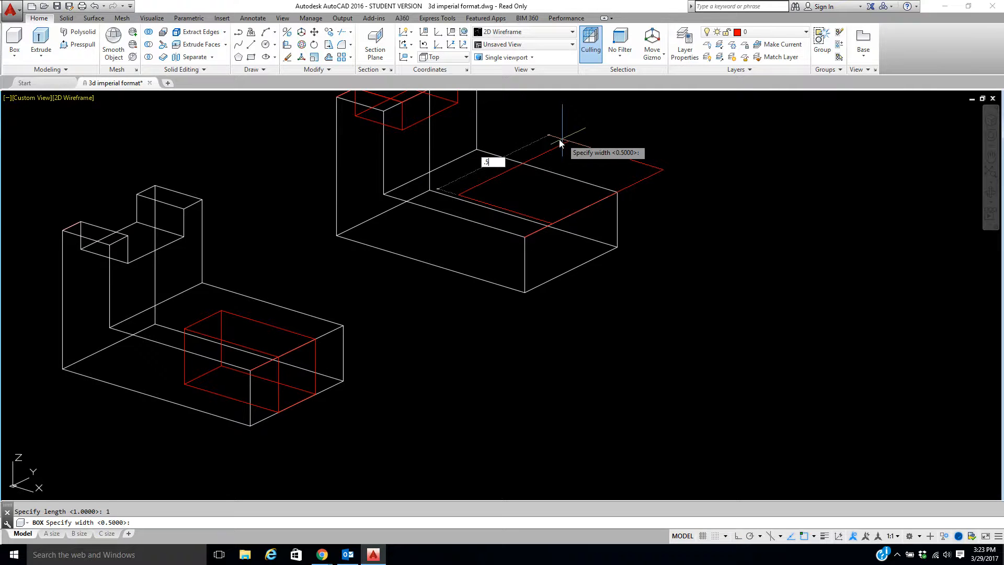
{"action": "type", "text": "5"}
{"action": "key", "text": "Return"}
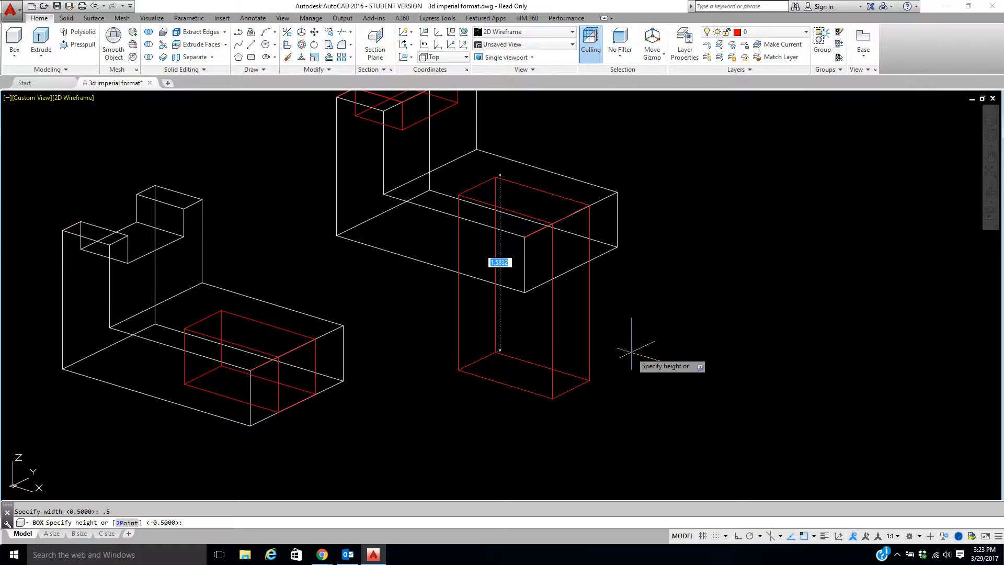
{"action": "left_click", "coordinate": [627, 330]}
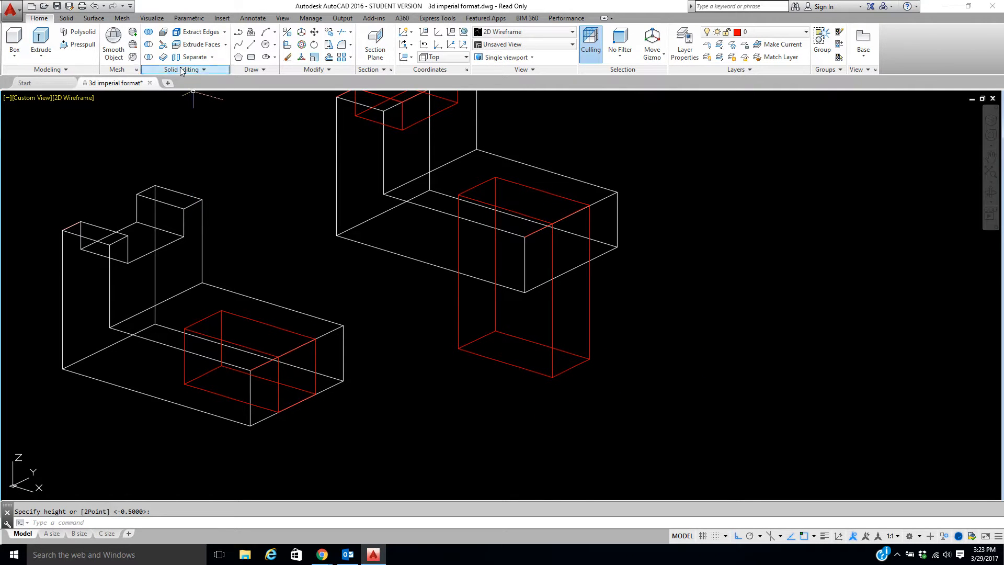
Step: Subtract the 0.5-high box from the notched solid to cut the slot in its base
{"action": "left_click", "coordinate": [149, 44]}
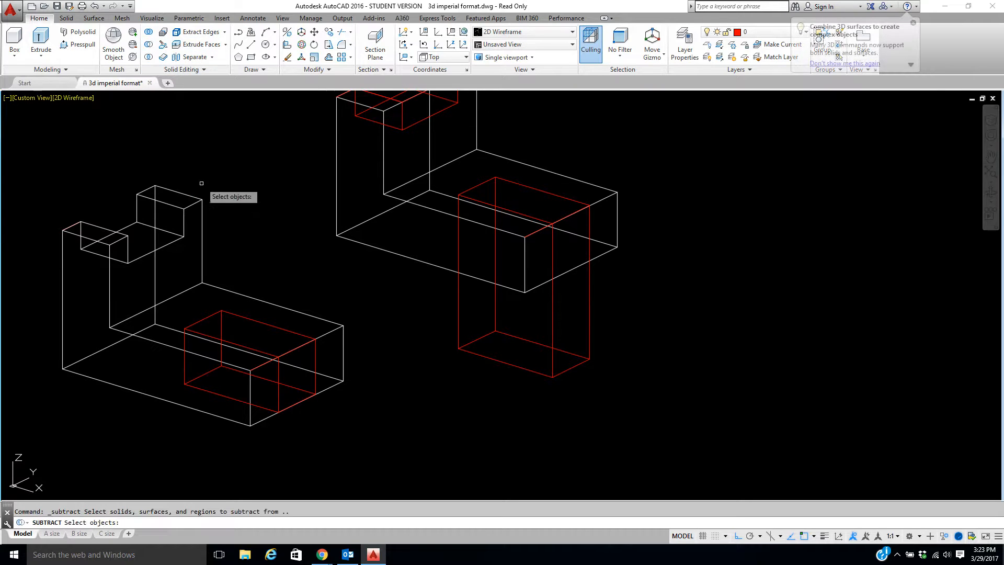
{"action": "left_click", "coordinate": [195, 205]}
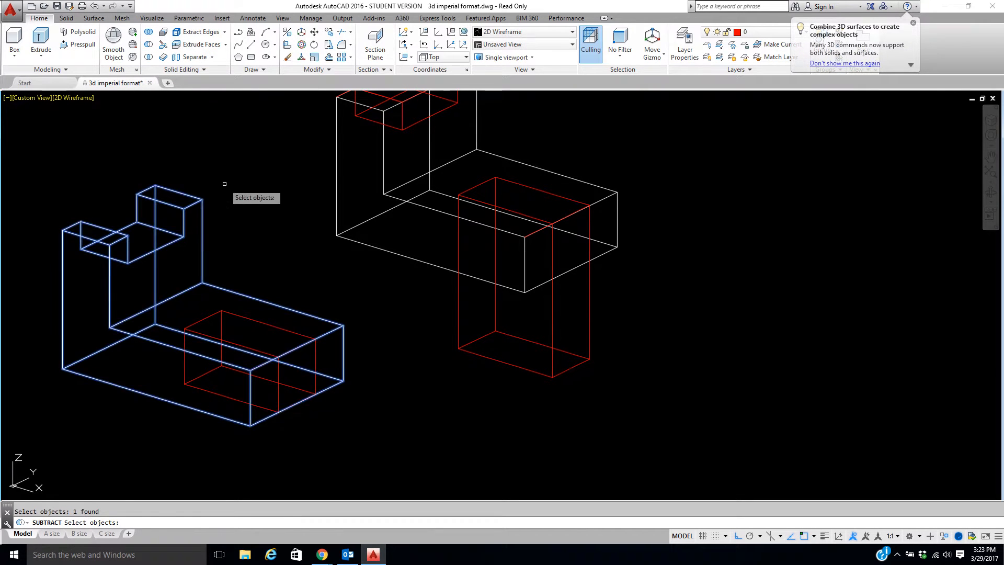
{"action": "key", "text": "Return"}
{"action": "left_click", "coordinate": [237, 316]}
{"action": "key", "text": "Return"}
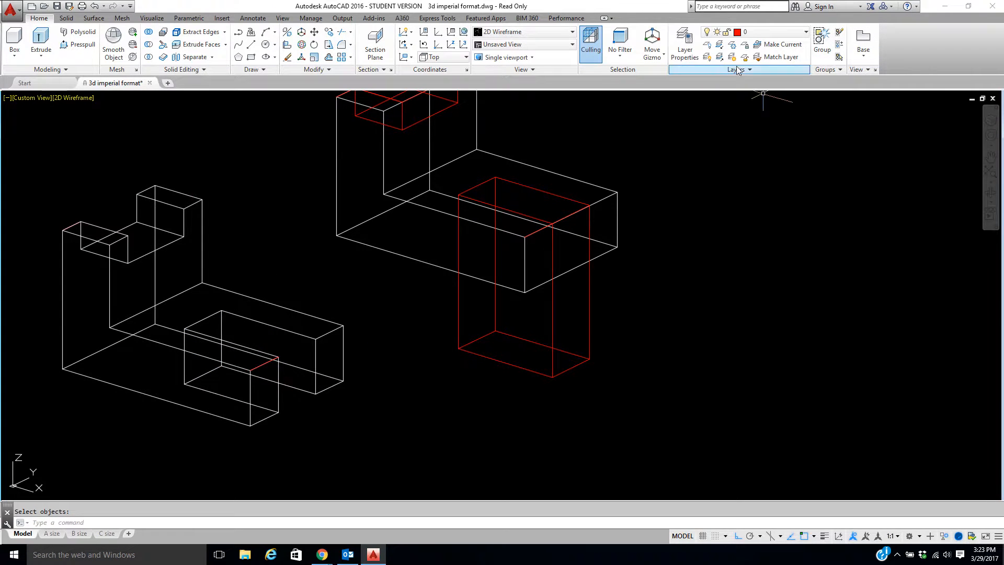
Step: Subtract both the upright's notch box and the tall base box from the neighbouring L-shaped solid
{"action": "middle_click_drag", "start_coordinate": [623, 132], "coordinate": [560, 189]}
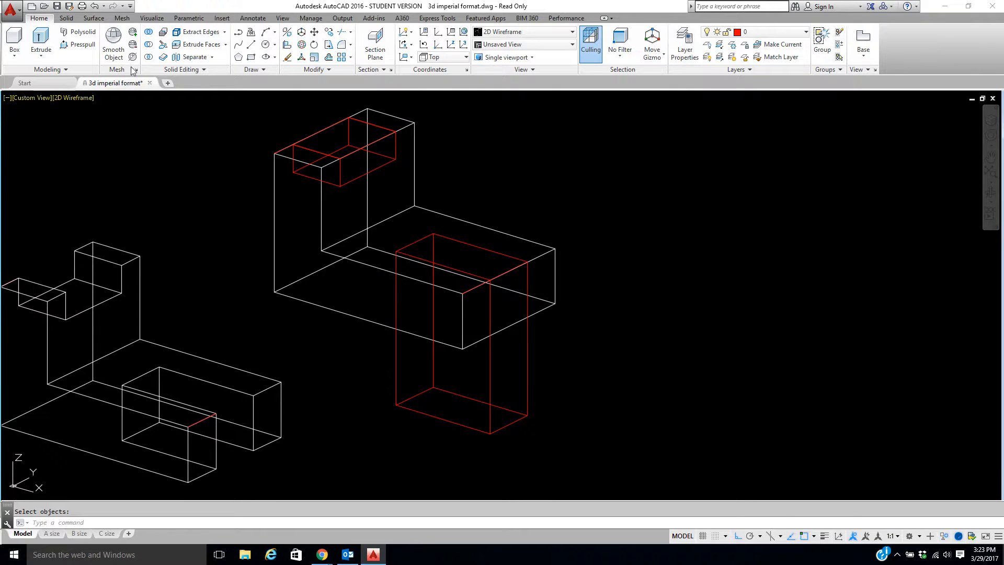
{"action": "left_click", "coordinate": [149, 46]}
{"action": "left_click", "coordinate": [274, 188]}
{"action": "key", "text": "Return"}
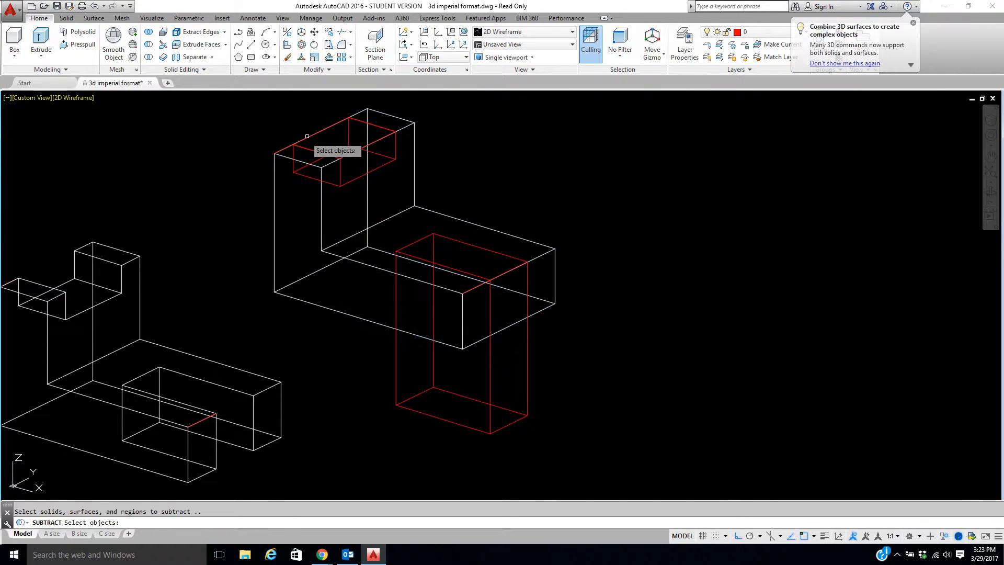
{"action": "left_click", "coordinate": [312, 150]}
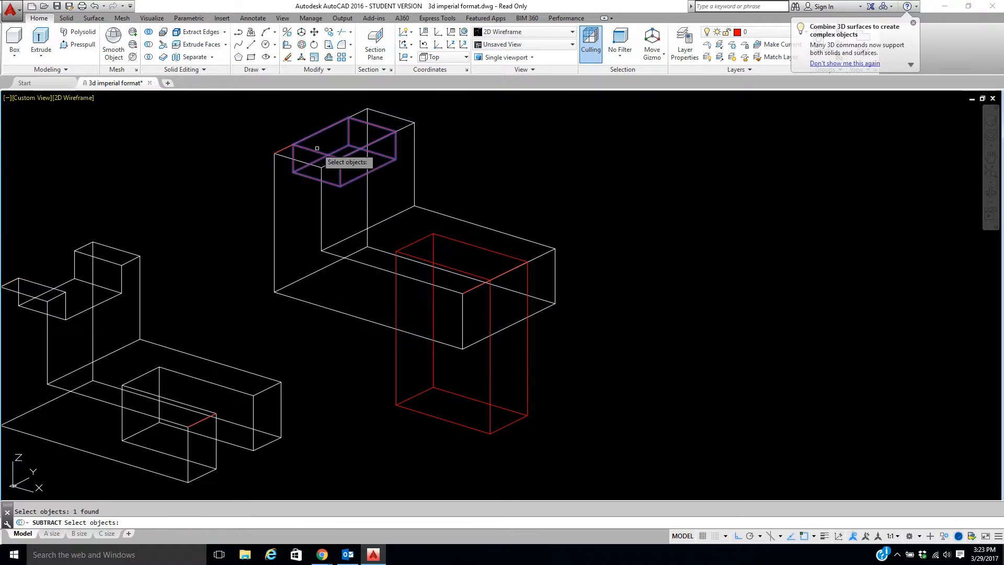
{"action": "left_click", "coordinate": [438, 236]}
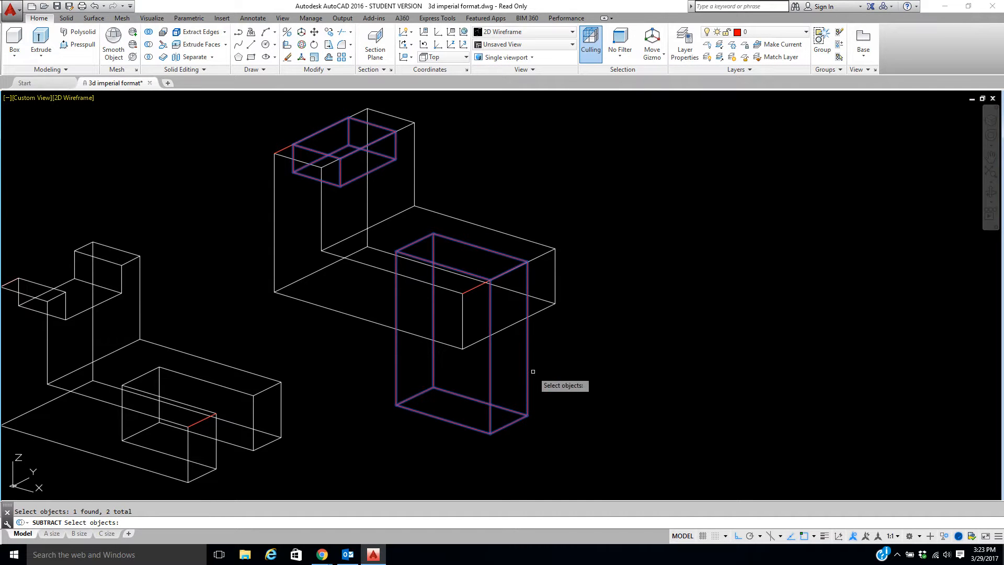
{"action": "key", "text": "Return"}
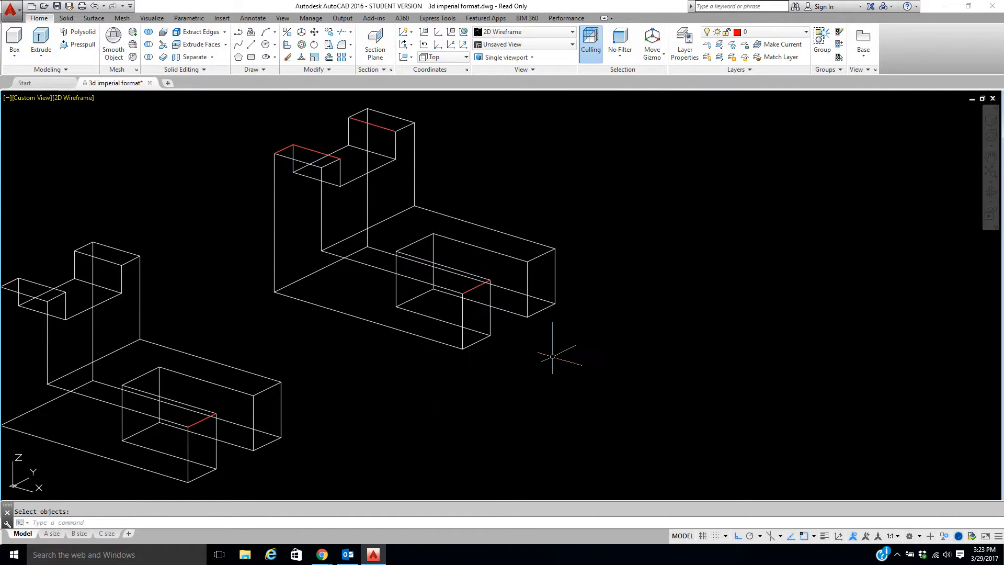
Step: Display the model in the Conceptual visual style with all four brackets in view
{"action": "left_click", "coordinate": [23, 99]}
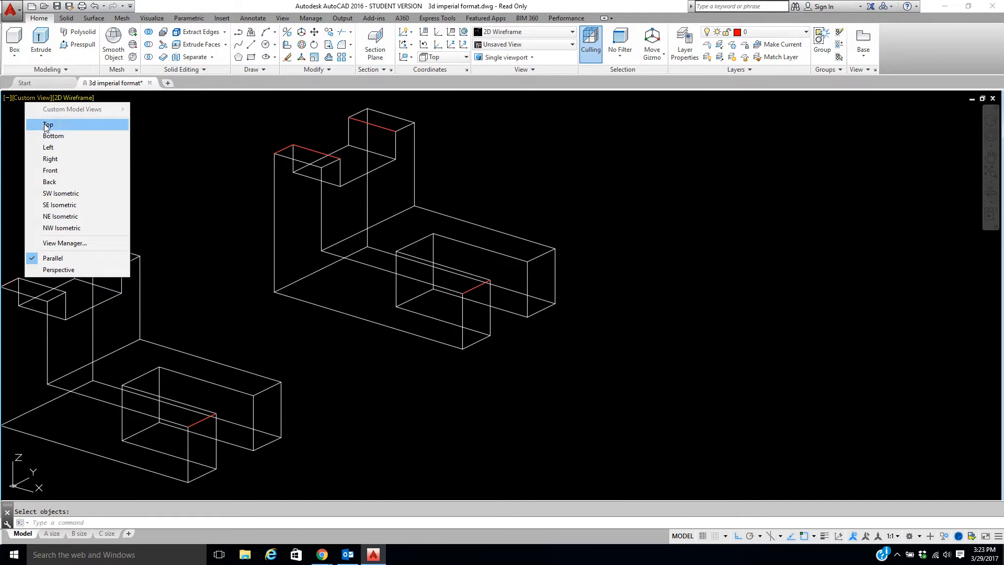
{"action": "left_click", "coordinate": [68, 97]}
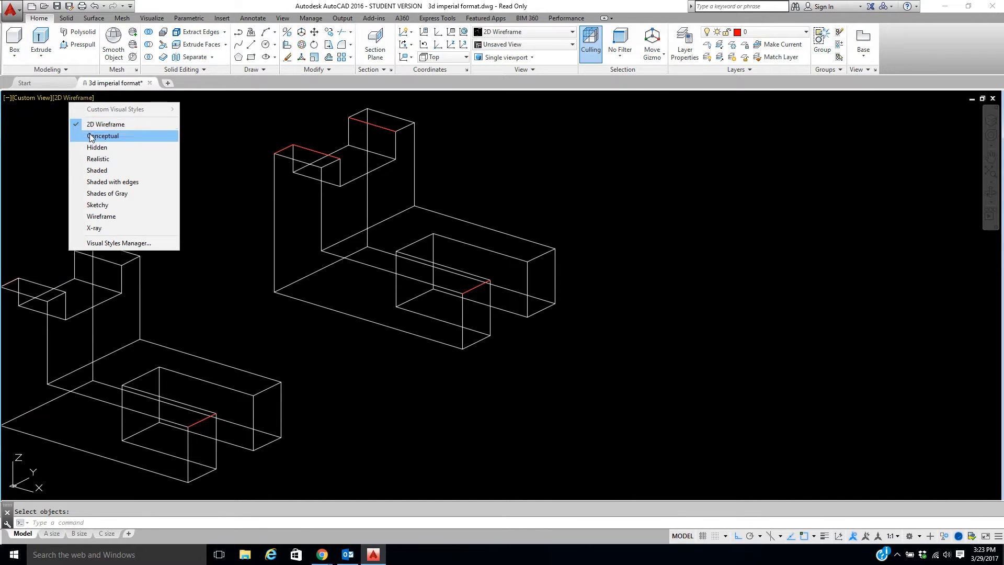
{"action": "left_click", "coordinate": [99, 136]}
{"action": "scroll", "coordinate": [220, 228], "scroll_direction": "down", "scroll_amount": 6}
{"action": "mouse_move", "coordinate": [211, 262]}
{"action": "middle_mouse_down"}
{"action": "mouse_move", "coordinate": [338, 223]}
{"action": "mouse_move", "coordinate": [397, 247]}
{"action": "mouse_move", "coordinate": [437, 220]}
{"action": "middle_mouse_up"}
{"action": "scroll", "coordinate": [291, 224], "scroll_direction": "up", "scroll_amount": 2}
{"action": "scroll", "coordinate": [398, 247], "scroll_direction": "up", "scroll_amount": 2}
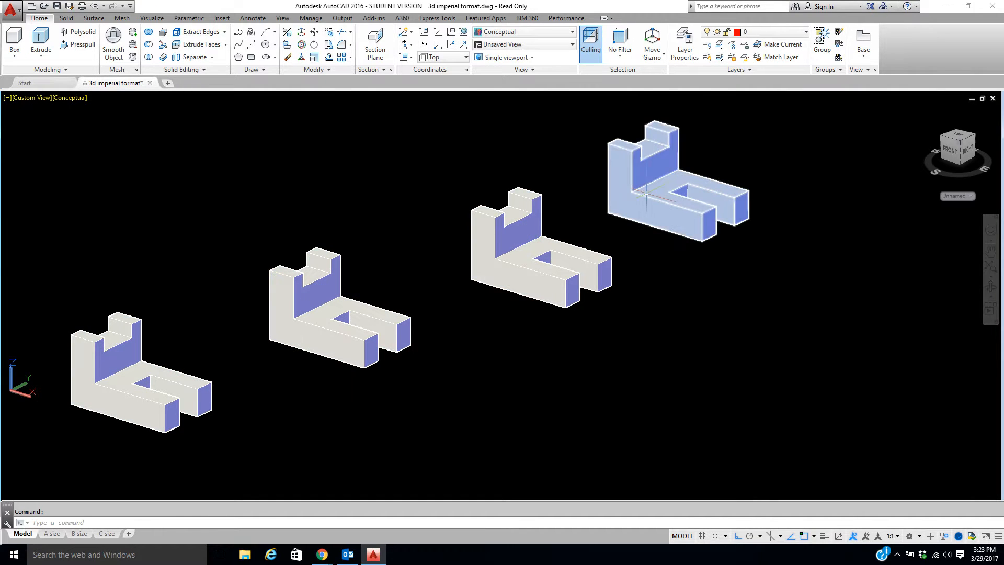
Step: Examine the four shaded brackets and compare their upright notches and base slots
{"action": "middle_click_drag", "start_coordinate": [639, 195], "coordinate": [616, 209]}
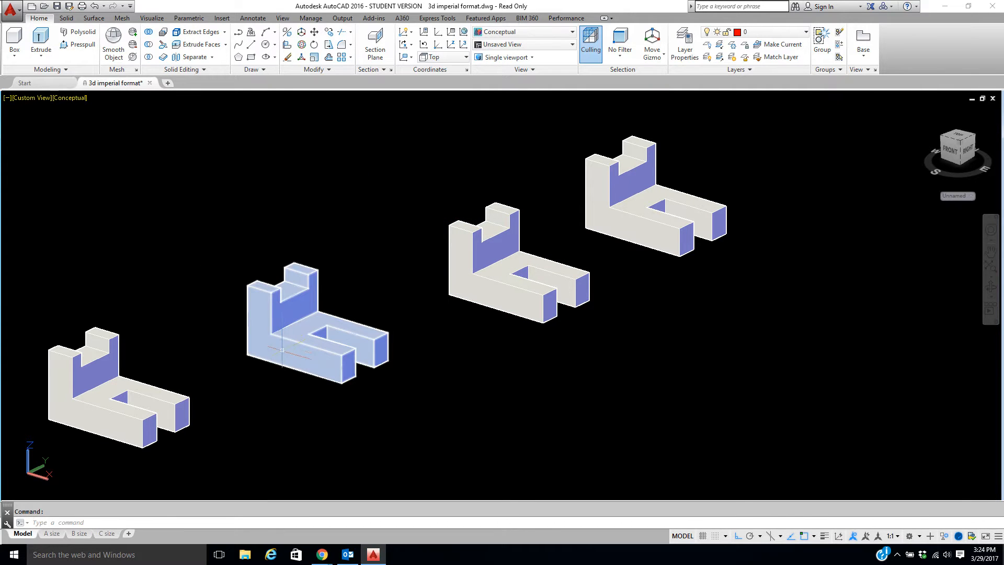
{"action": "scroll", "coordinate": [282, 339], "scroll_direction": "up", "scroll_amount": 2}
{"action": "scroll", "coordinate": [322, 261], "scroll_direction": "down", "scroll_amount": 3}
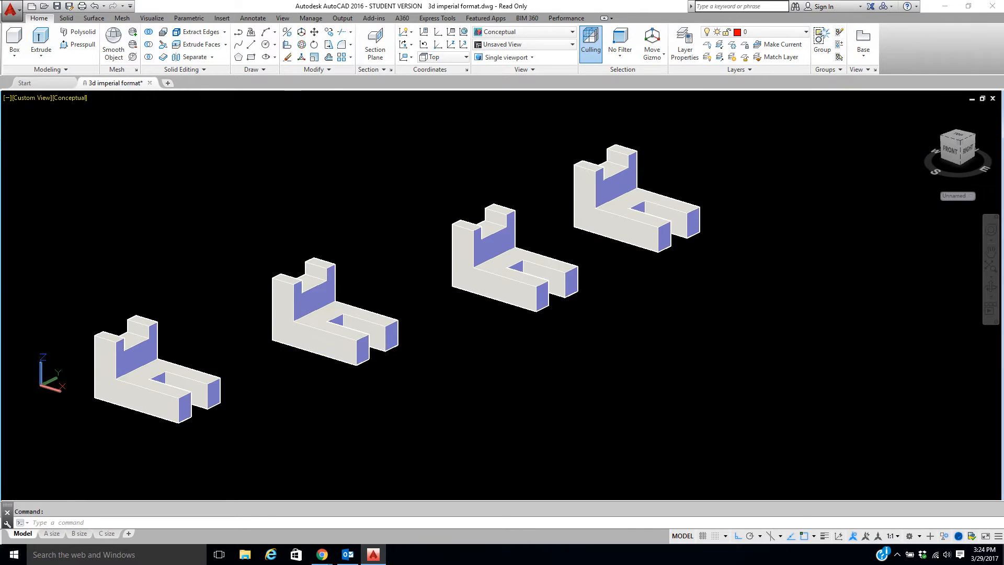
{"action": "middle_click_drag", "start_coordinate": [214, 351], "coordinate": [319, 278]}
{"action": "scroll", "coordinate": [296, 281], "scroll_direction": "up", "scroll_amount": 2}
{"action": "middle_click_drag", "start_coordinate": [399, 281], "coordinate": [227, 333]}
{"action": "scroll", "coordinate": [432, 303], "scroll_direction": "down", "scroll_amount": 2}
{"action": "middle_click_drag", "start_coordinate": [425, 302], "coordinate": [460, 284]}
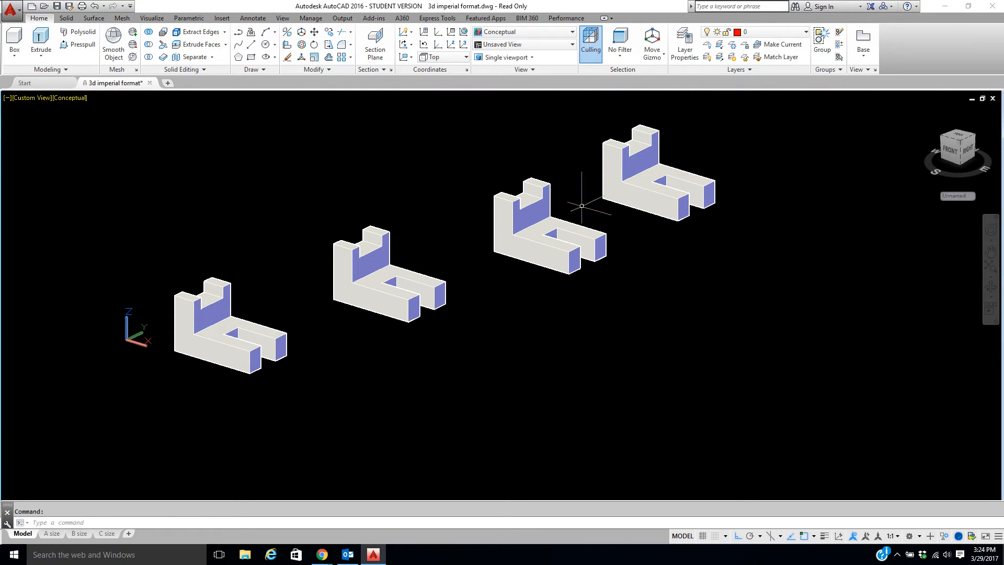
{"action": "scroll", "coordinate": [703, 157], "scroll_direction": "up", "scroll_amount": 3}
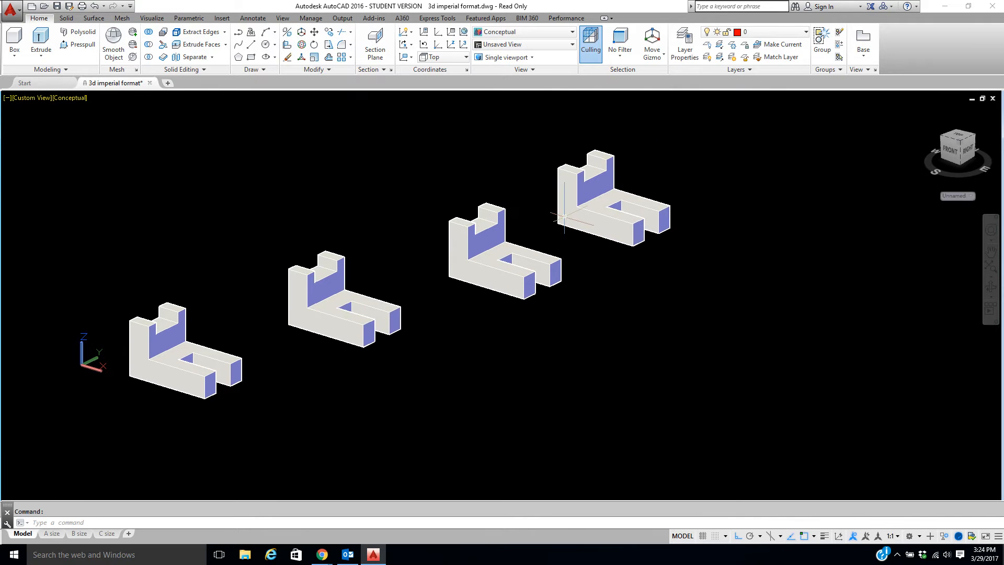
{"action": "middle_click_drag", "start_coordinate": [551, 233], "coordinate": [636, 209]}
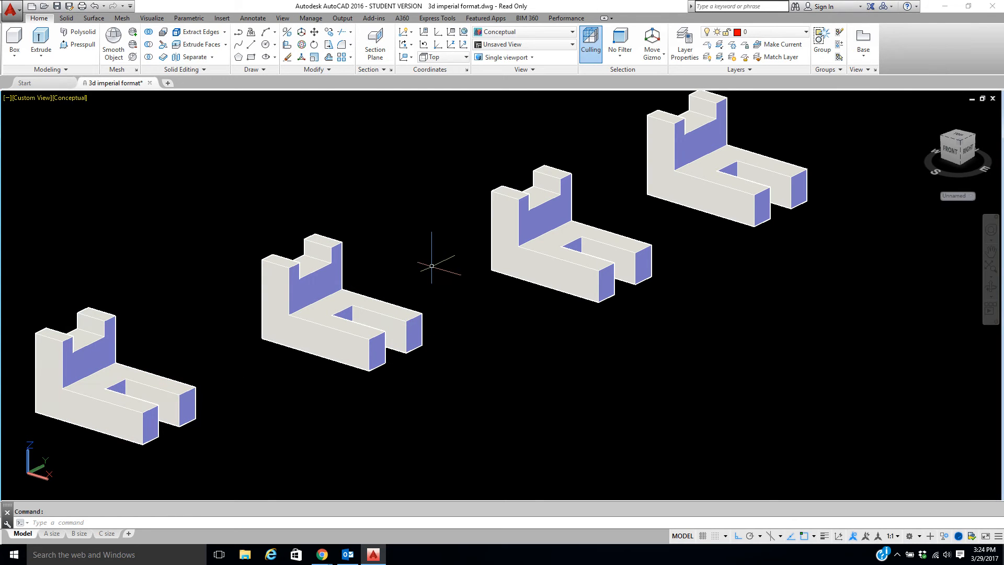
{"action": "scroll", "coordinate": [425, 256], "scroll_direction": "down", "scroll_amount": 3}
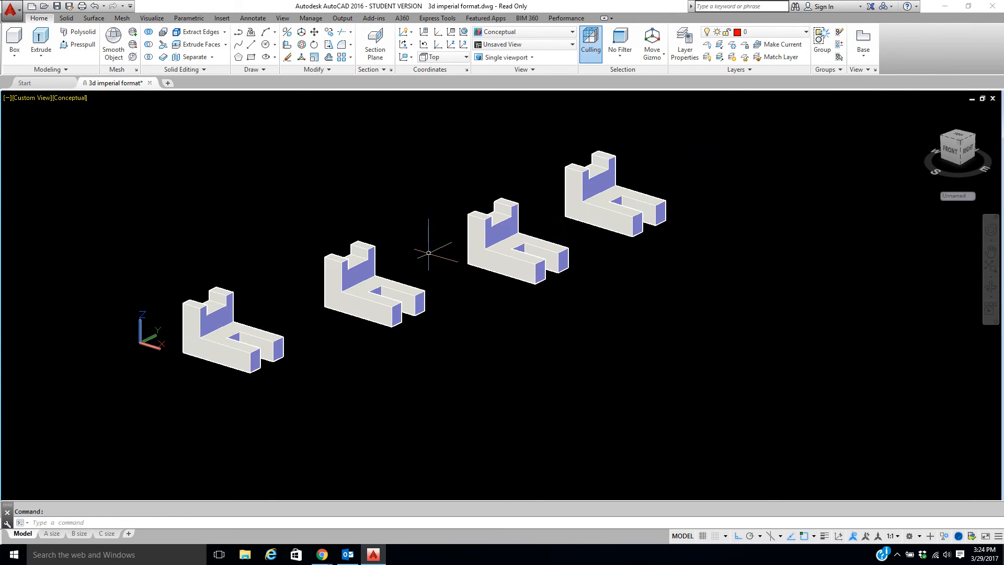
{"action": "scroll", "coordinate": [421, 256], "scroll_direction": "down", "scroll_amount": 1}
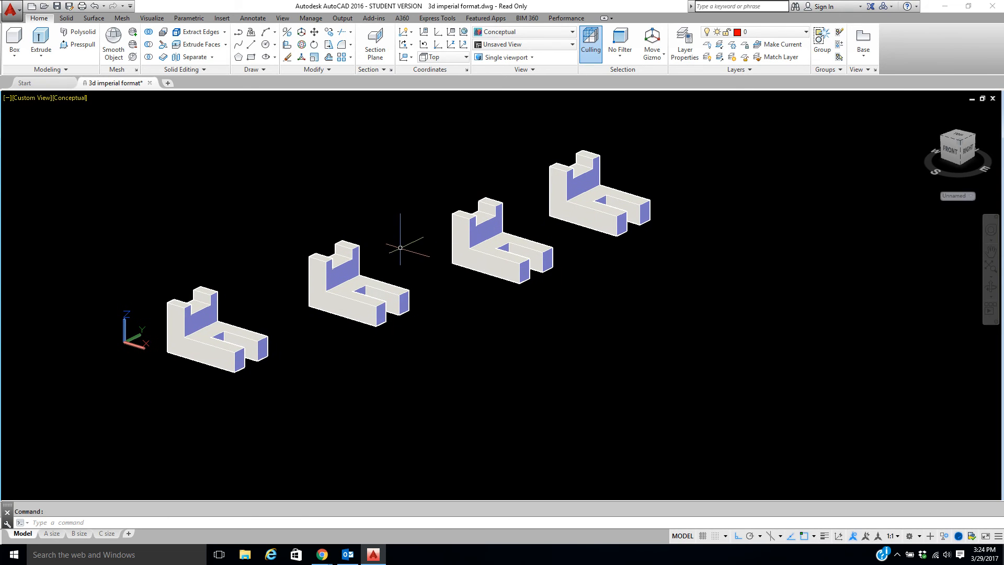